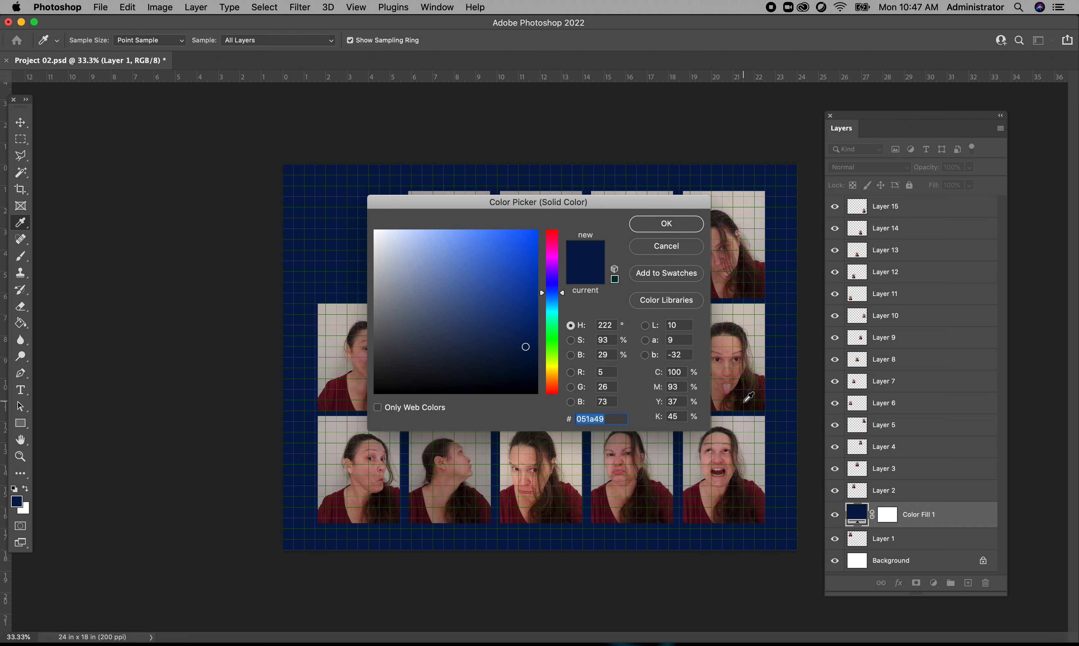
Try out blue, green and orange shades for the solid colour fill, ending on #ef892e
click(513, 270)
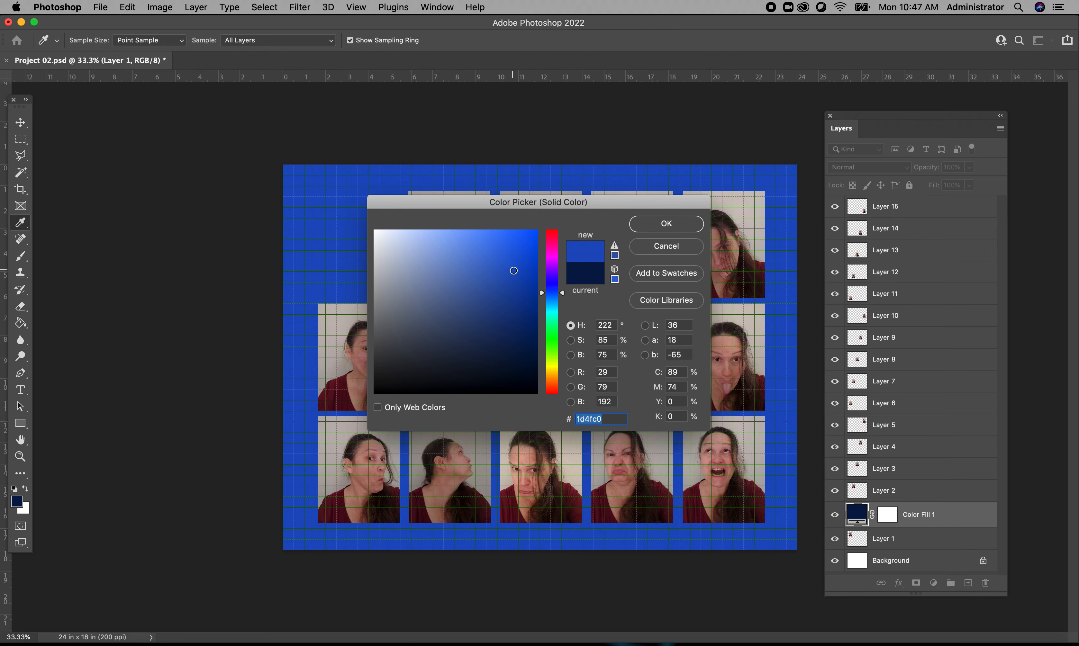
click(552, 345)
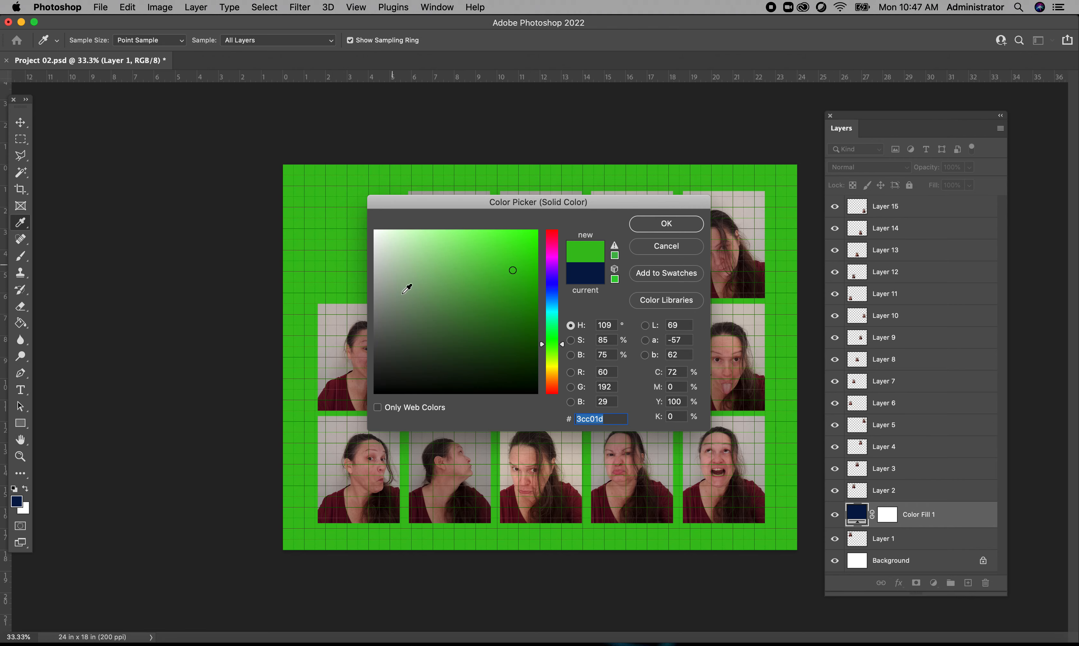
click(455, 295)
click(503, 345)
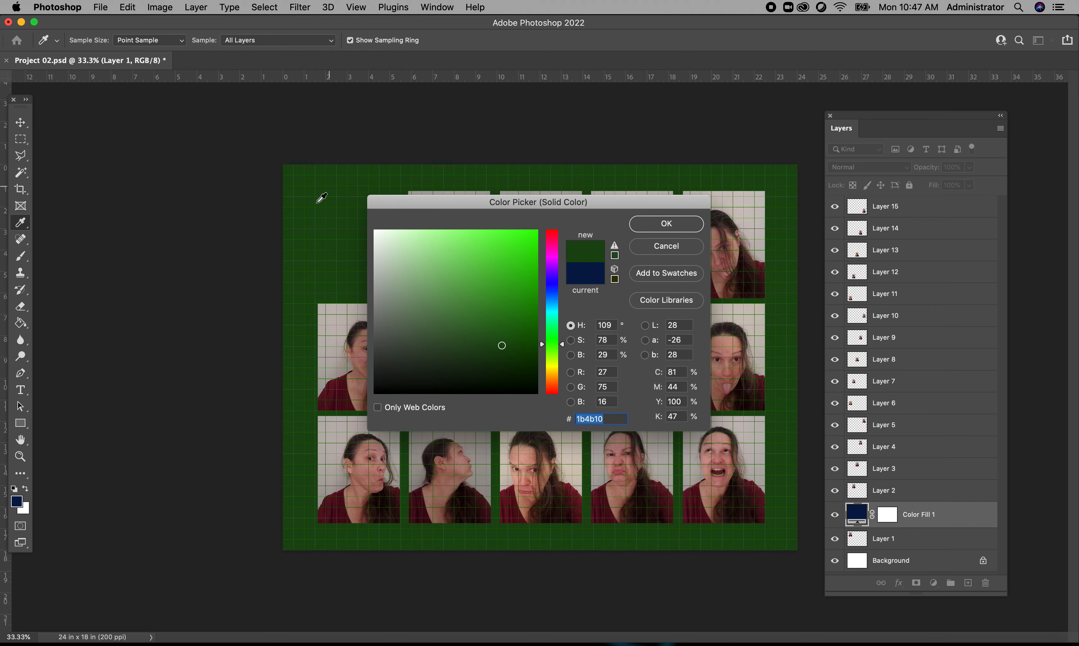
click(555, 381)
click(490, 279)
click(507, 239)
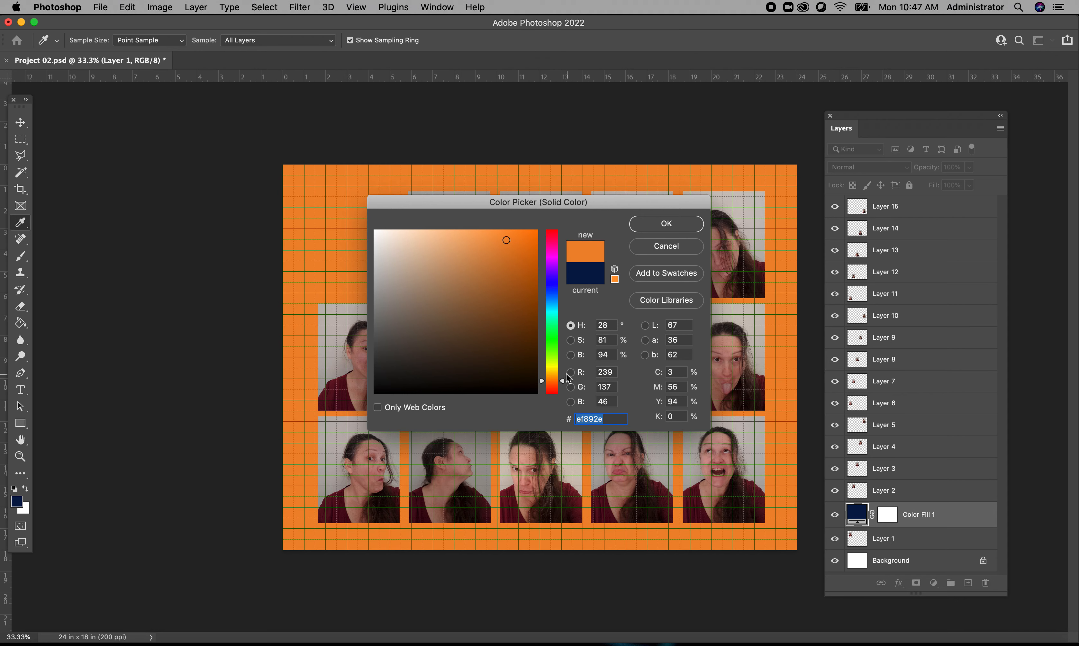
Set the solid colour fill to olive green #9ba856
drag(563, 381, 560, 361)
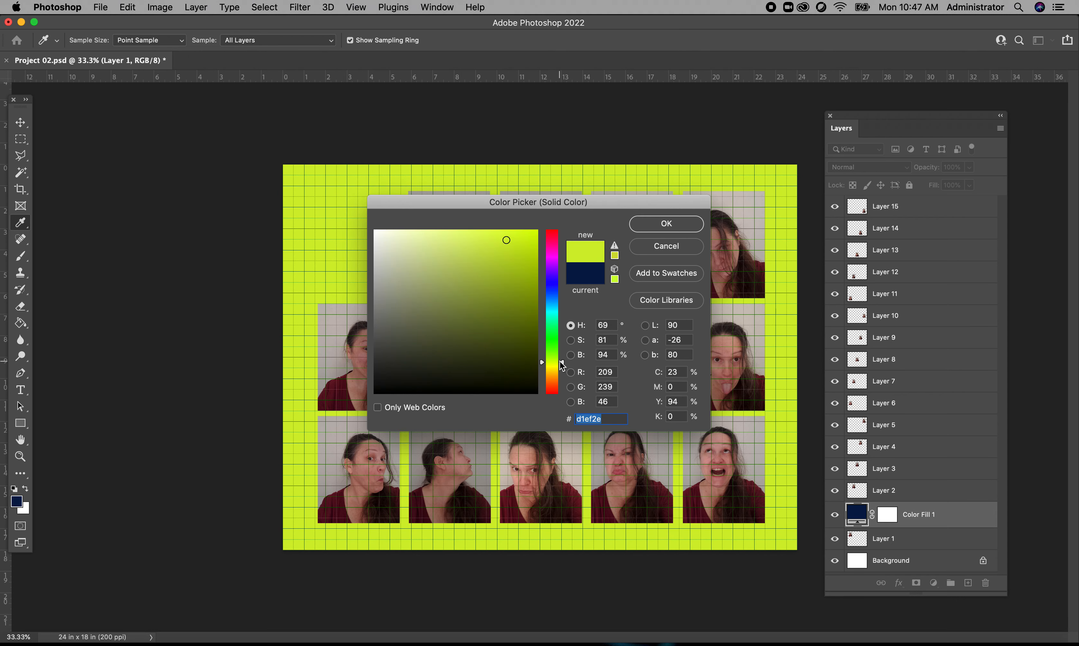
click(455, 286)
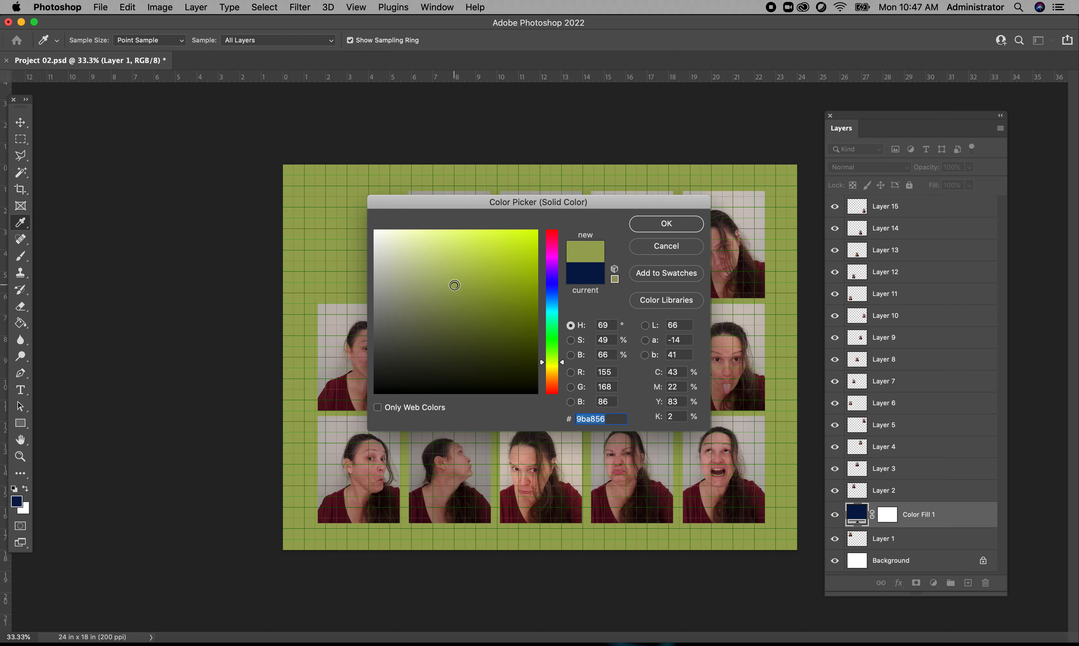
click(657, 219)
key(h)
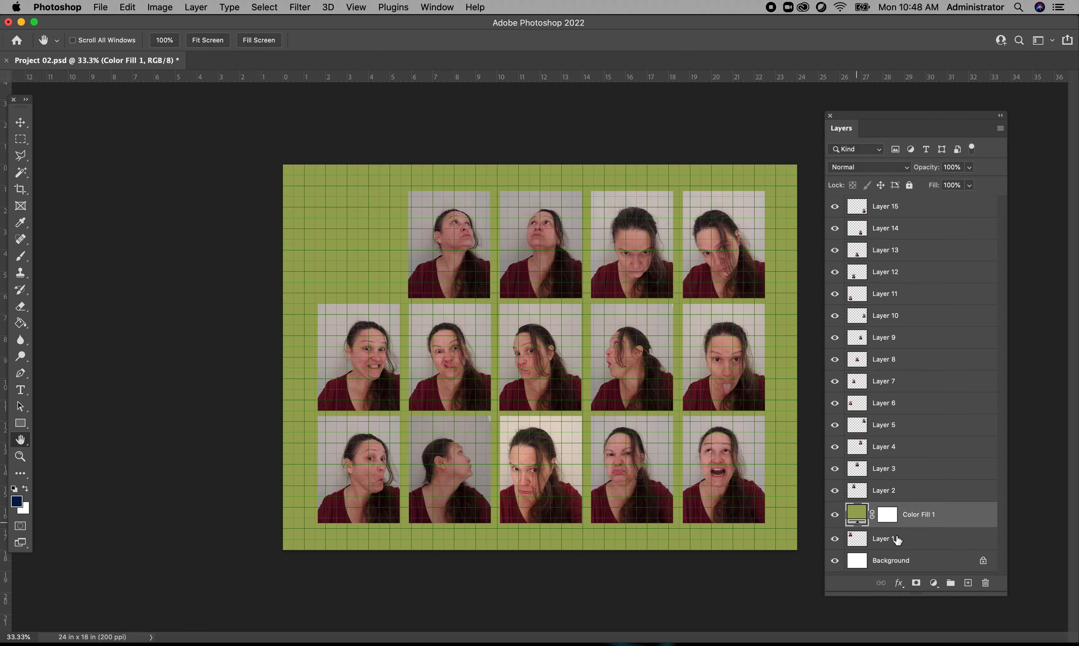
Create a clipping mask so Color Fill 1 affects only the Layer 1 photo
right_click(927, 518)
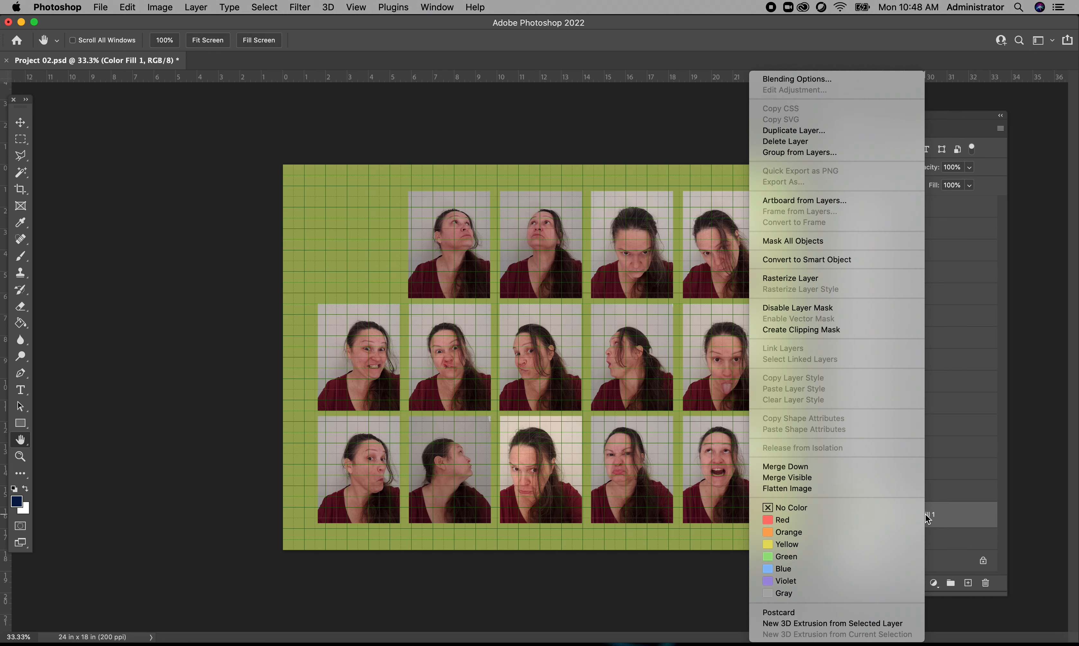
click(825, 330)
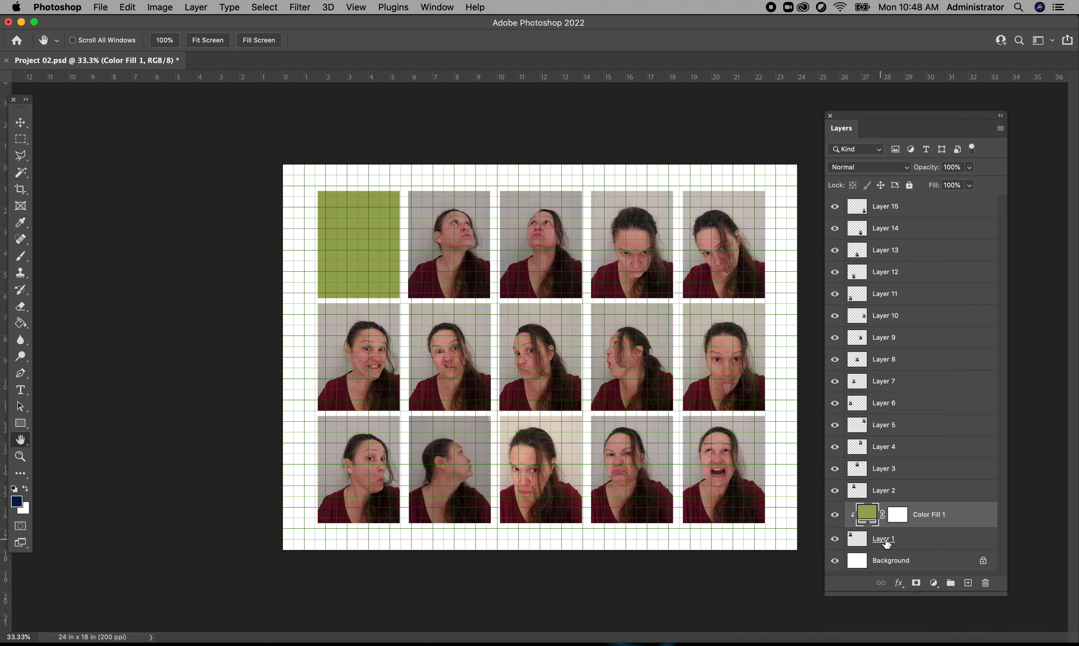
right_click(923, 522)
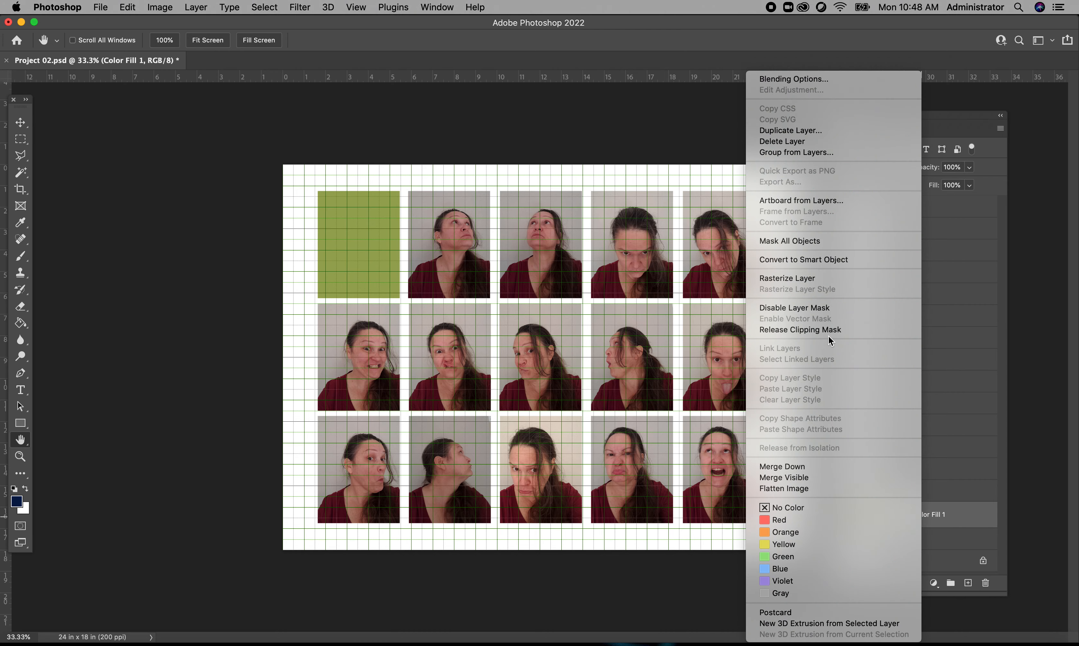
click(941, 538)
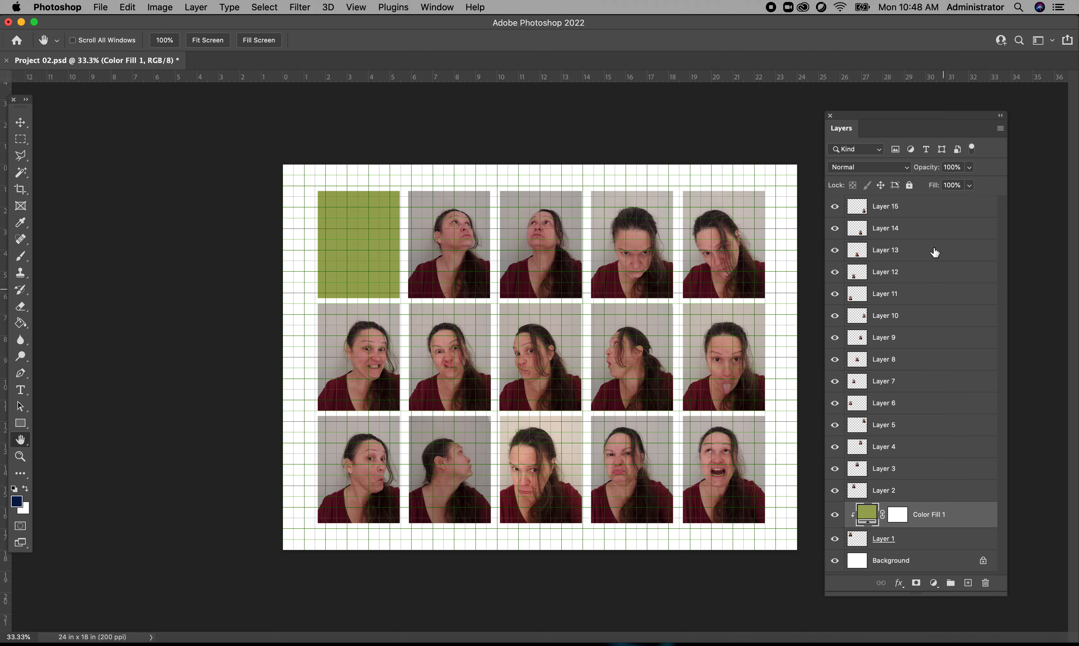
Set Color Fill 1 to the Lighten blend mode with 68% opacity and 86% fill
click(904, 170)
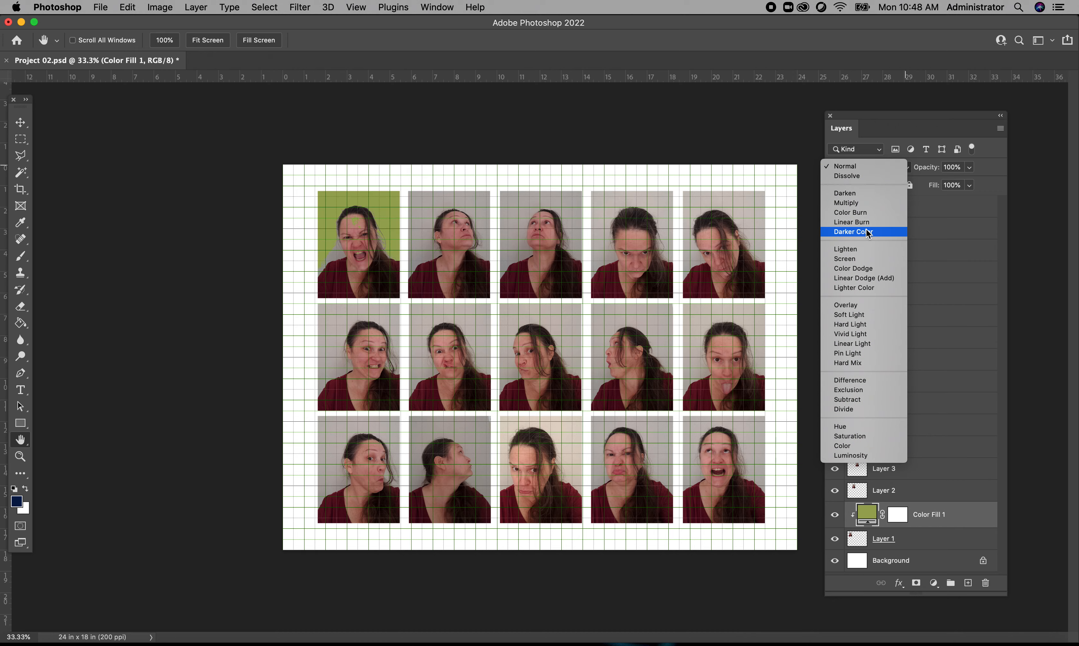
click(868, 251)
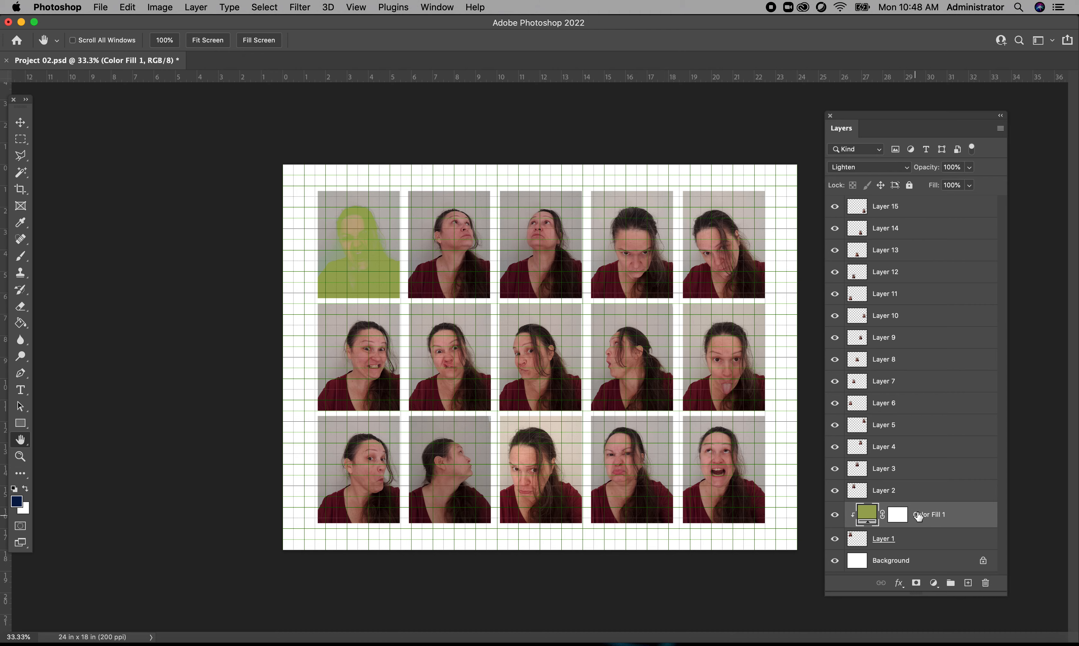
click(969, 186)
drag(943, 183, 940, 185)
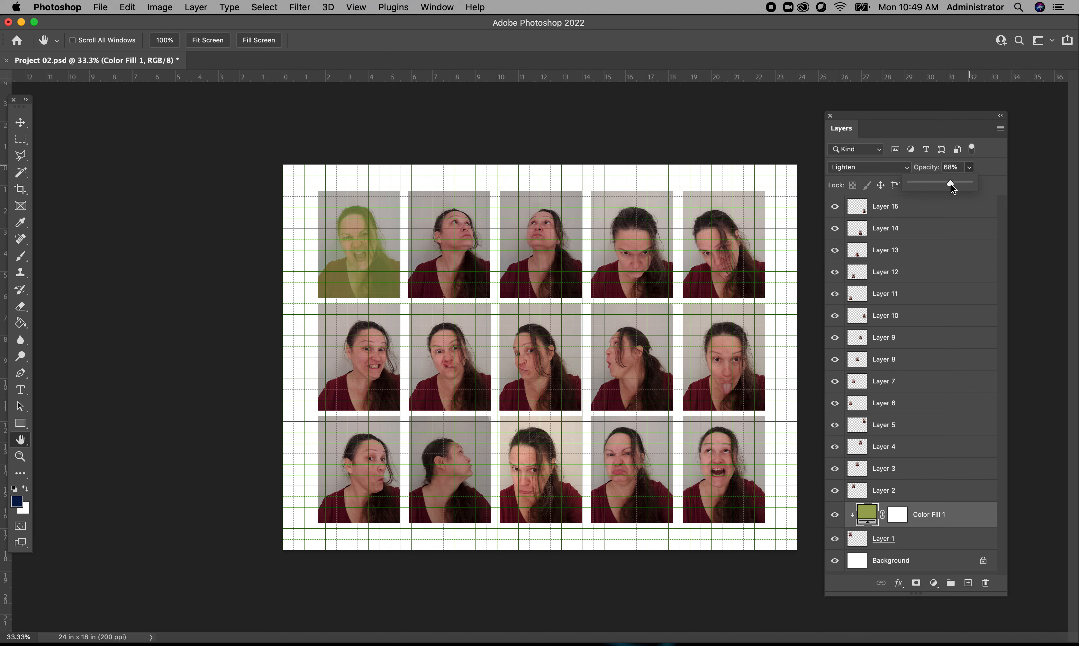
click(970, 187)
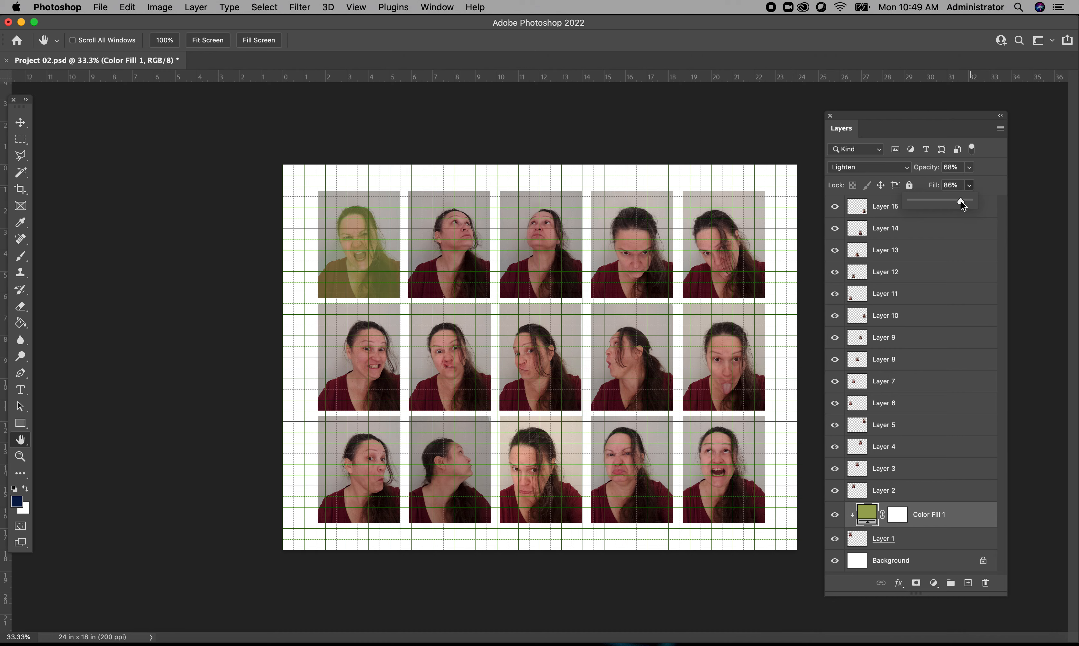
click(996, 187)
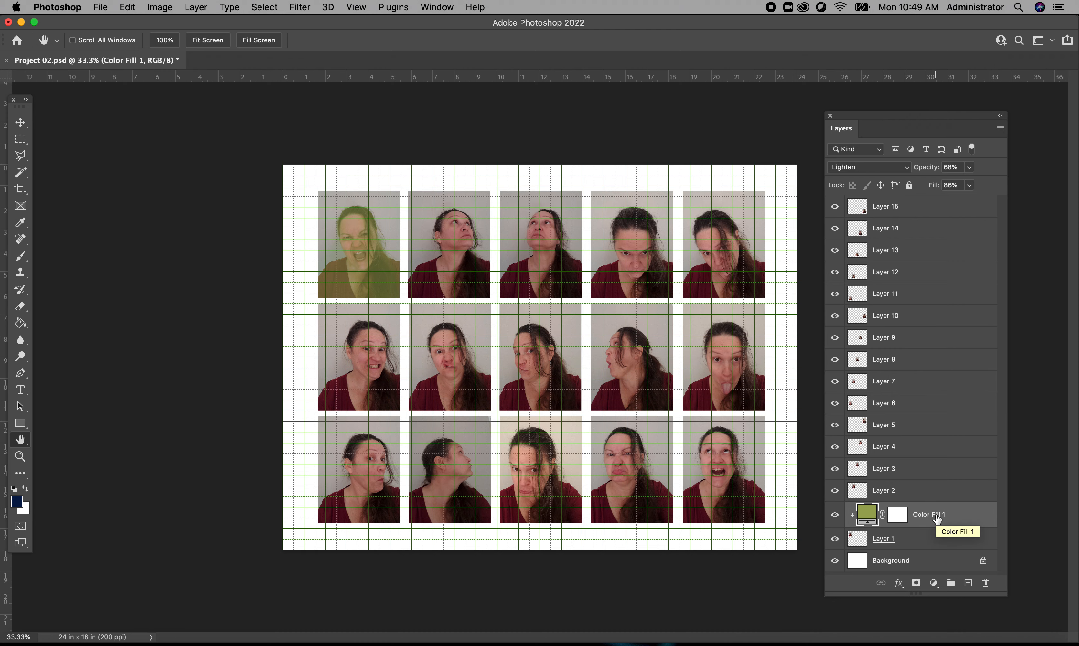
Change the blend mode of Color Fill 1 to Color
click(907, 169)
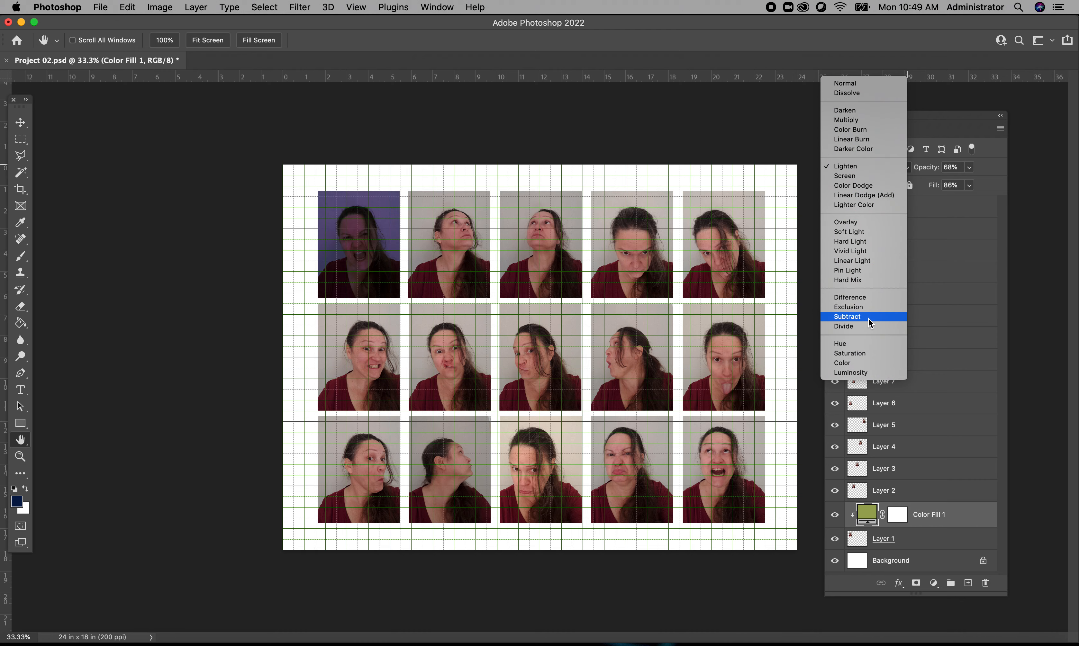
click(867, 366)
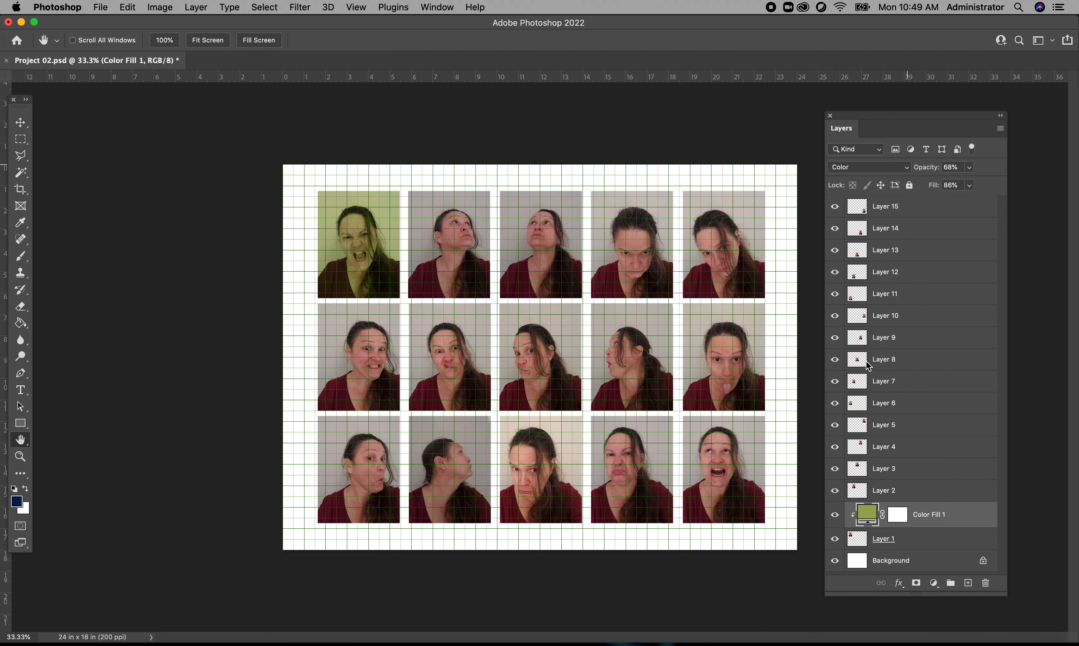
Add a gradient fill layer directly above Layer 2
click(920, 494)
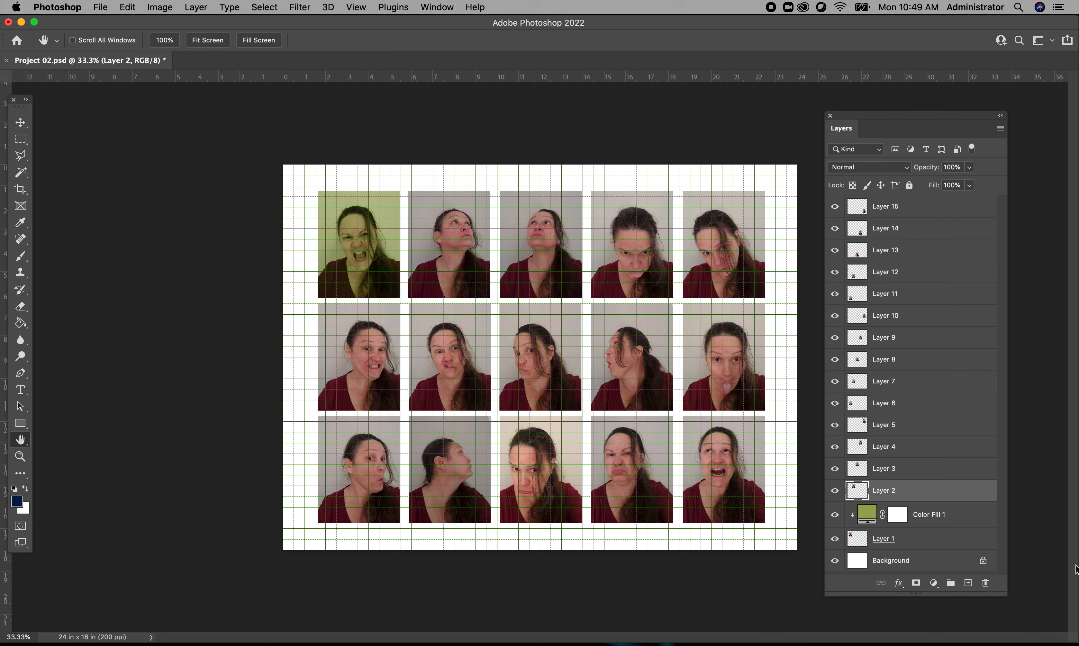
click(934, 583)
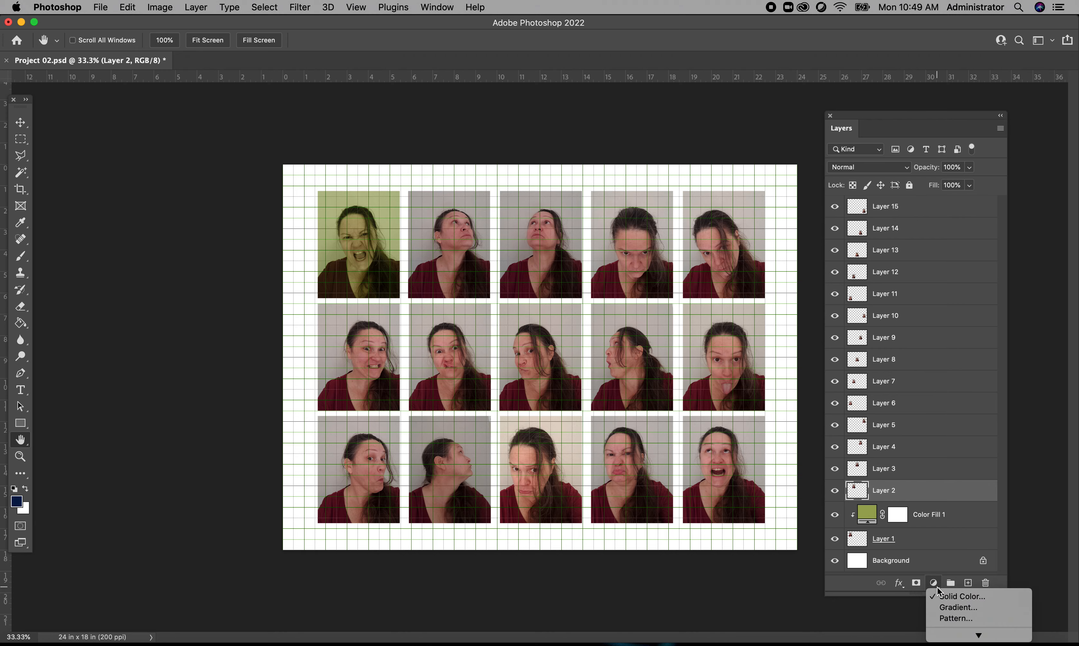
click(954, 609)
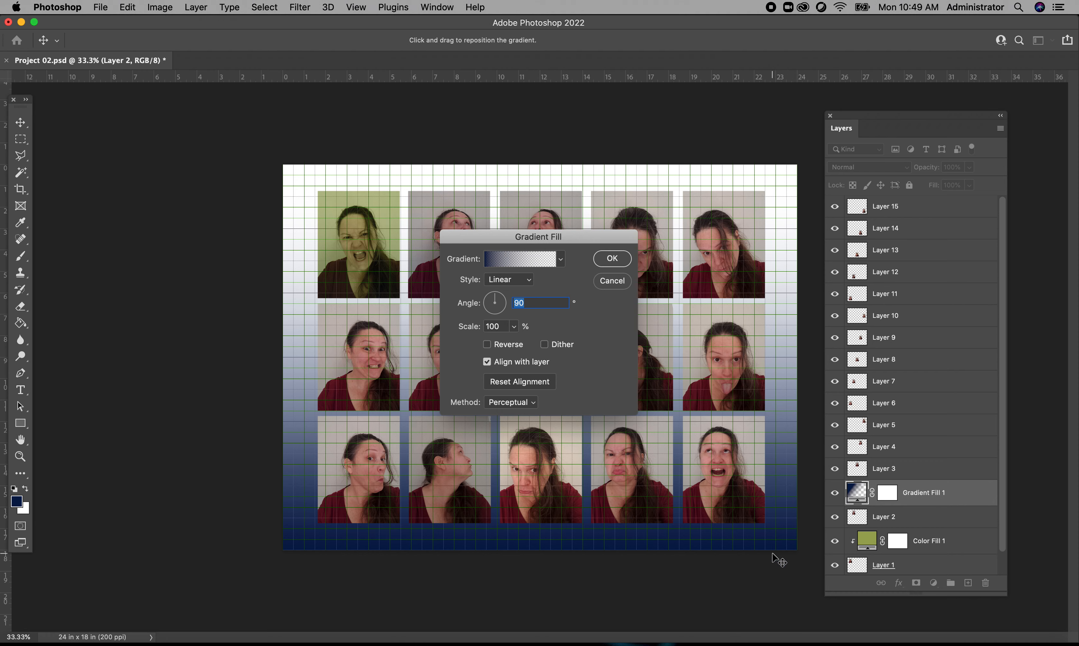
Choose the last preset in the Purples group, the peach-to-blue gradient, for the gradient fill
click(561, 259)
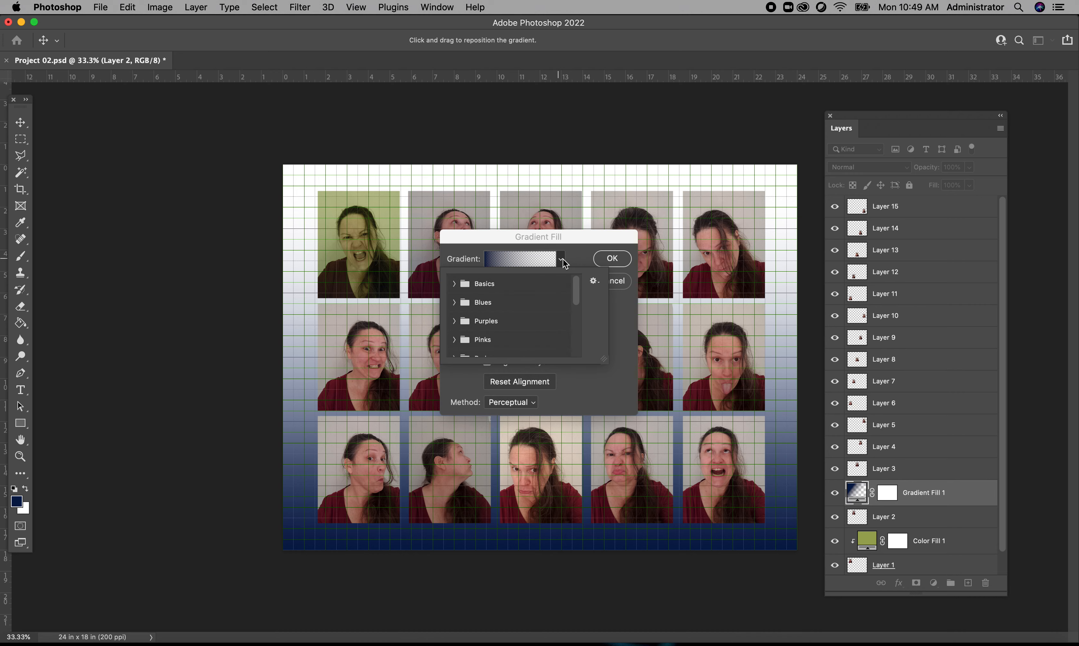
click(489, 322)
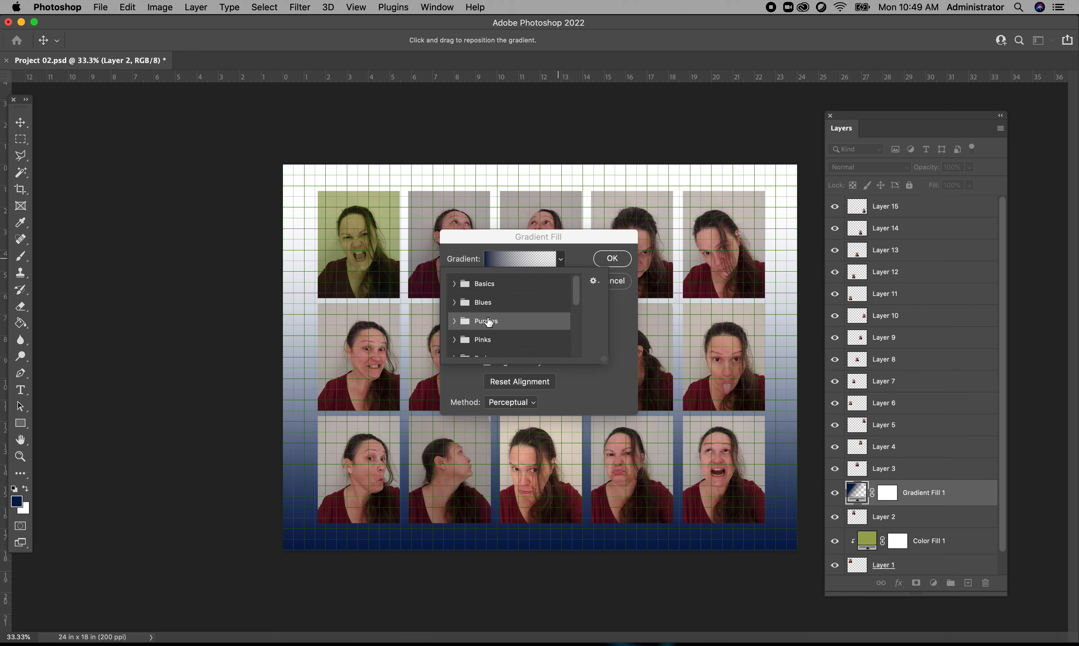
click(455, 323)
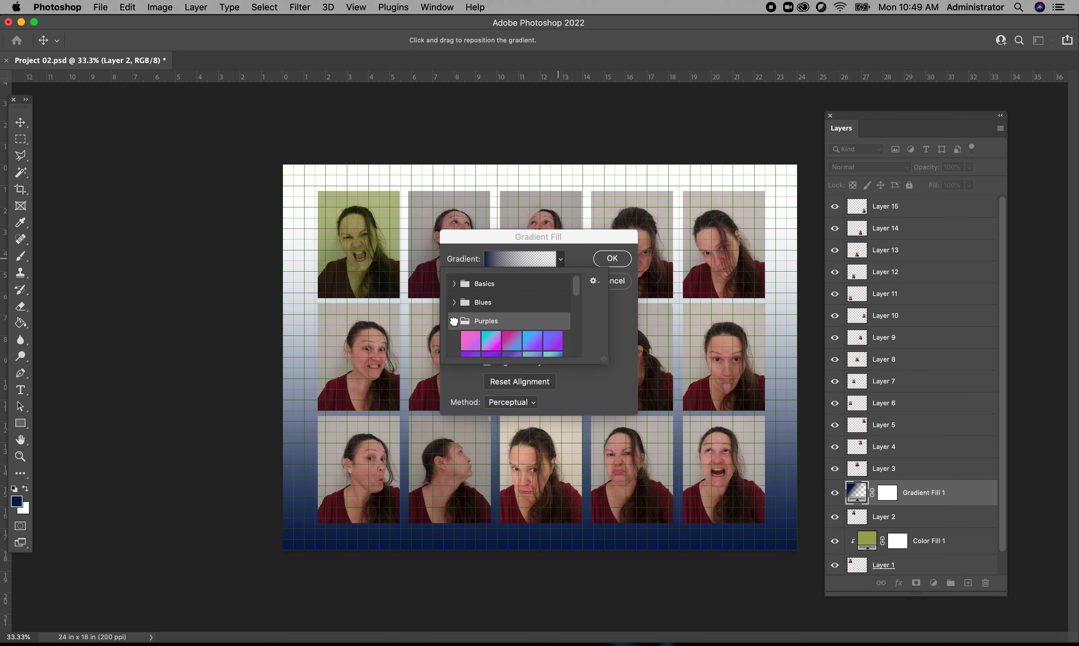
click(510, 341)
scroll(580, 297, down, 1)
drag(578, 292, 578, 309)
click(533, 319)
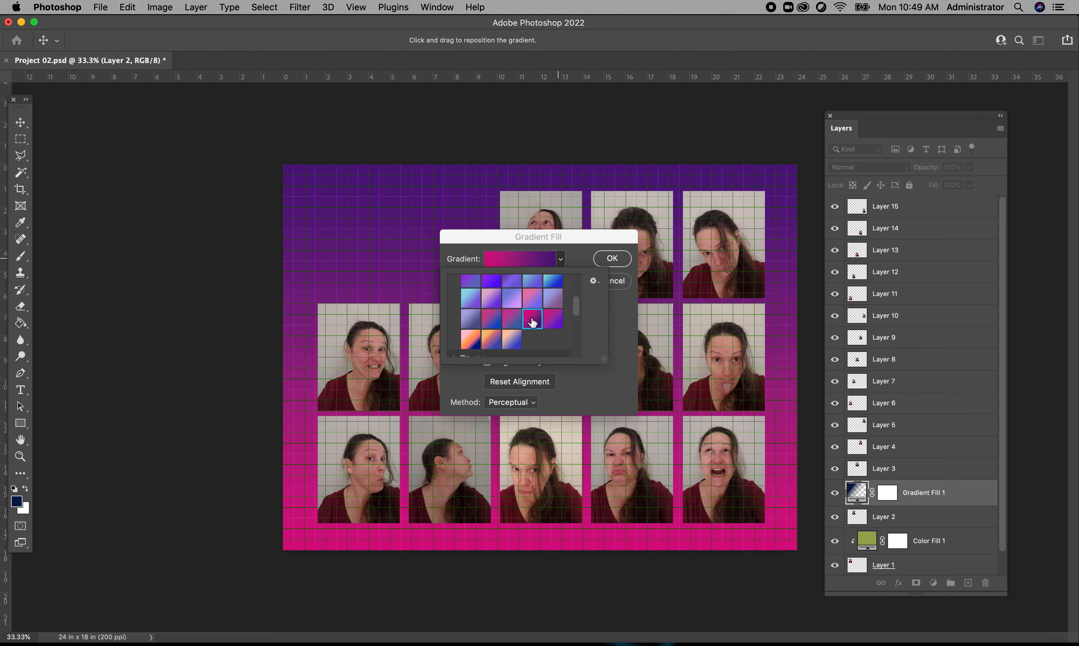
click(511, 319)
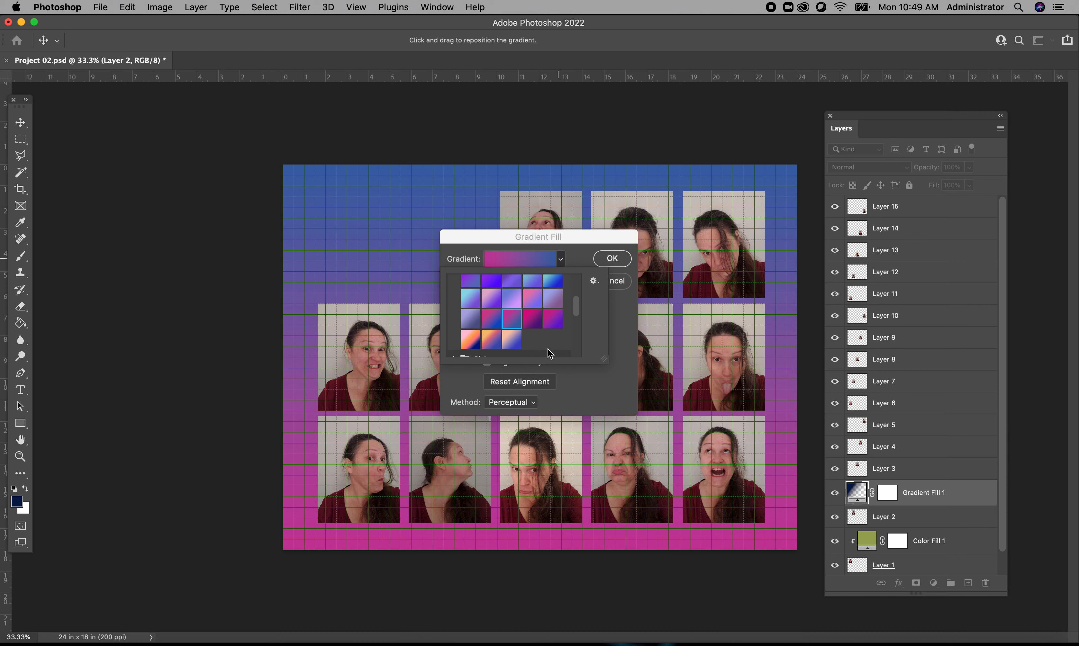
click(513, 340)
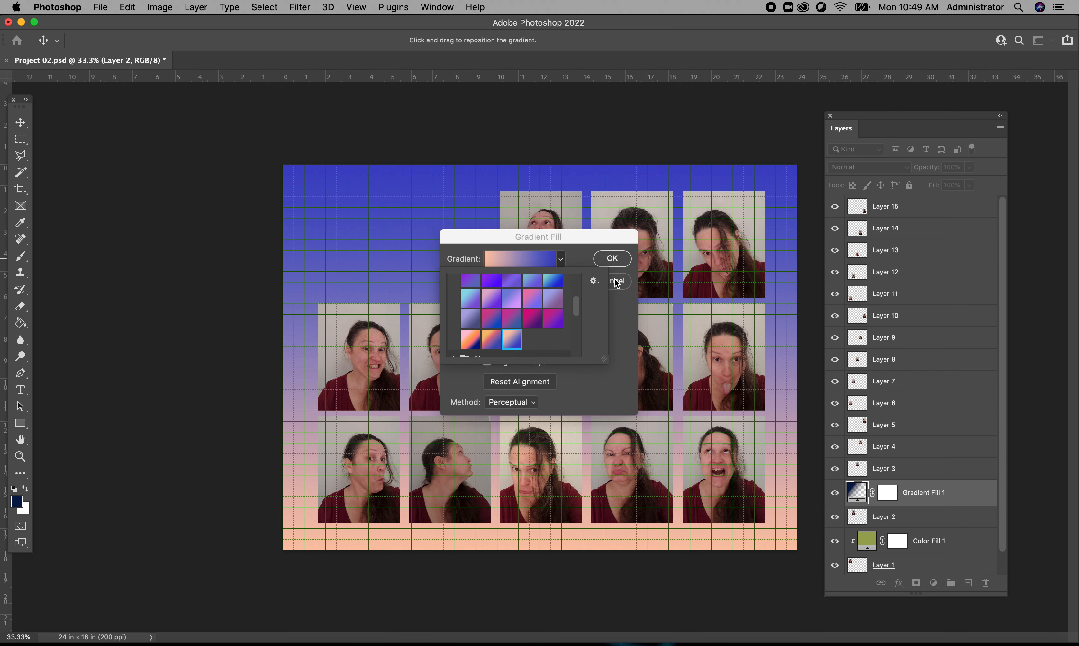
click(627, 353)
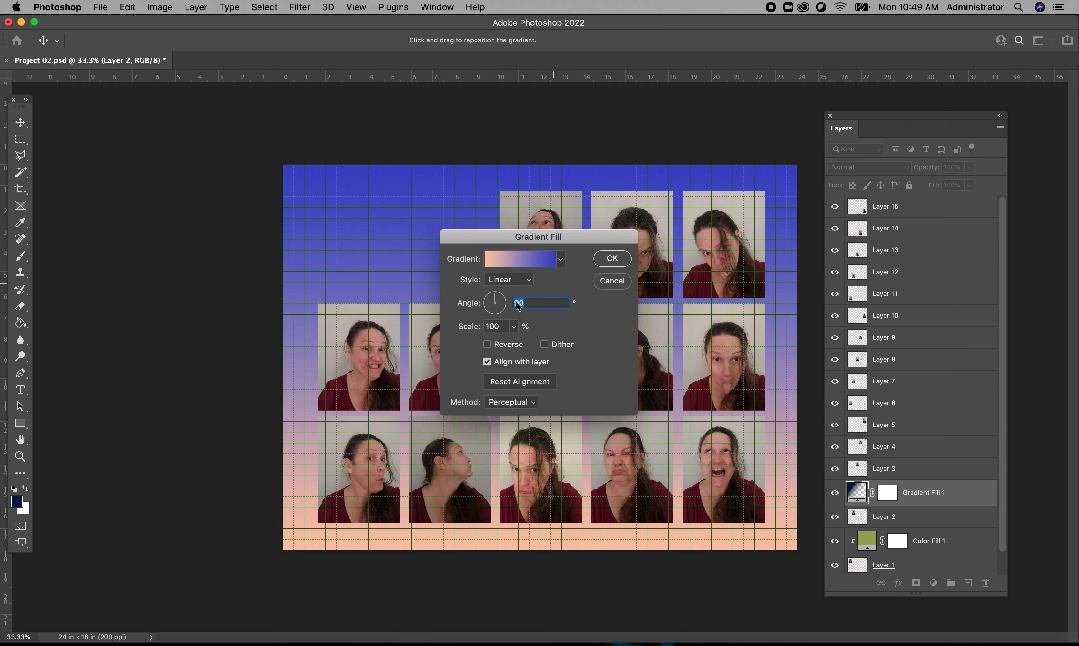
Try the Radial, Angle, Reflected and Diamond styles on the gradient fill
click(529, 281)
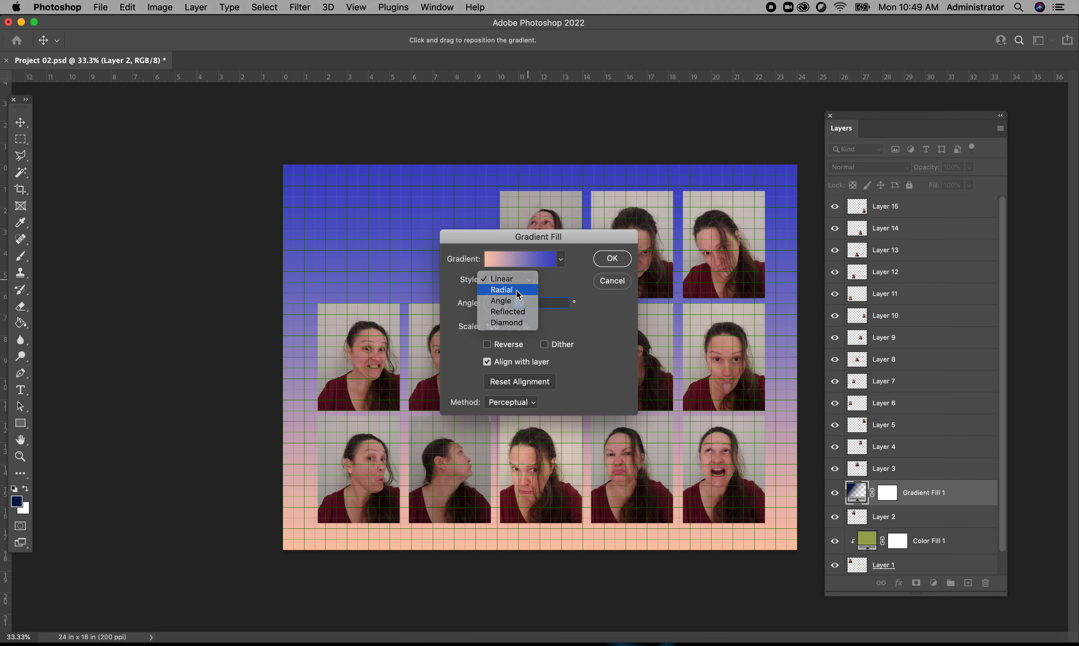
click(519, 290)
click(531, 281)
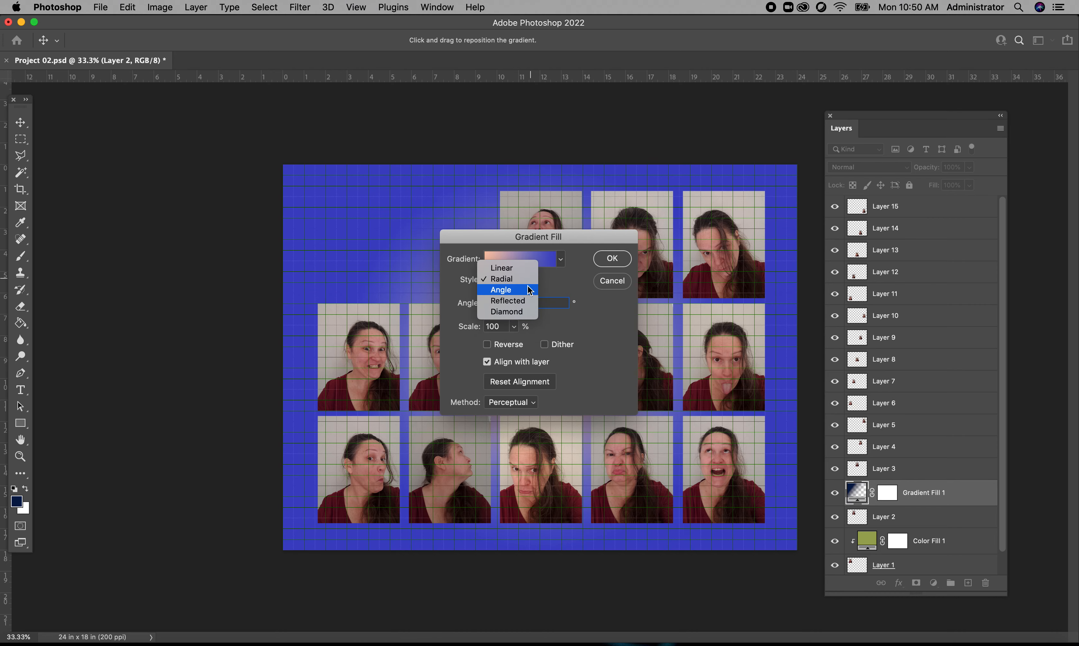
click(530, 290)
click(529, 280)
click(526, 290)
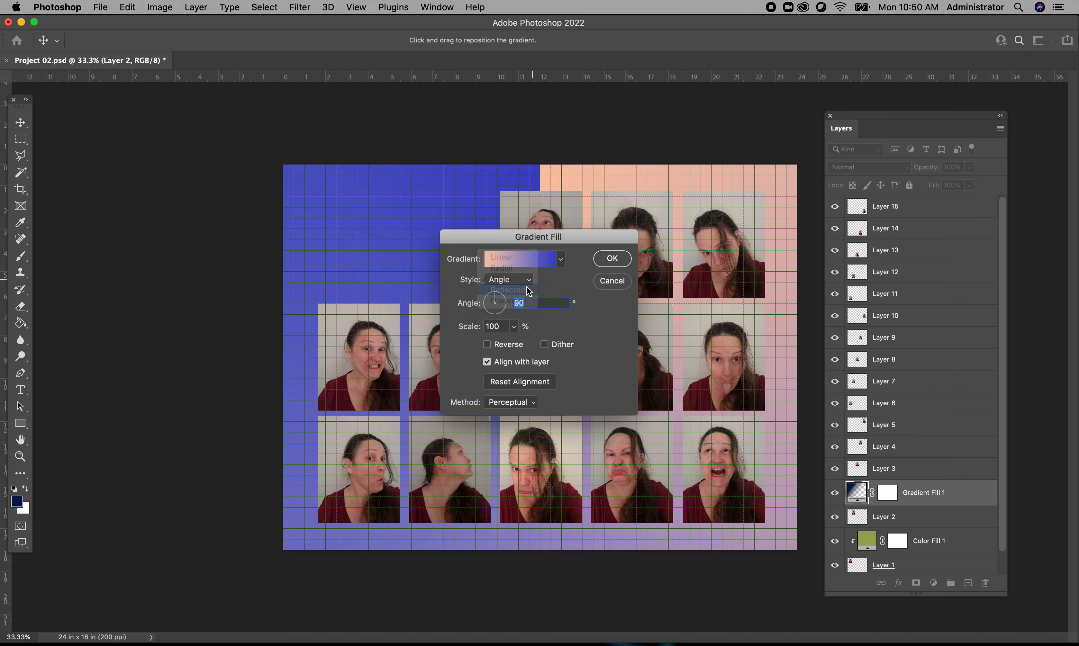
click(529, 279)
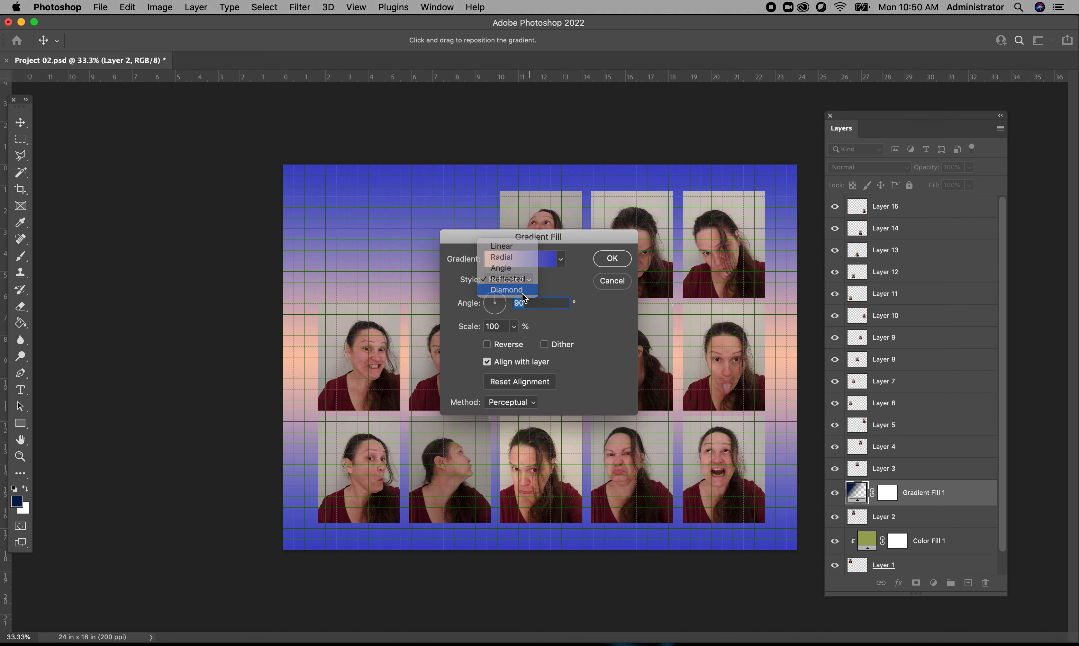
click(524, 294)
click(561, 259)
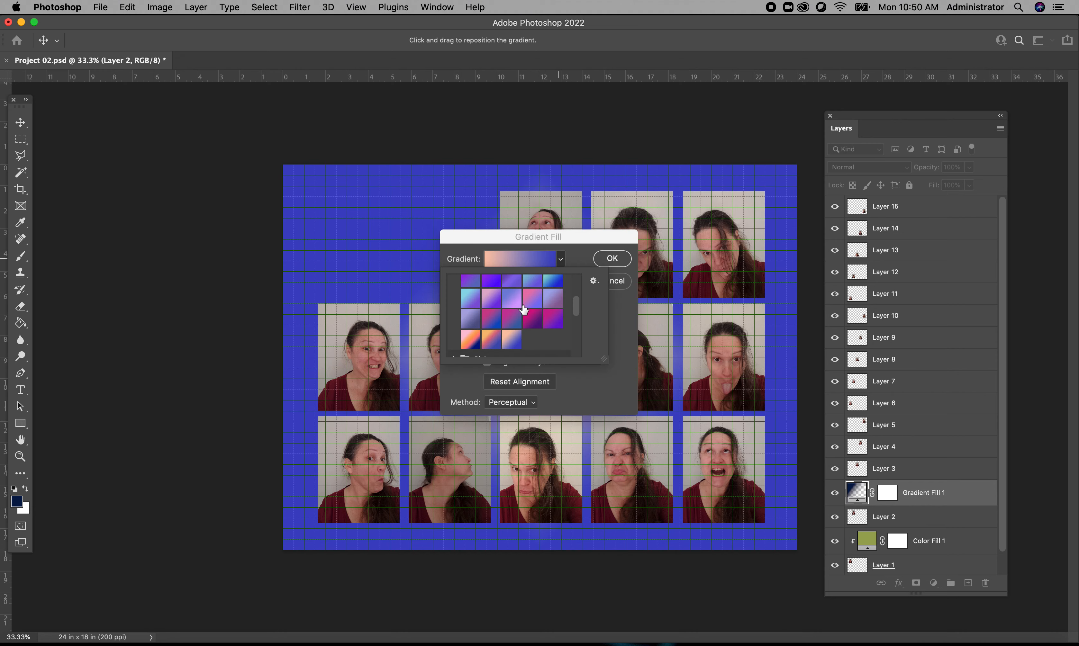
click(617, 323)
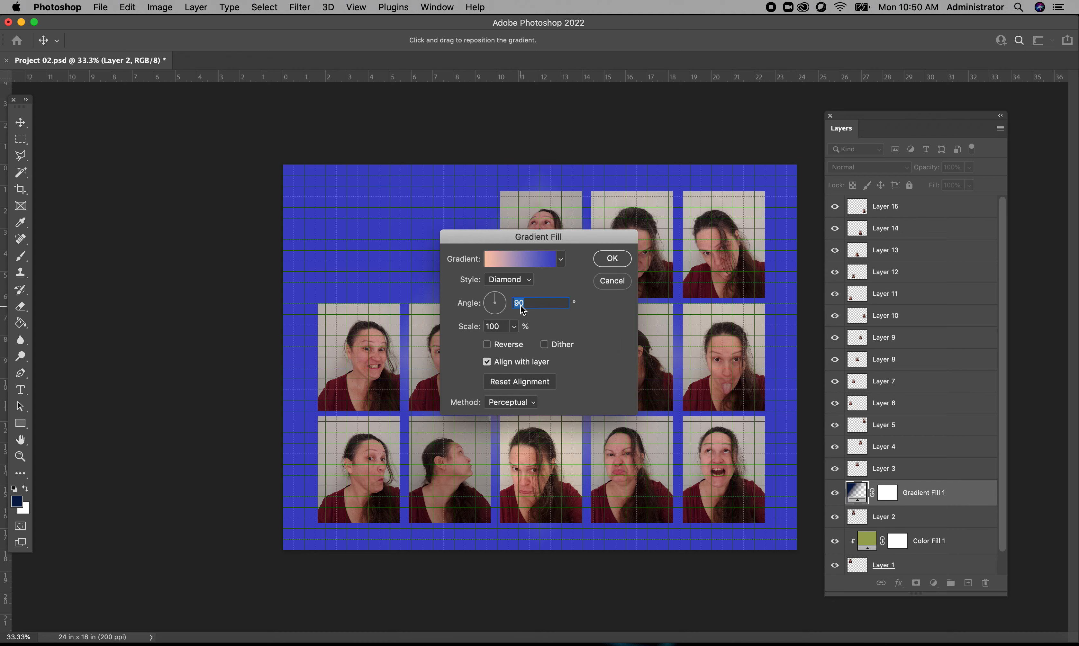
Set the gradient fill's style to Reflected
click(525, 280)
click(512, 268)
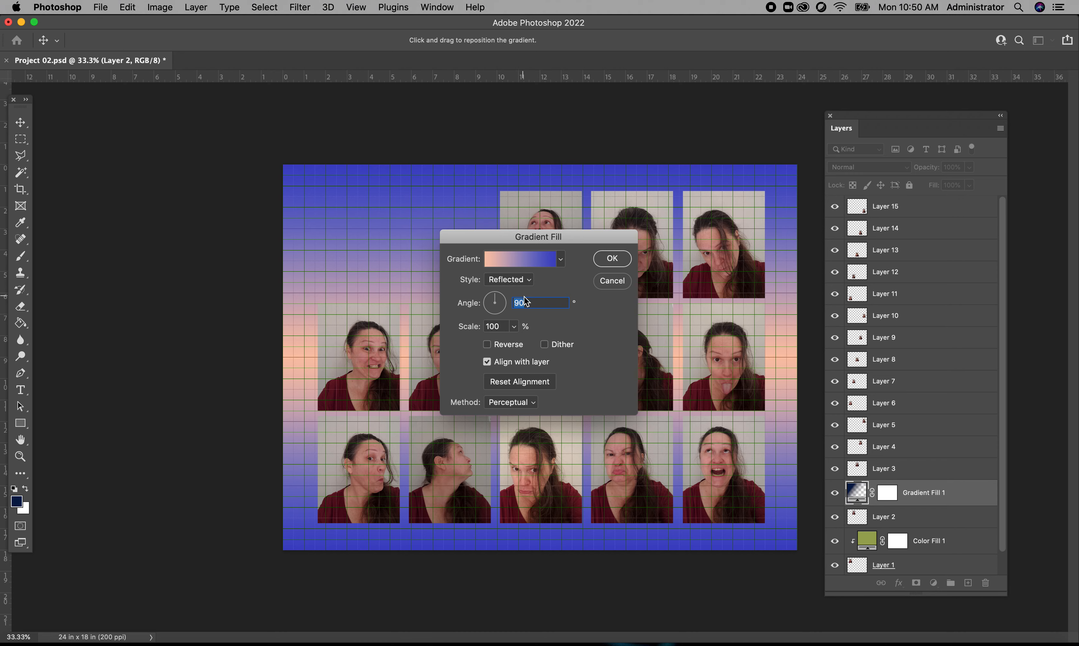
Try rotating the reflected gradient fill to about -3°, 270°, 90° and 0°
click(503, 305)
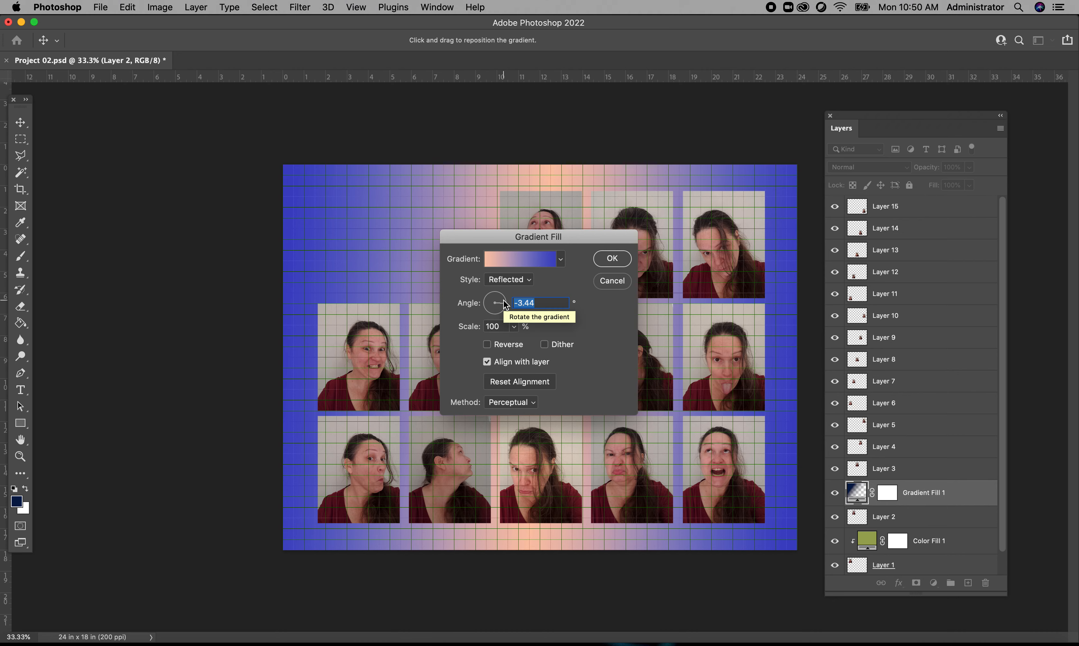
text(270)
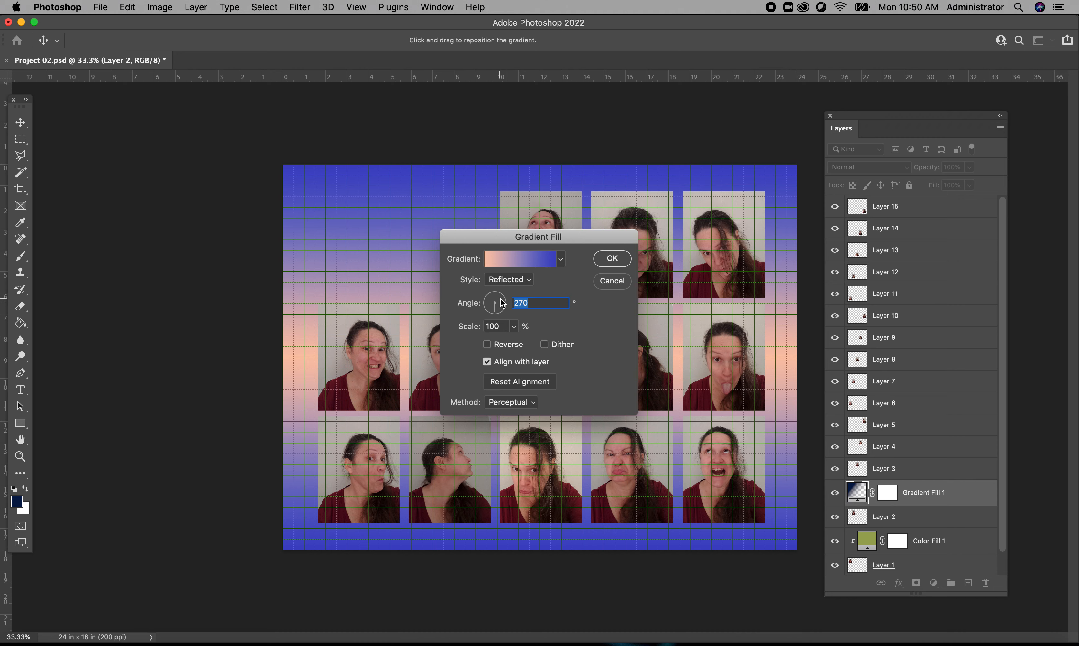
text(90)
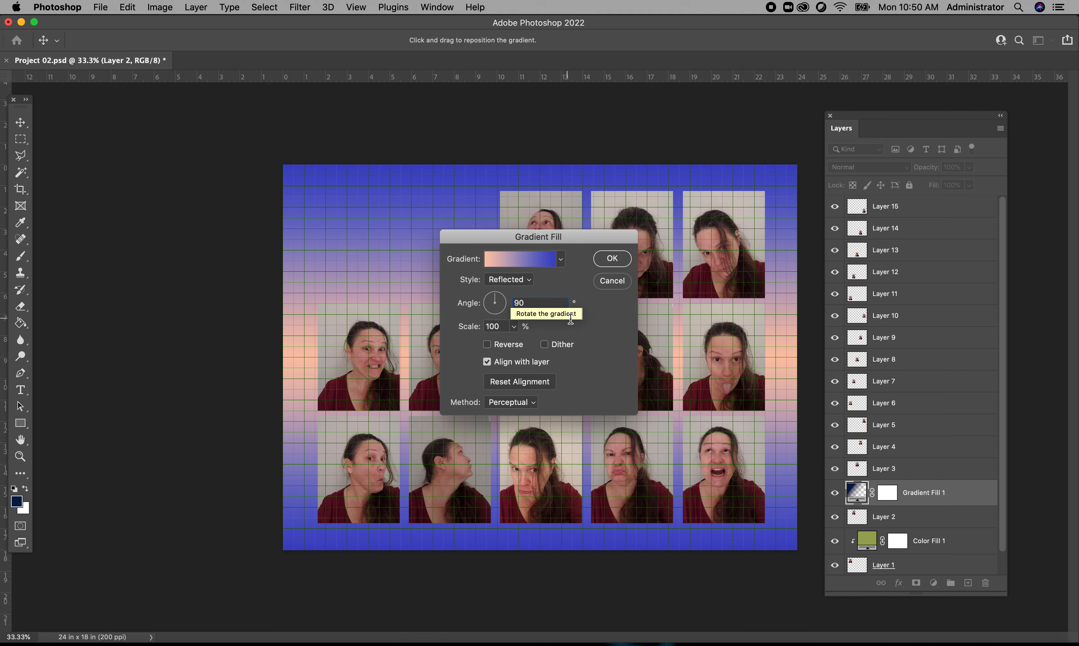
key(BackSpace)
key(BackSpace)
text(0)
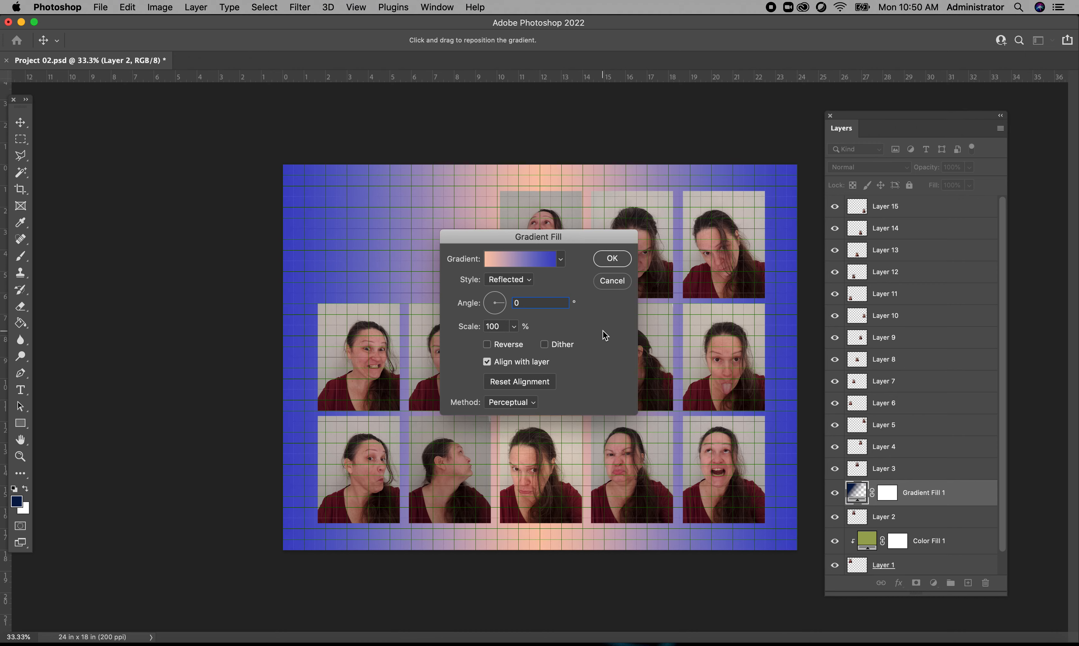
Set the gradient fill's angle to 90° and its scale to 144%
click(498, 304)
text(90)
click(514, 326)
drag(527, 342, 516, 343)
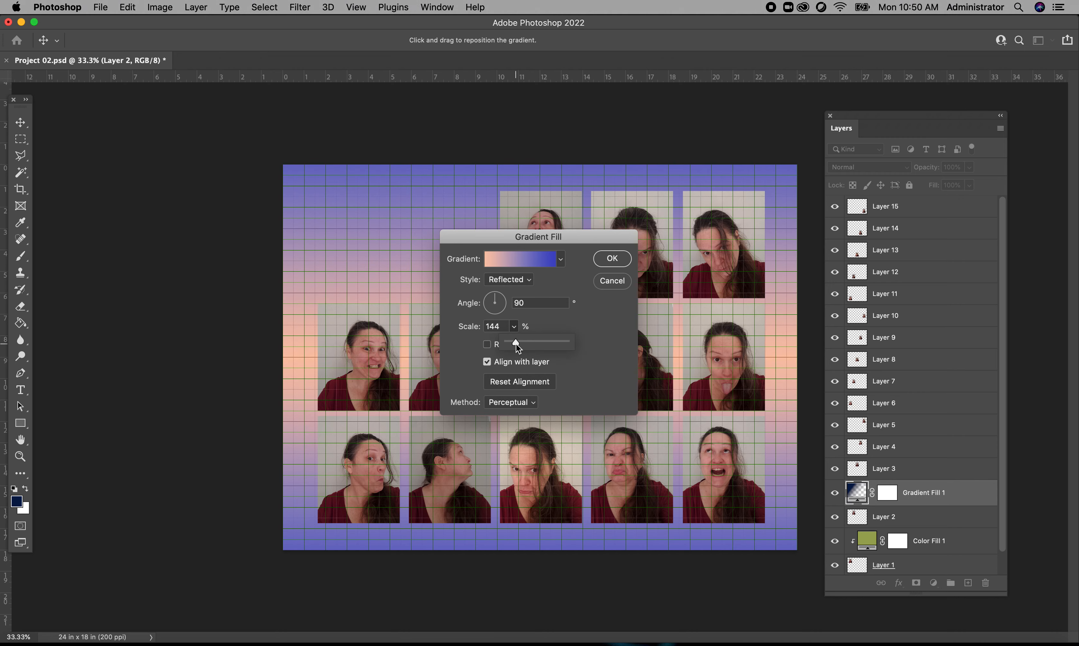
click(598, 349)
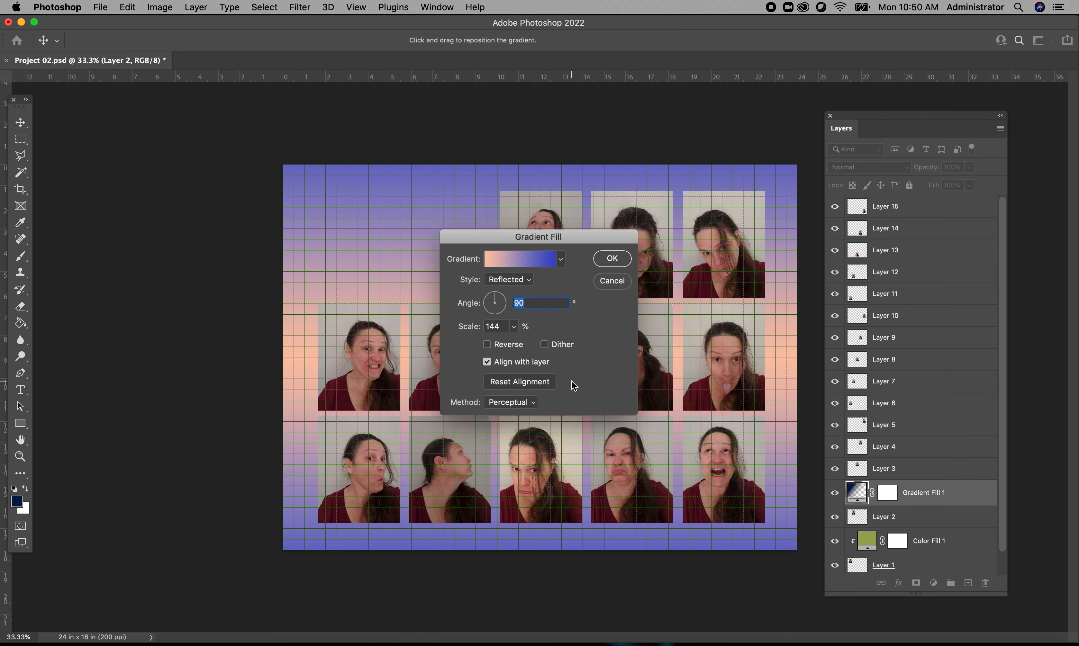
Try the Reverse and Dither options on the gradient fill and switch both off again
click(488, 345)
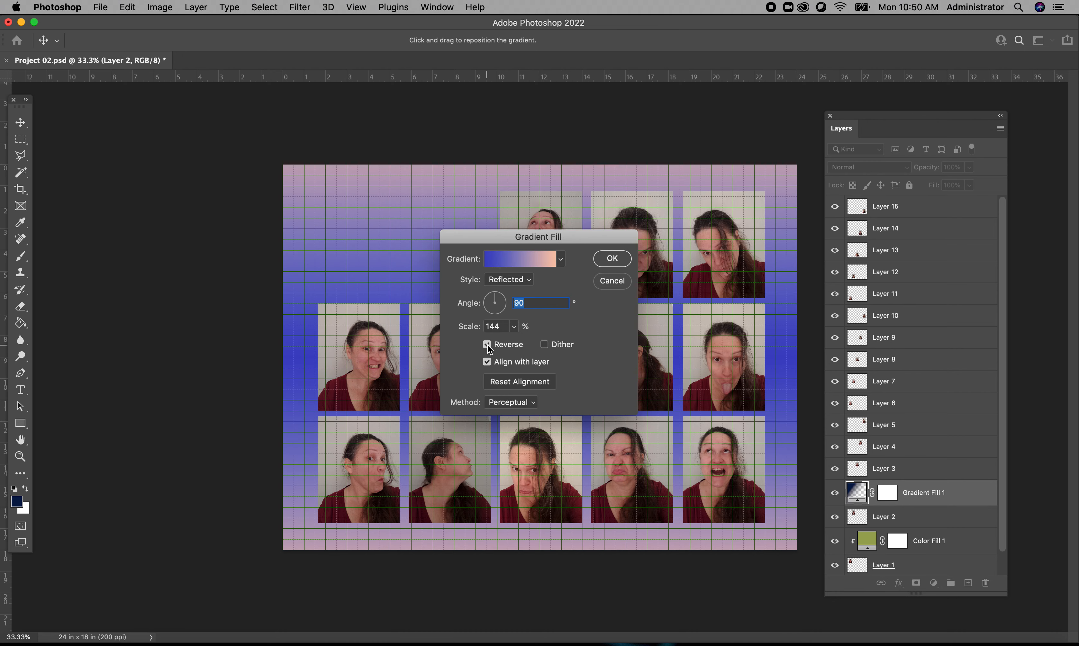
click(487, 345)
click(545, 345)
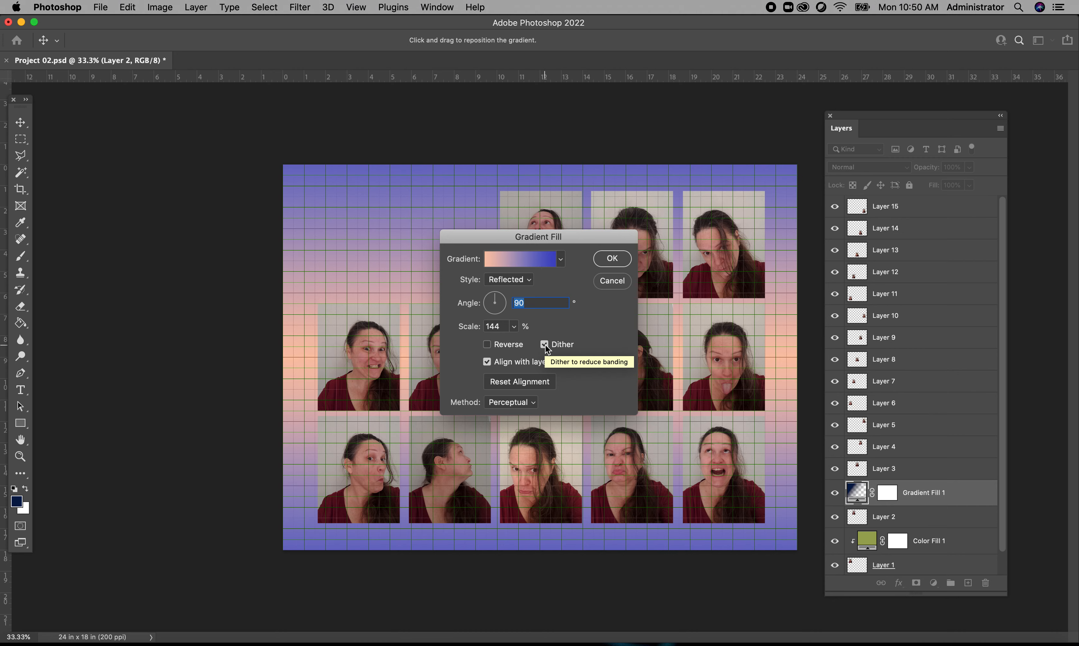
click(544, 345)
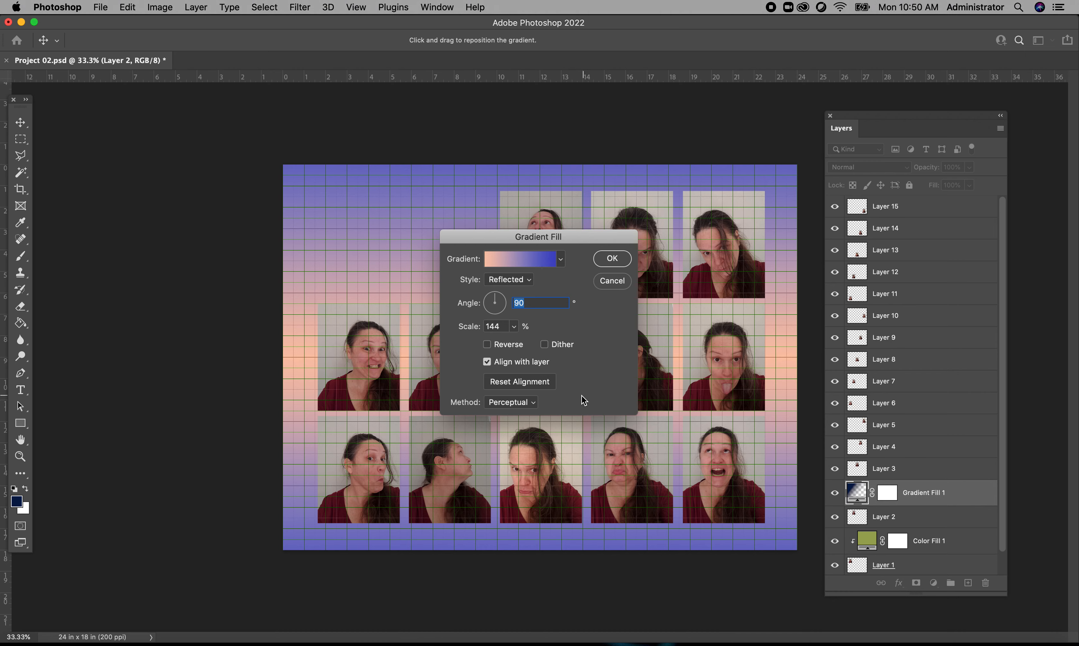
Apply the gradient fill clipped to Layer 2 and set its blend mode to Color Dodge
click(612, 259)
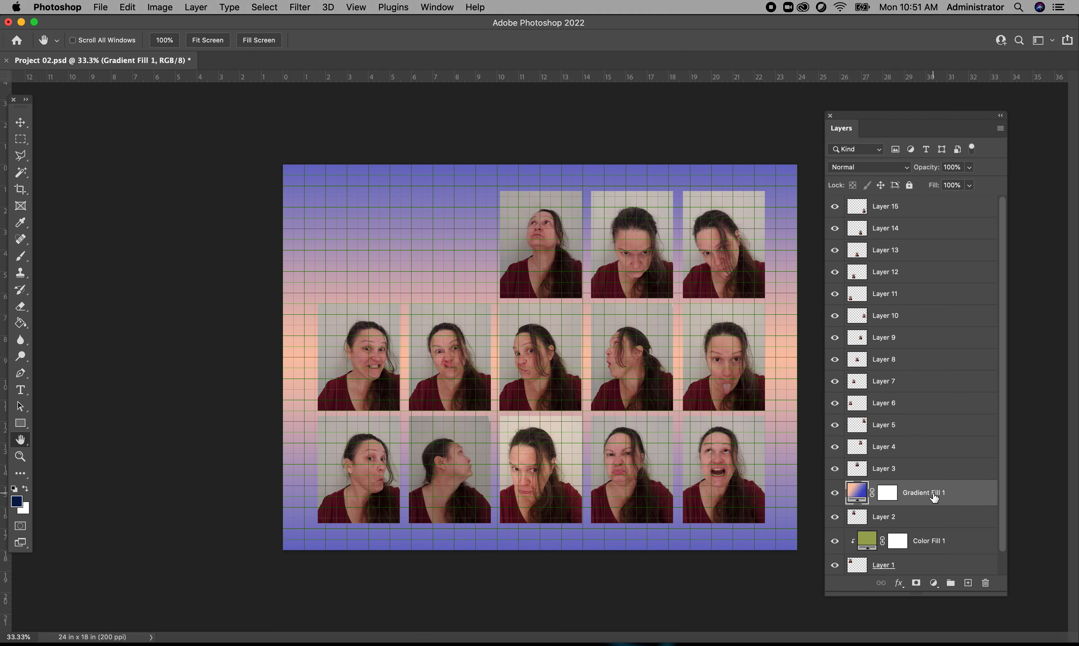
right_click(934, 498)
click(842, 329)
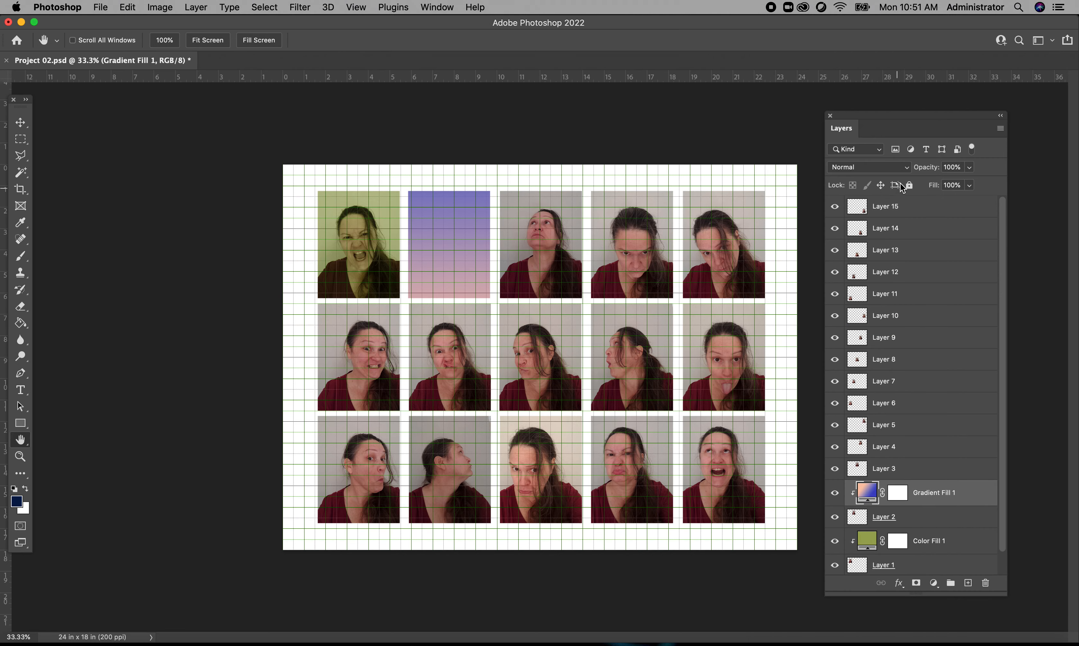
click(908, 167)
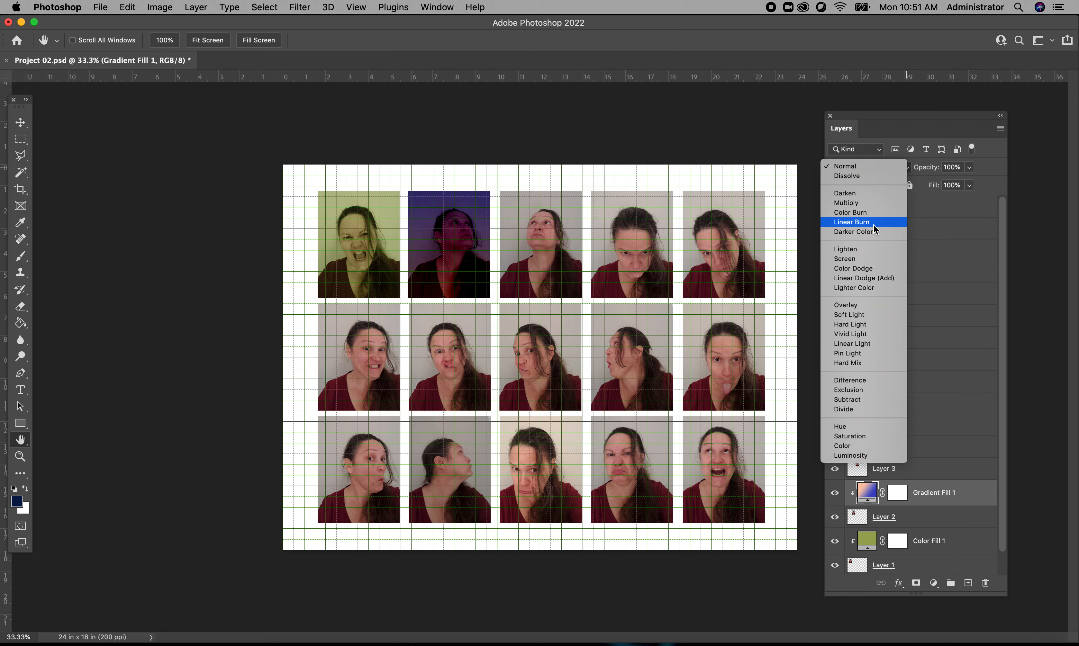
click(877, 269)
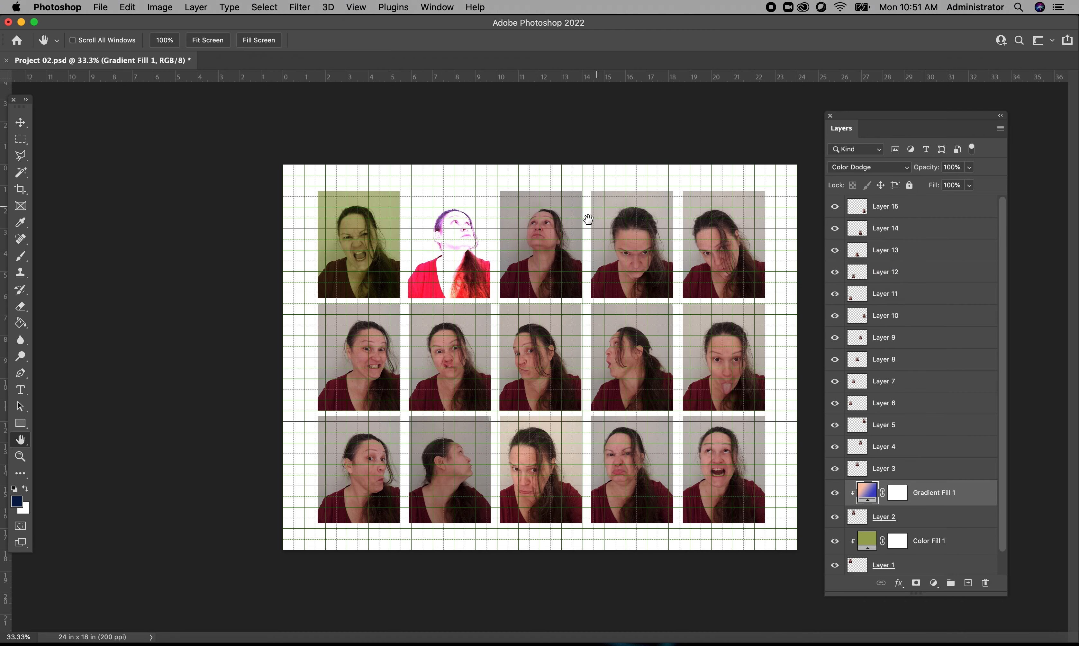
Add a pattern fill layer directly above Layer 3 using the pale green middle pattern of the Water group
click(901, 471)
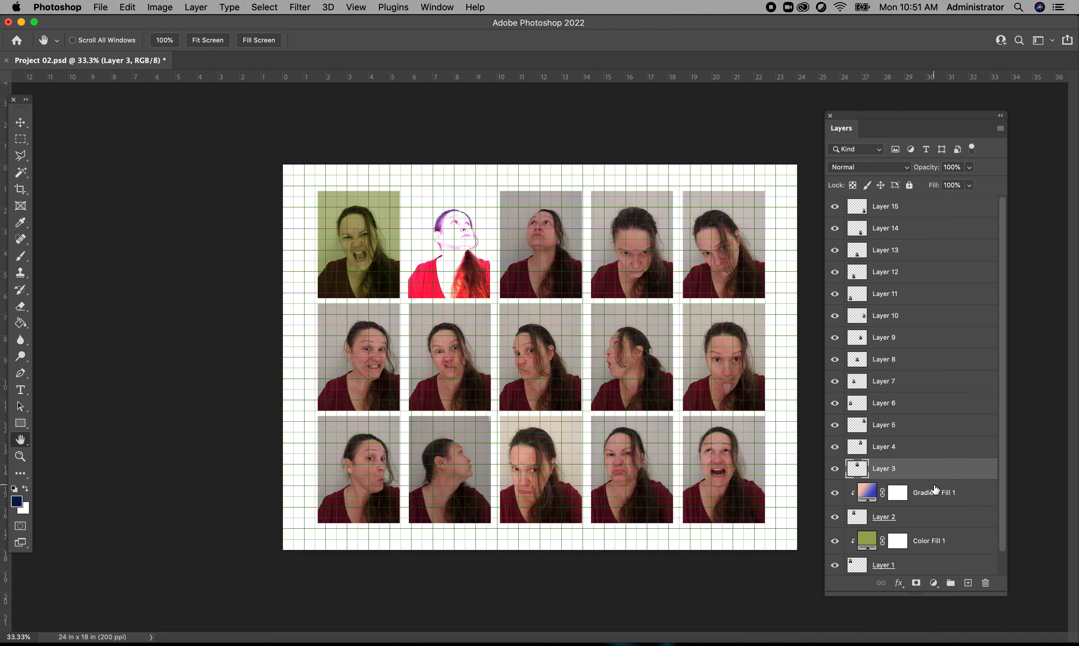
click(934, 583)
click(956, 619)
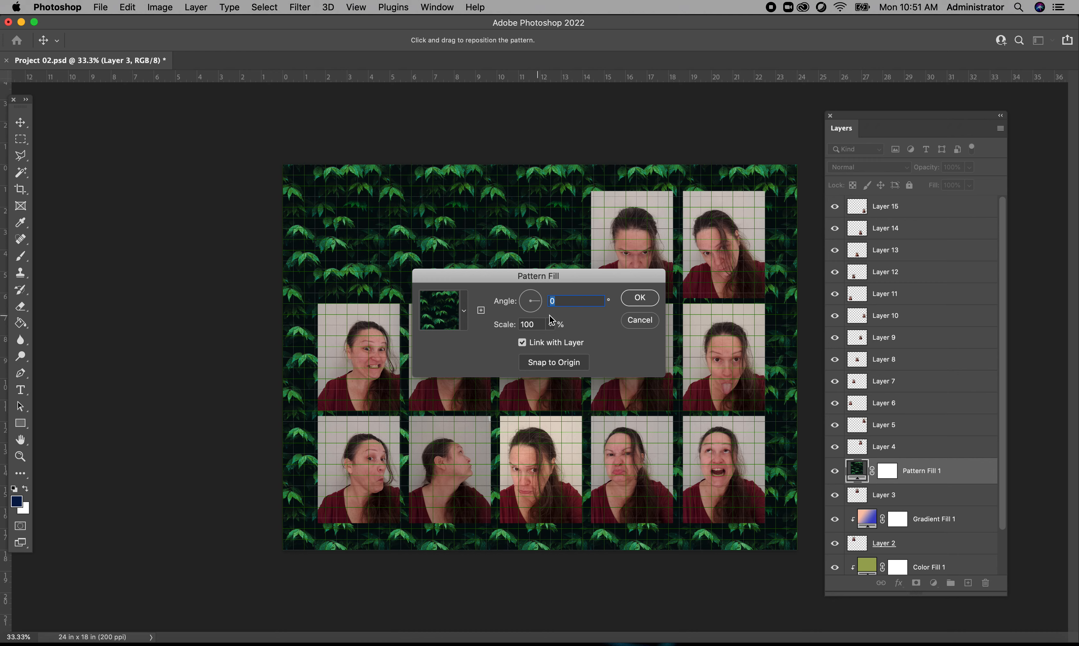
click(464, 312)
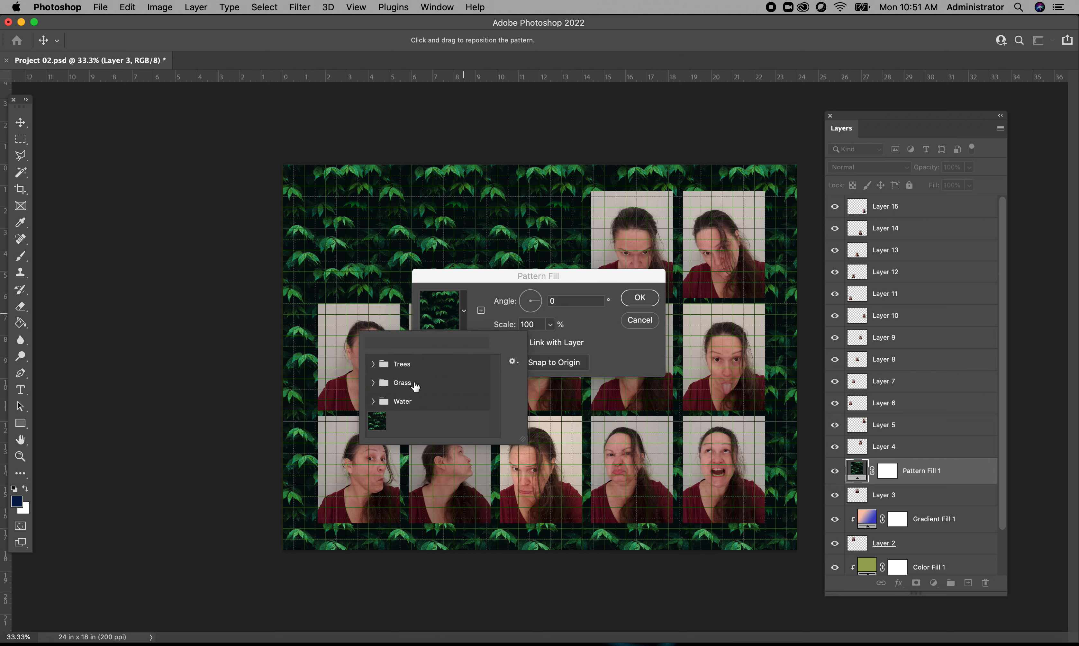
click(373, 401)
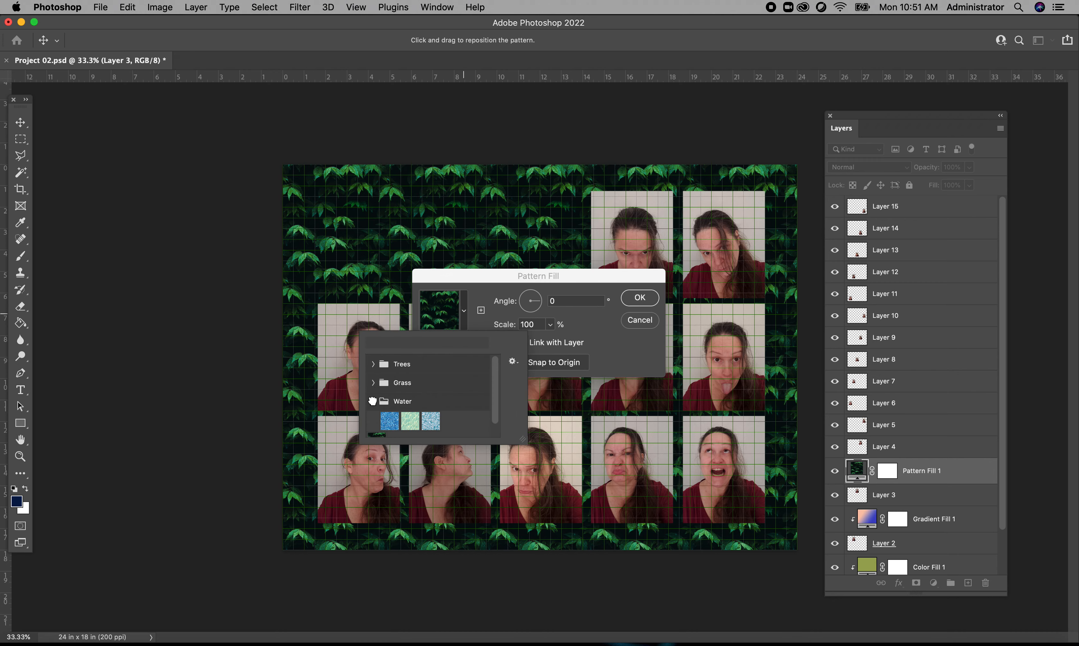
click(409, 423)
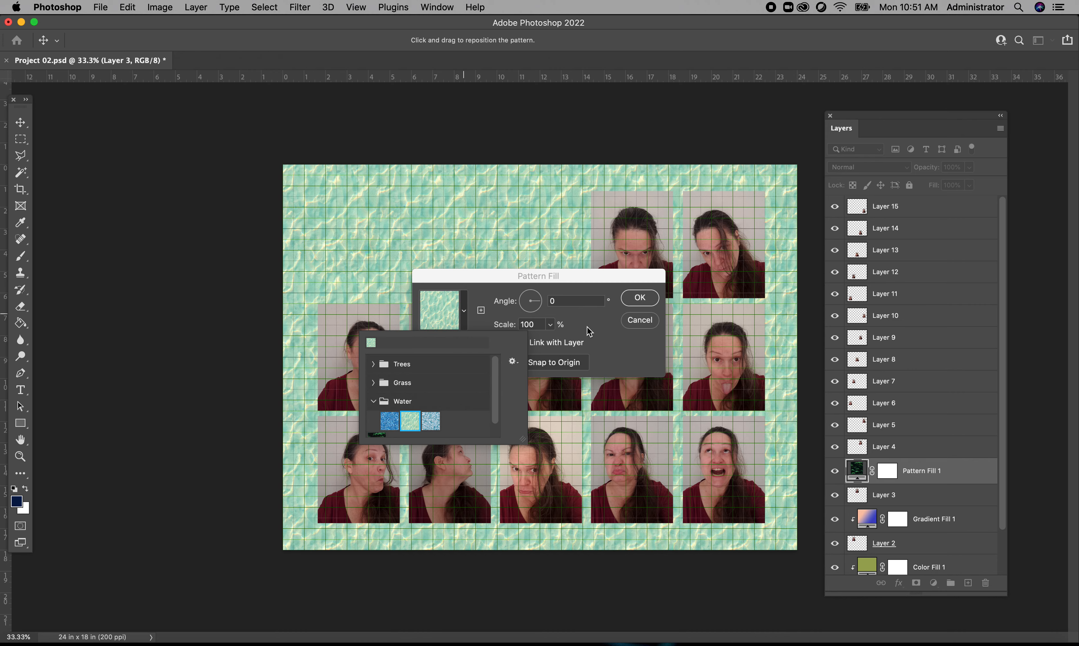
click(642, 298)
click(642, 298)
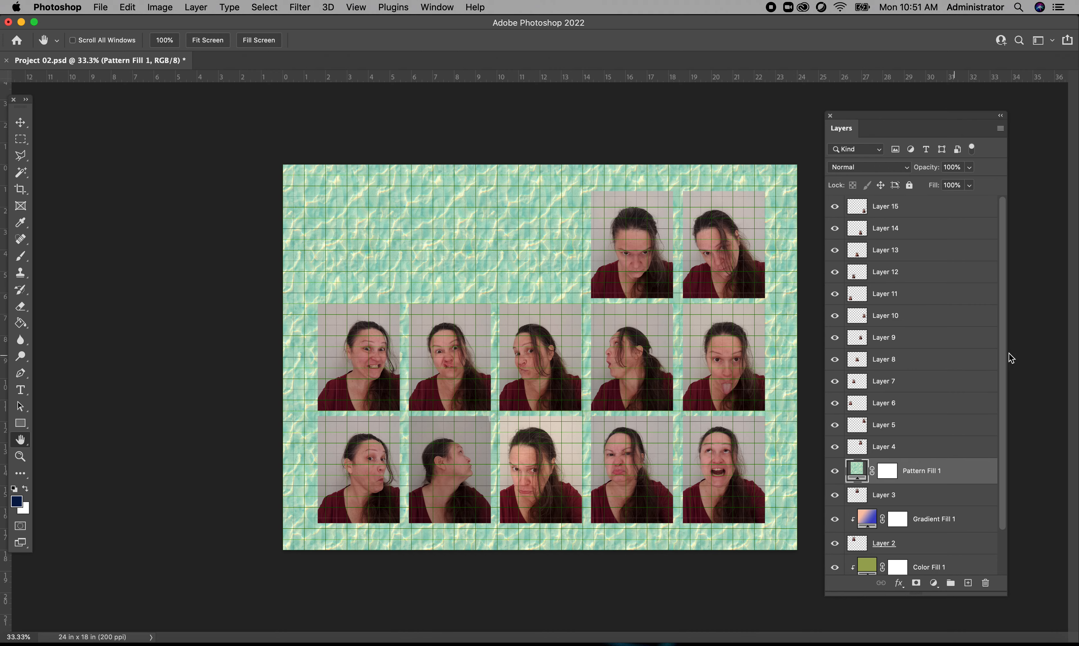
Clip the pattern fill layer to Layer 3 and set its blend mode to Overlay
right_click(930, 473)
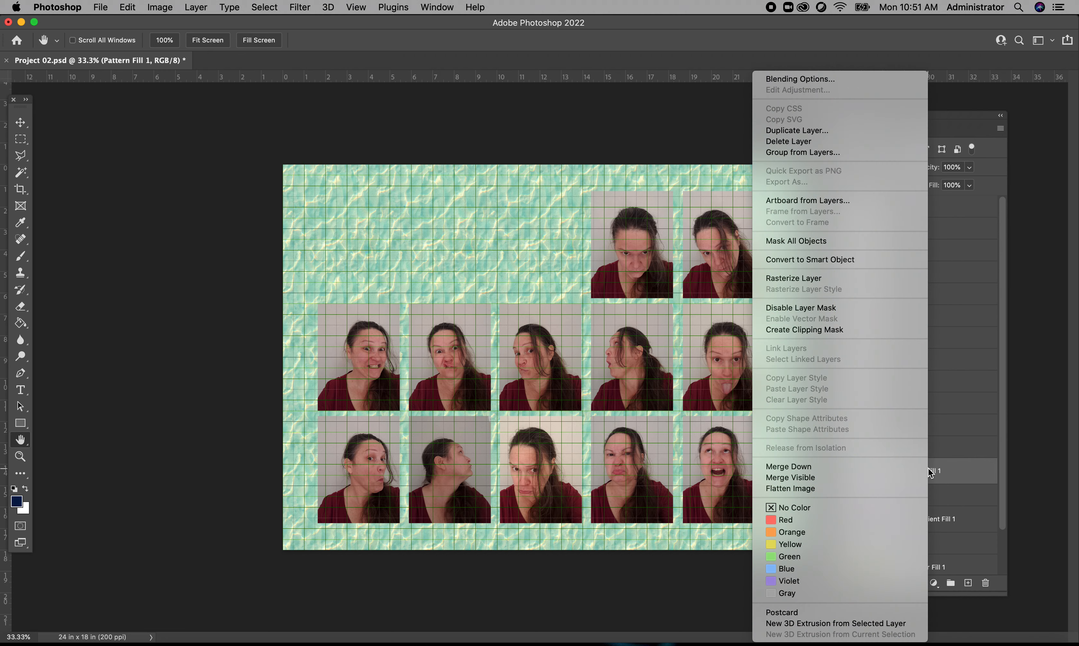
click(819, 330)
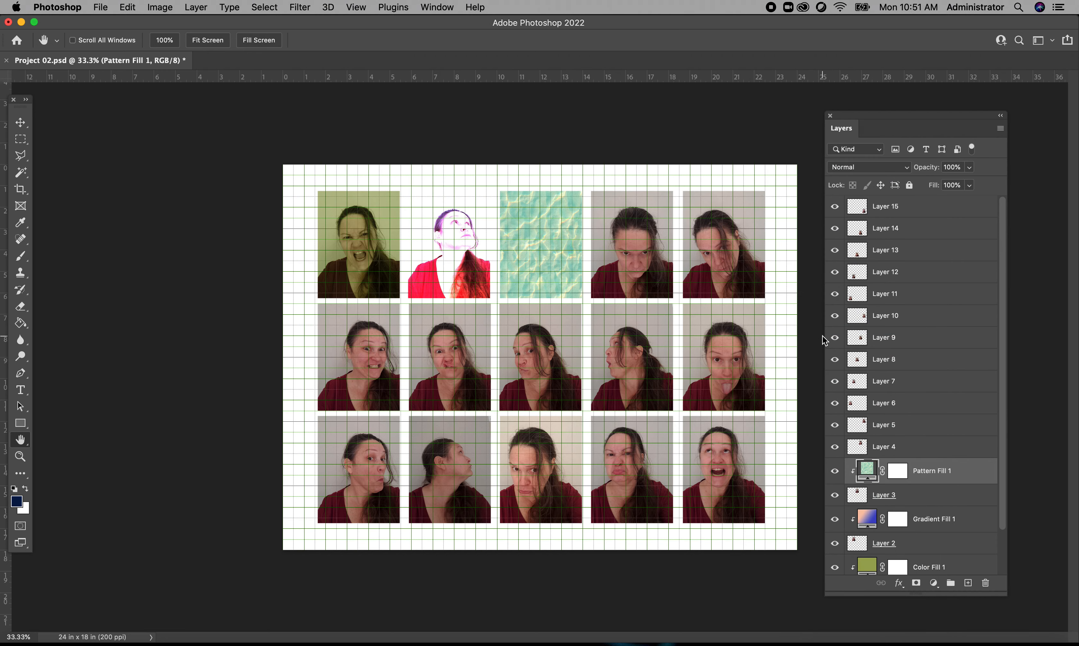
click(908, 166)
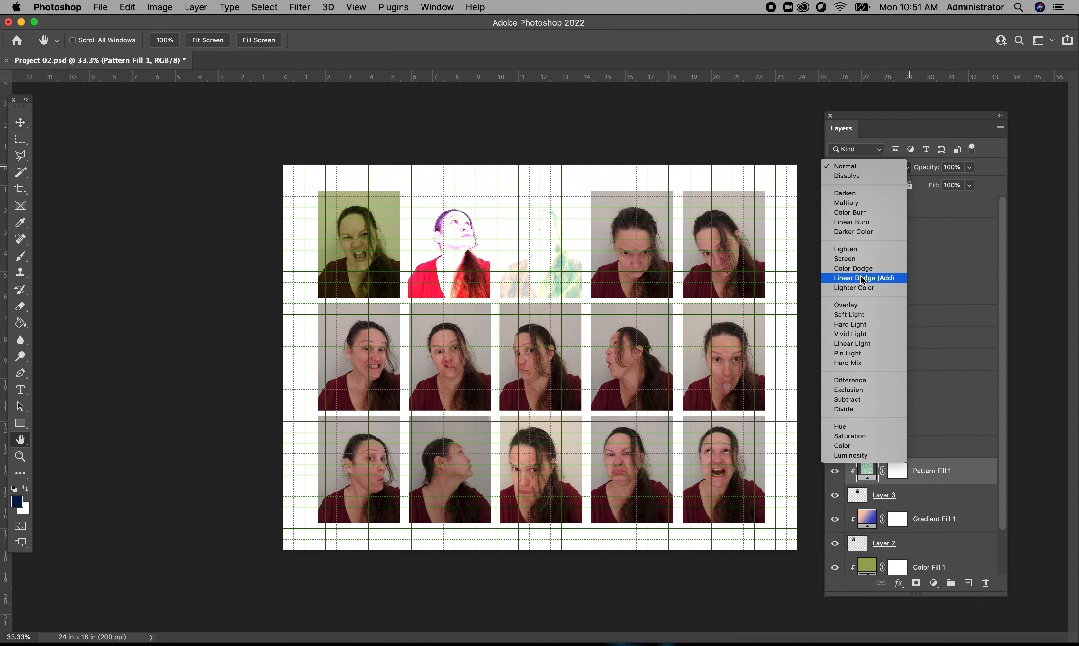
click(859, 305)
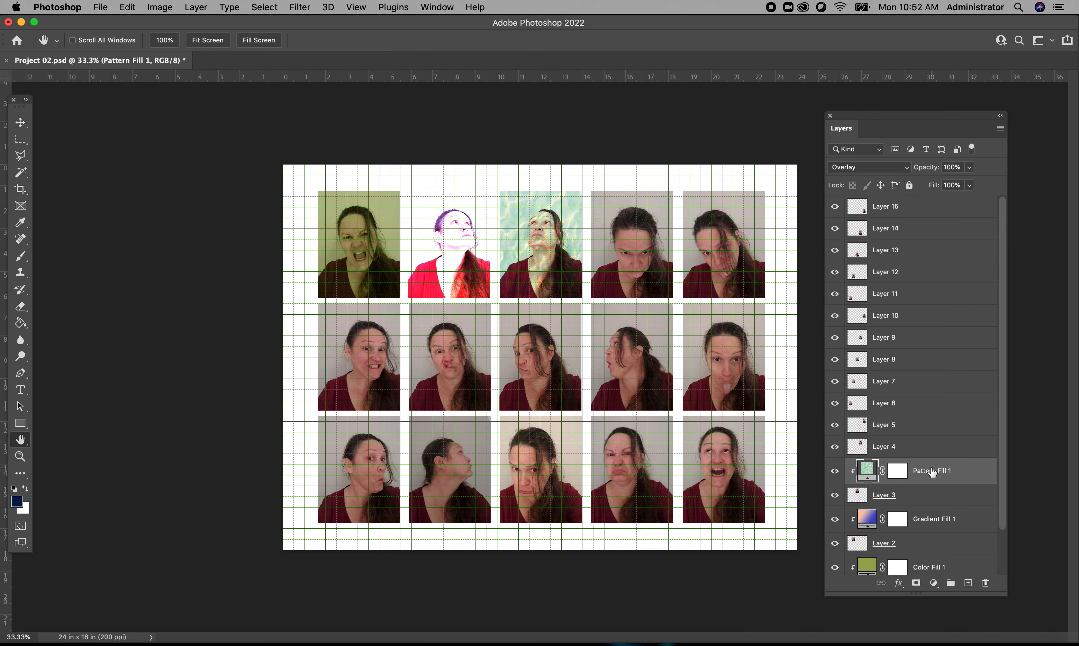
Set the pattern fill layer's opacity to 71%, and try a lower fill before returning it to 100%
click(970, 167)
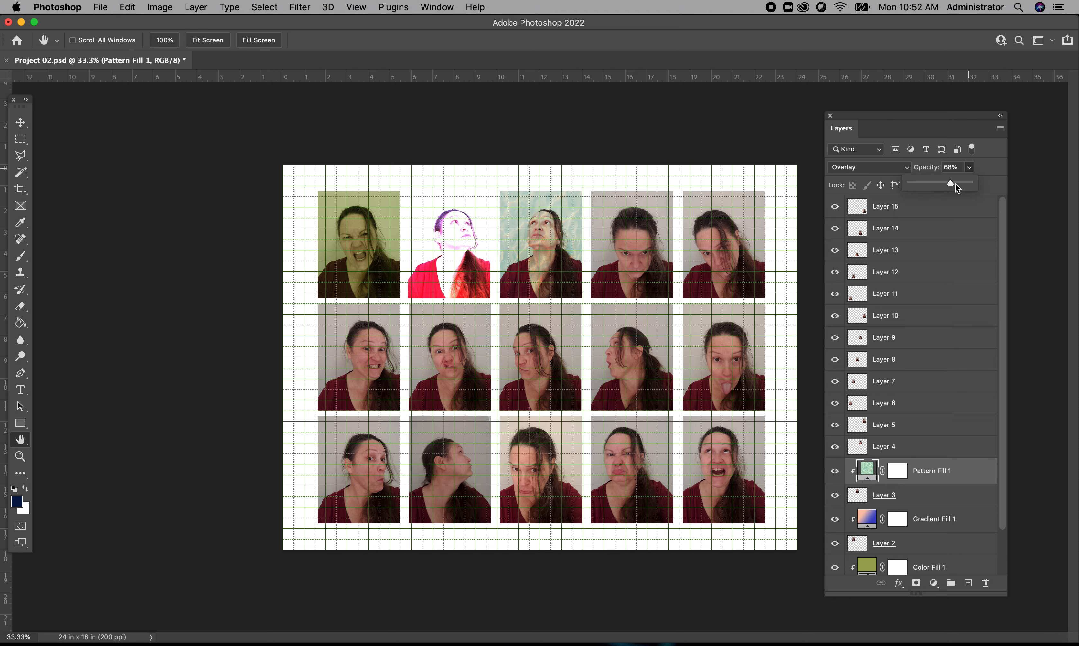
drag(949, 186, 941, 186)
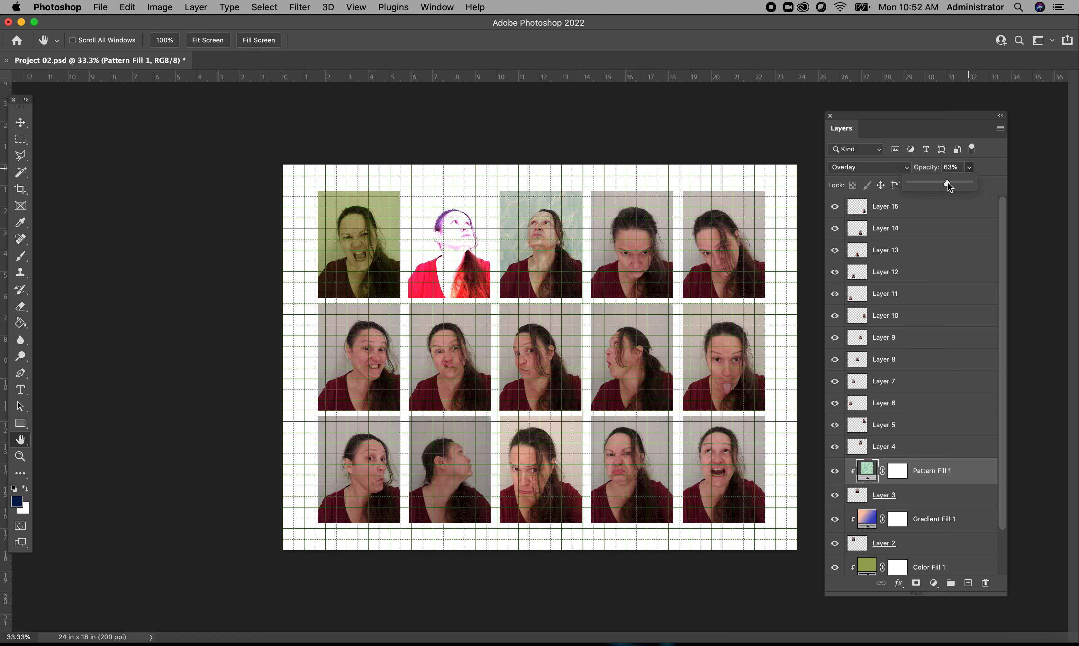
click(998, 152)
click(971, 187)
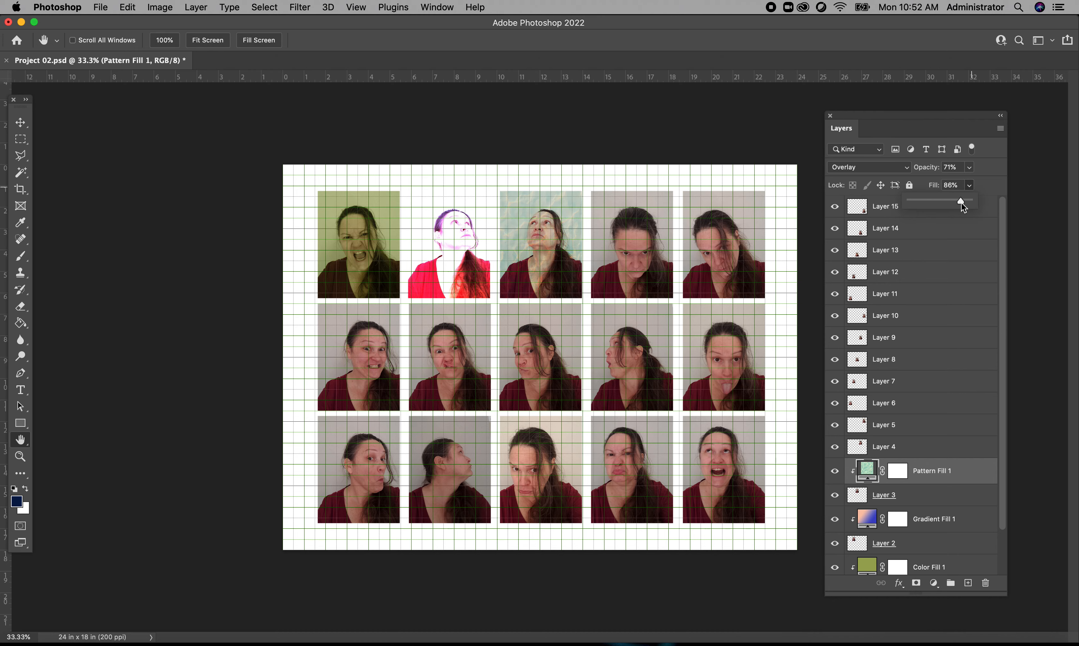
click(995, 169)
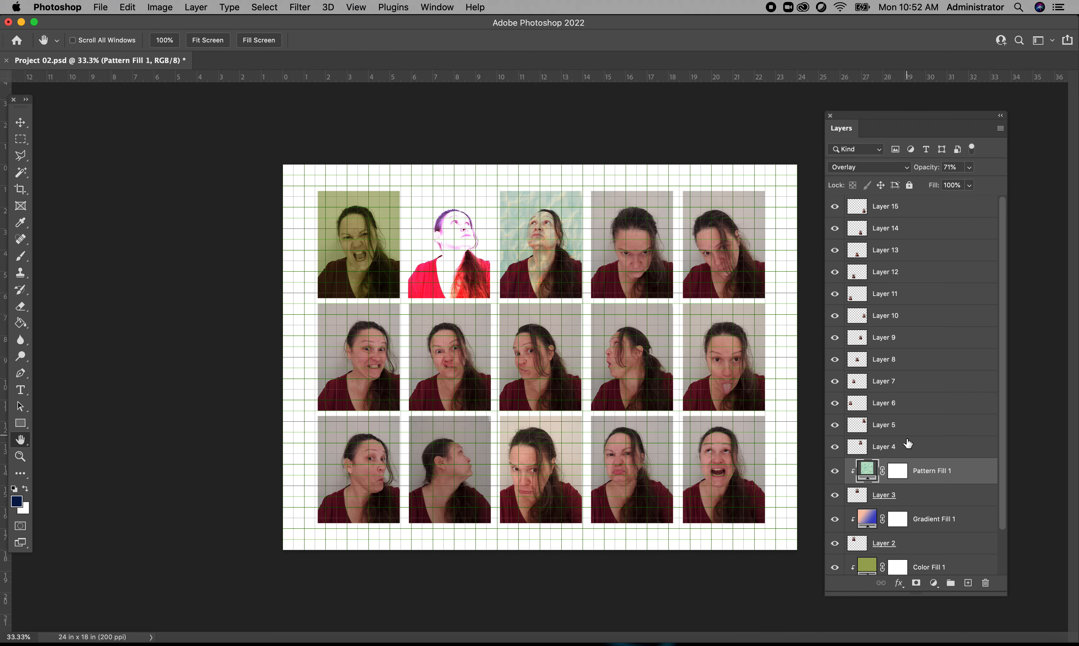
Add a Hue/Saturation adjustment layer directly above Layer 4
click(909, 445)
drag(929, 119, 926, 103)
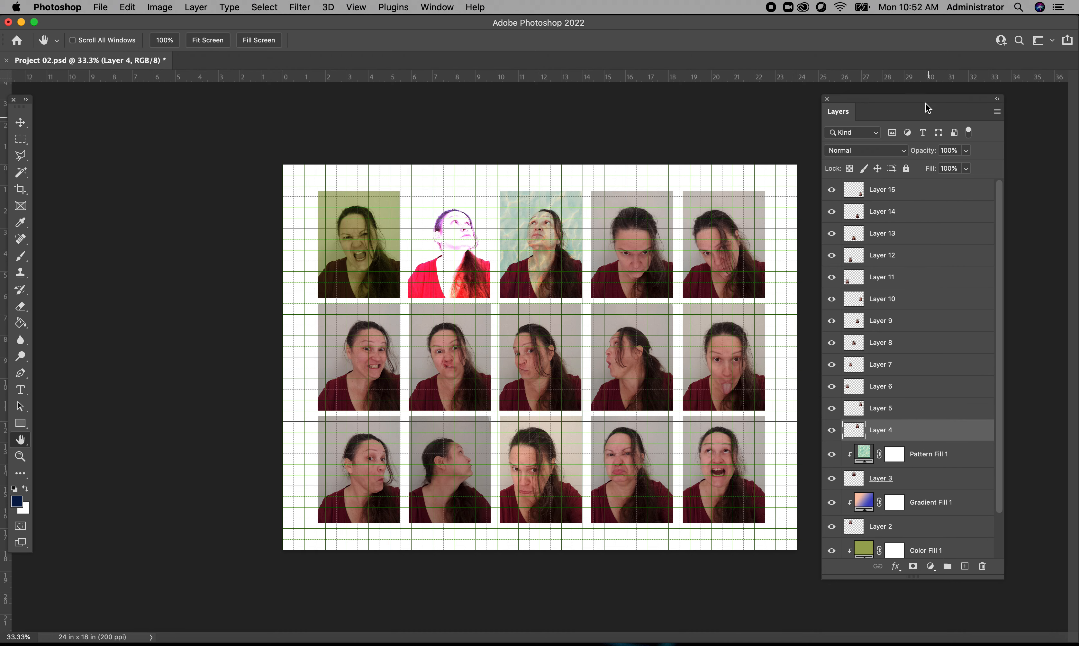
click(934, 571)
mouse_move(976, 635)
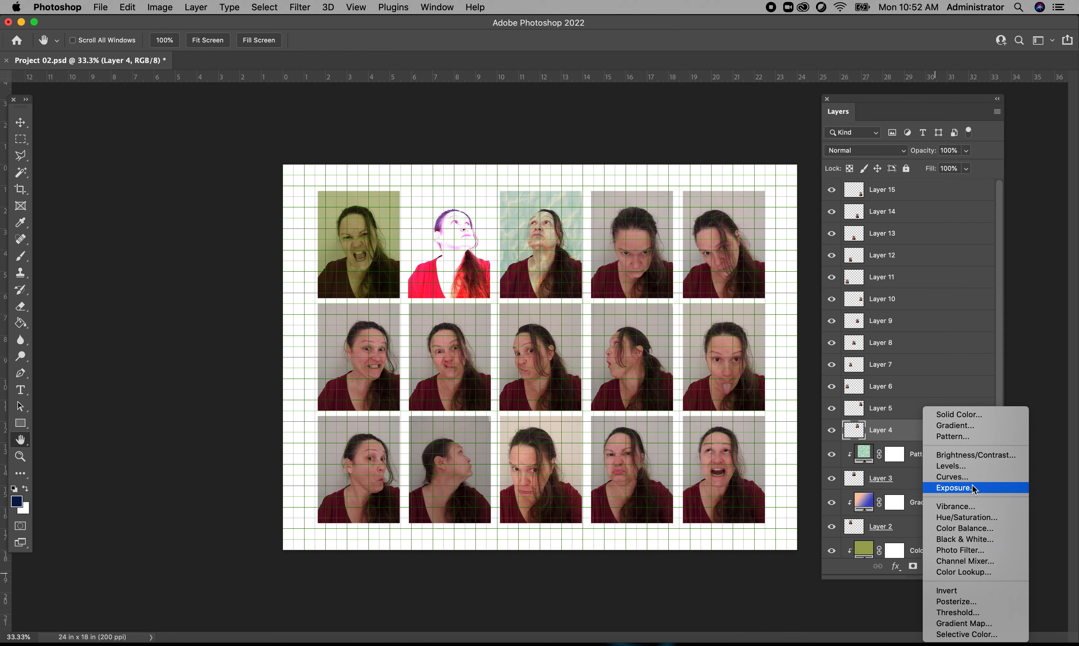
click(972, 518)
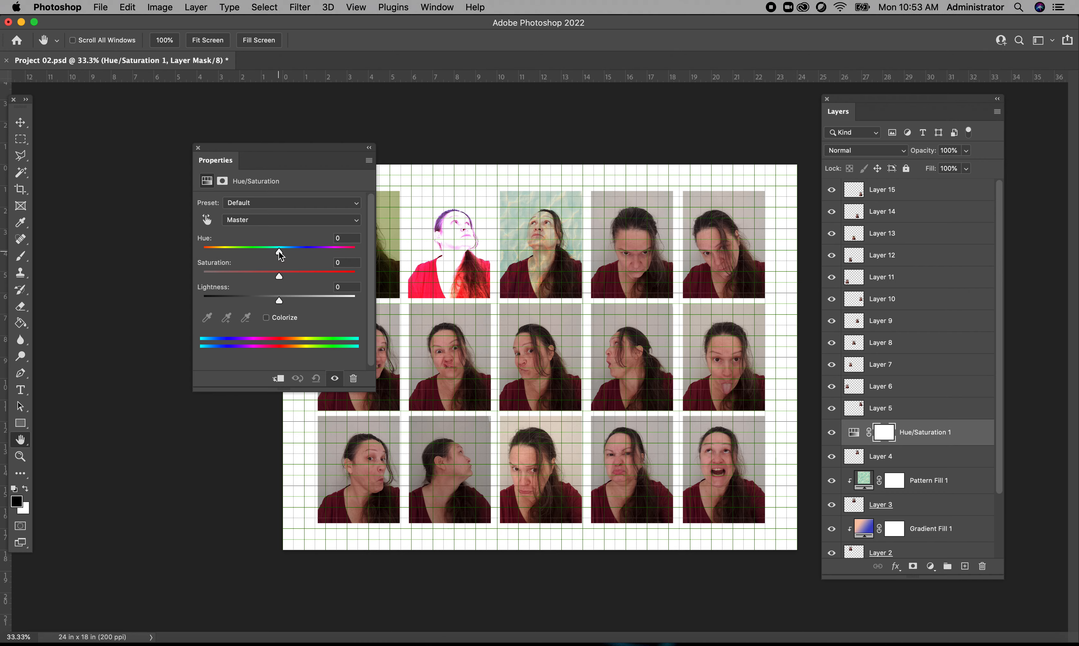
Shift the master hue so the red shirts turn purple, and set the master lightness to -10
mouse_move(279, 252)
mouse_down()
mouse_move(329, 258)
mouse_move(223, 250)
mouse_move(280, 257)
mouse_up()
click(271, 224)
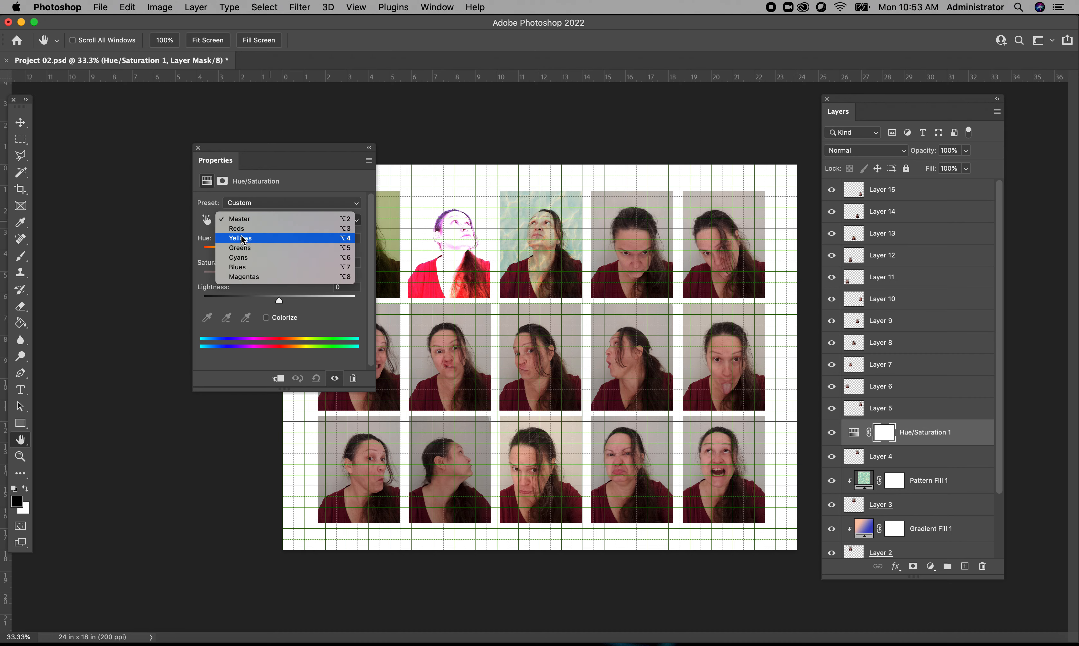
click(263, 219)
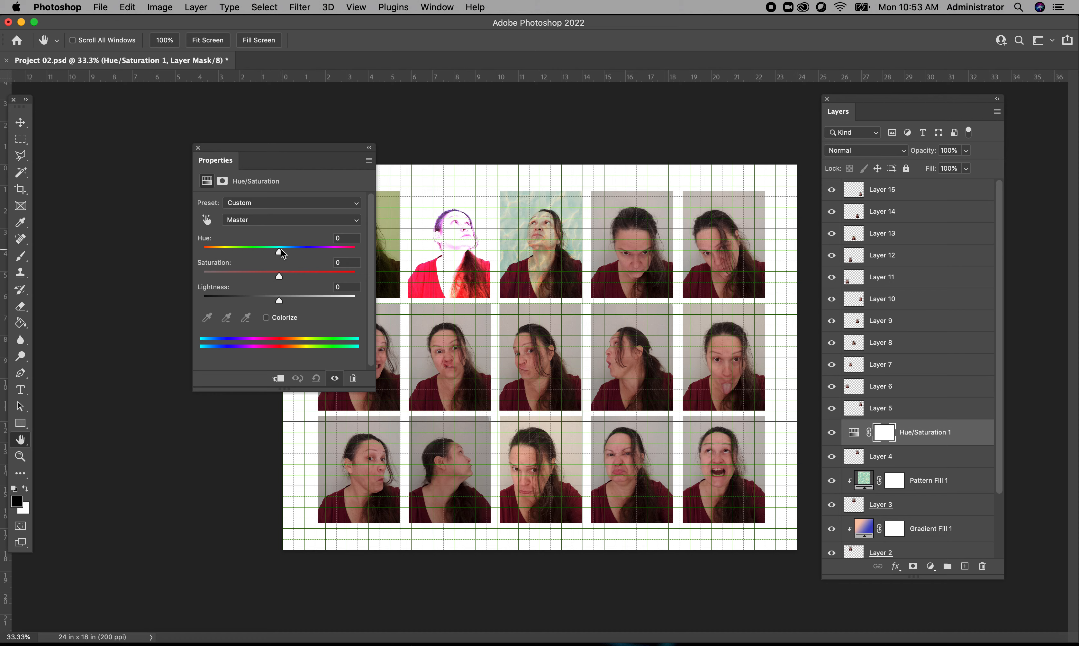
drag(280, 254, 274, 301)
Set the hue of the Reds range to +20 in the Hue/Saturation adjustment
click(293, 224)
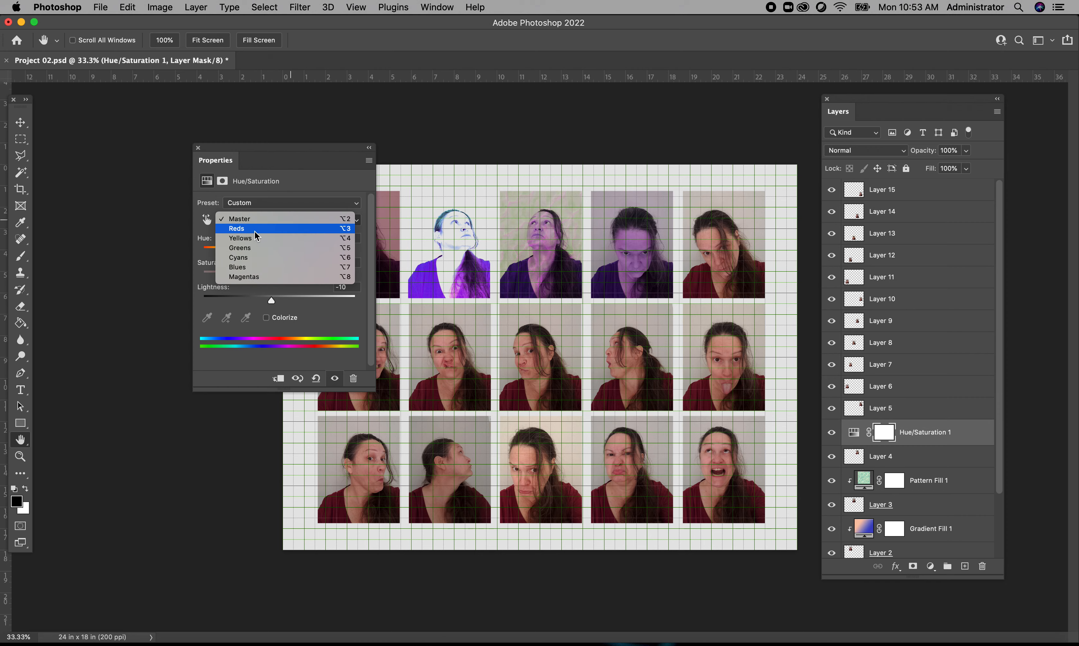
click(247, 232)
mouse_move(275, 259)
mouse_down()
mouse_move(302, 259)
mouse_move(248, 254)
mouse_move(295, 260)
mouse_up()
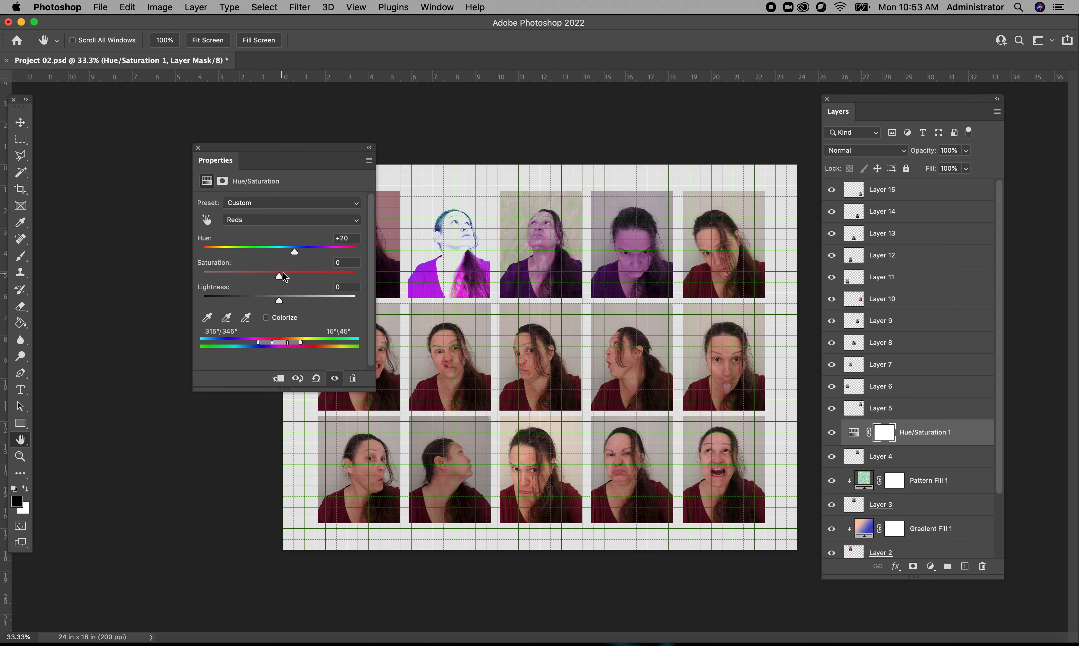
Set the hue of the Cyans range to -30 in the Hue/Saturation adjustment and close its settings
click(290, 220)
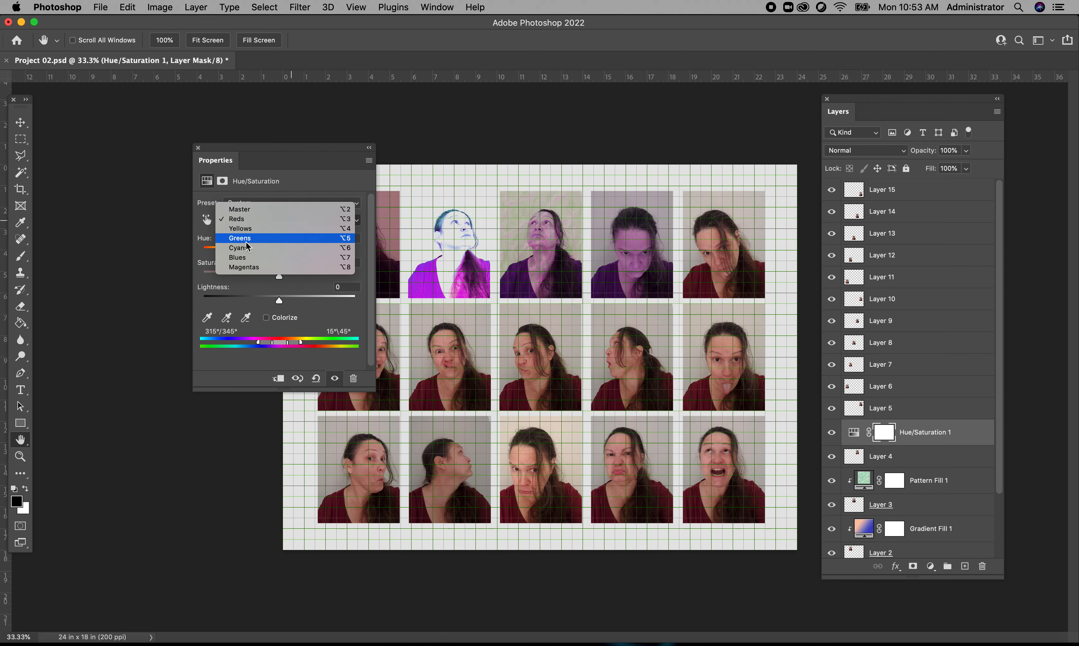
click(249, 248)
drag(277, 257, 257, 254)
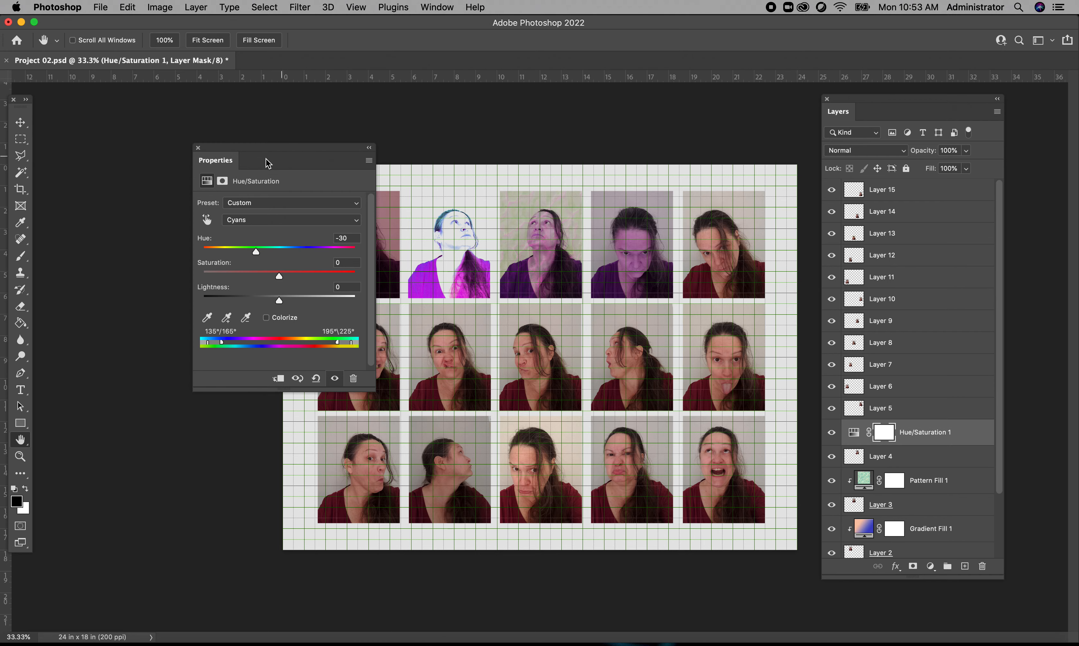
click(198, 148)
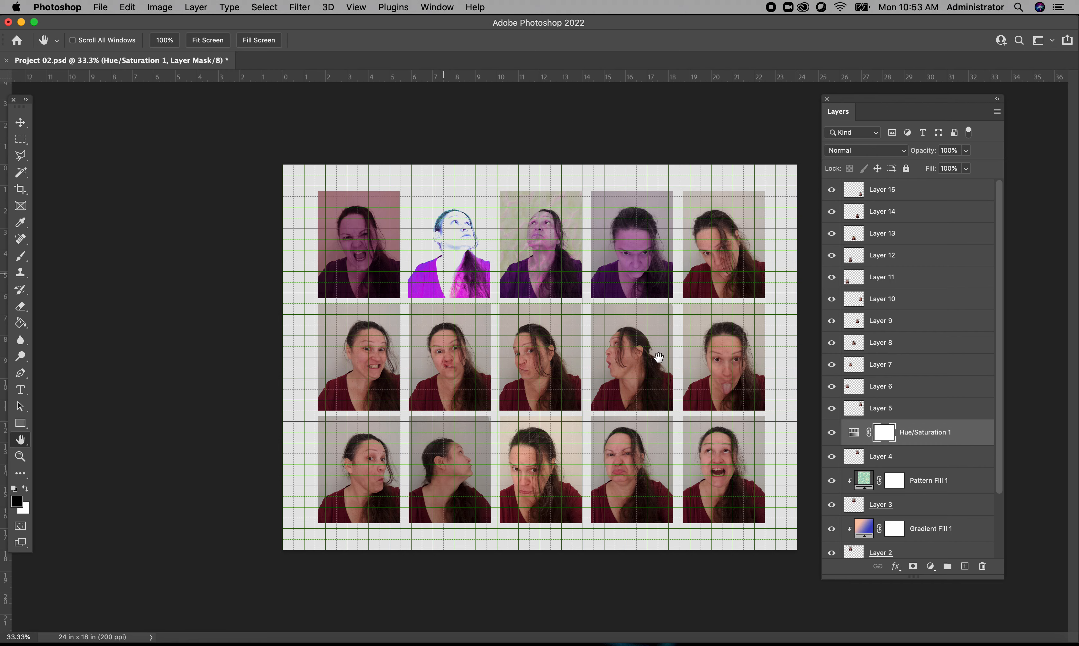
Clip the Hue/Saturation adjustment layer to Layer 4 with a clipping mask
right_click(921, 431)
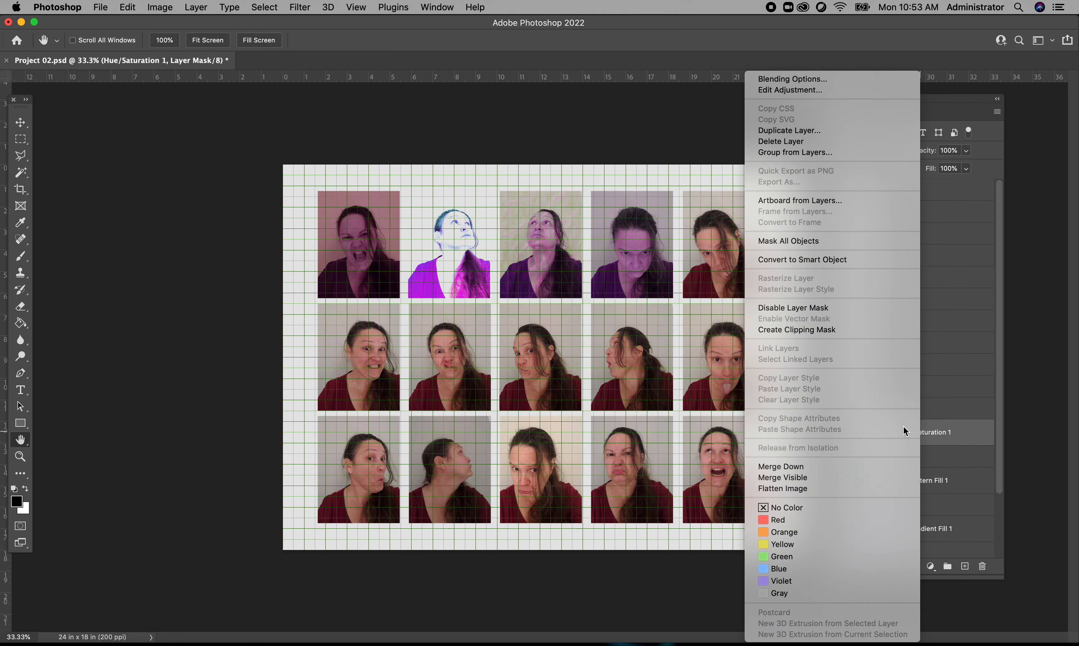
click(822, 332)
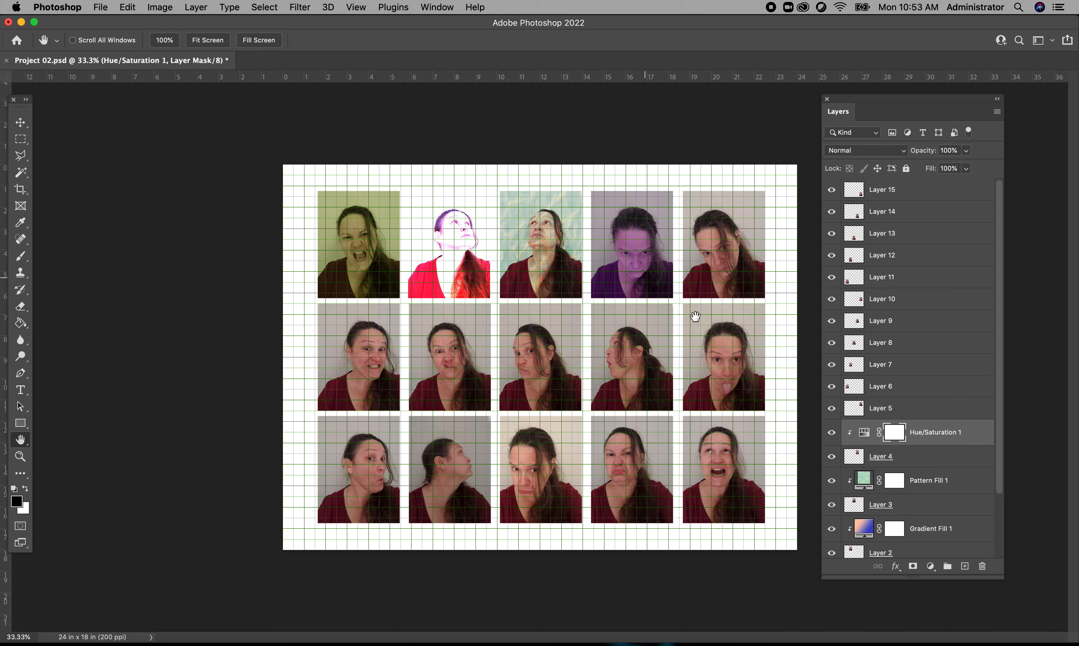
Reopen the Hue/Saturation adjustment's settings, move them off the first portrait, and set the master hue to -37
click(864, 434)
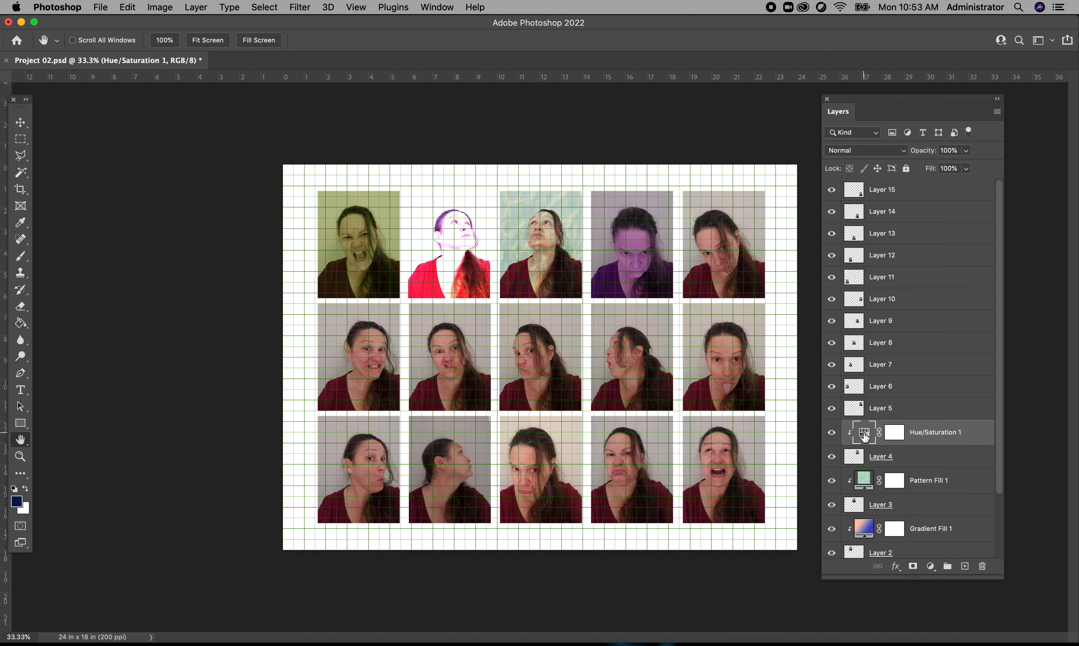
double_click(864, 435)
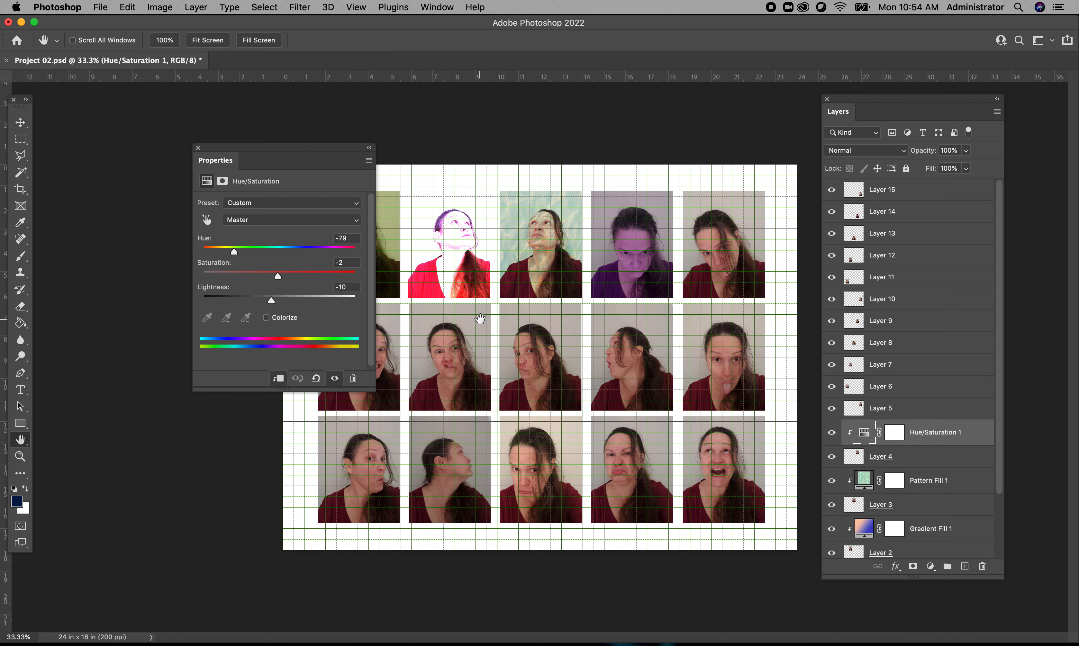
drag(289, 153, 375, 190)
drag(317, 288, 338, 300)
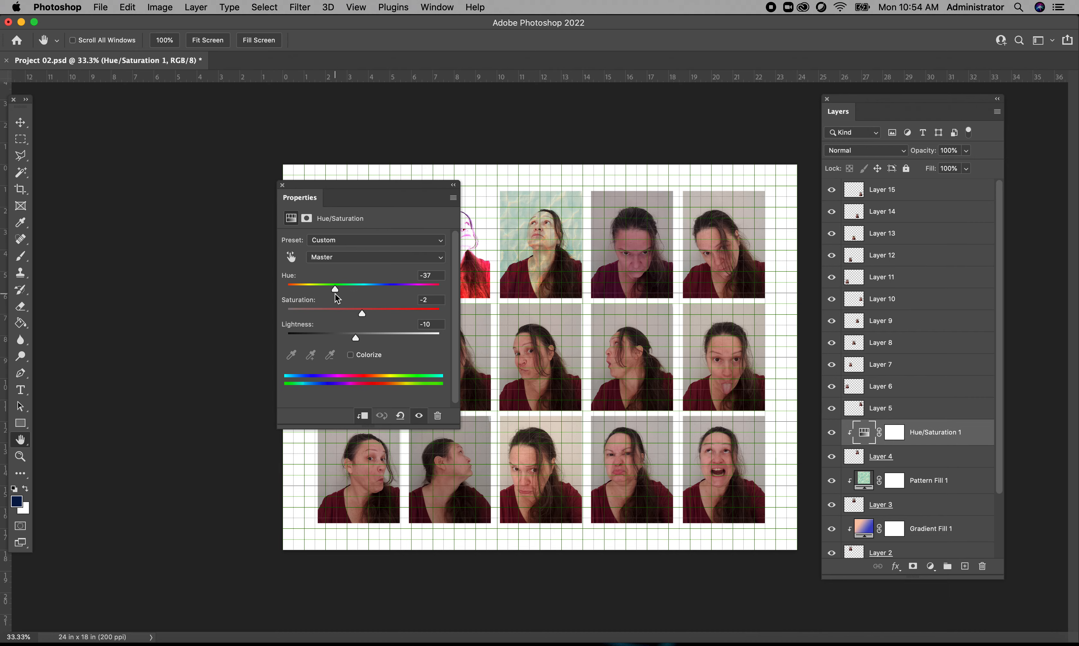
Try the Sepia, Cyanotype and Increase Saturation presets on the Hue/Saturation adjustment
click(358, 241)
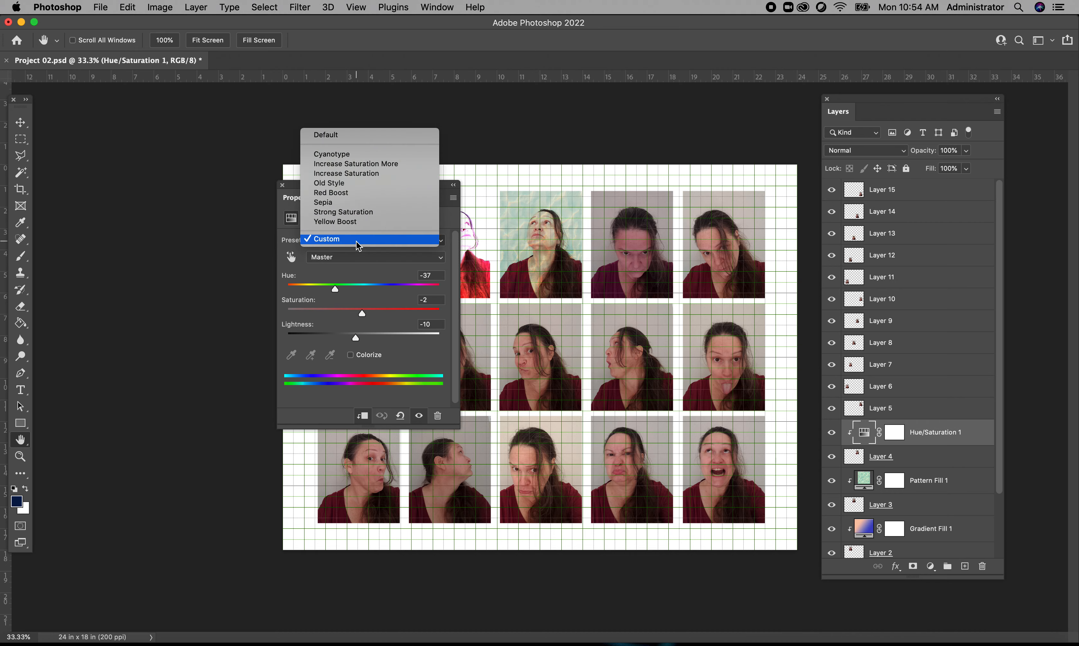
click(335, 202)
click(388, 239)
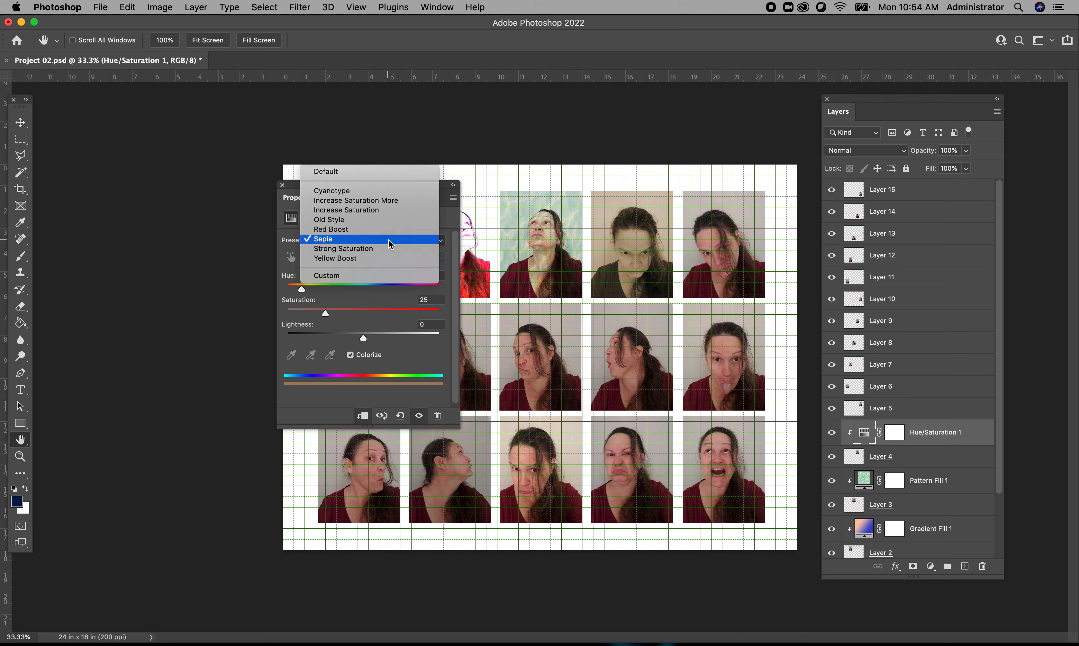
click(353, 191)
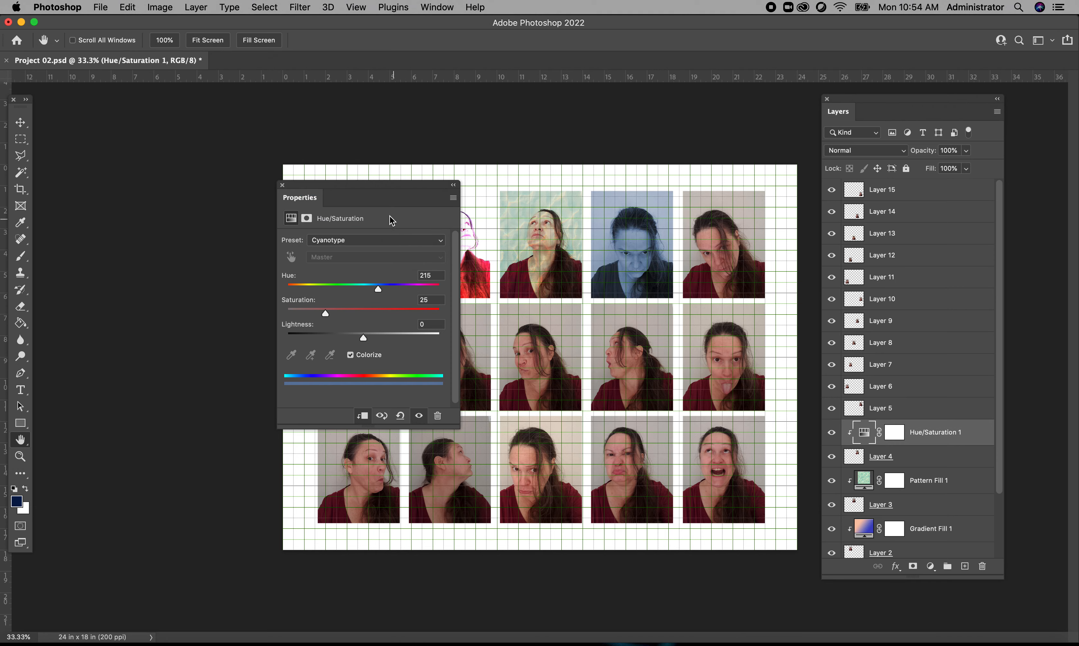
click(380, 238)
click(357, 258)
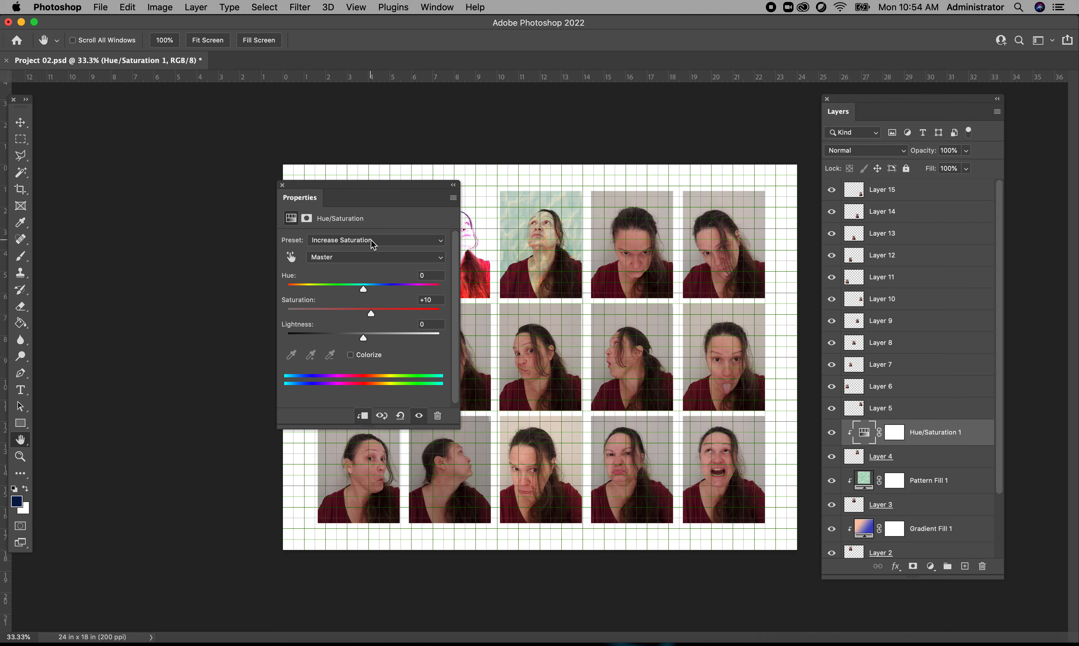
Apply the Red Boost preset to the Hue/Saturation adjustment, set the master saturation to +48, and close the settings
click(371, 239)
click(349, 258)
drag(378, 314, 399, 314)
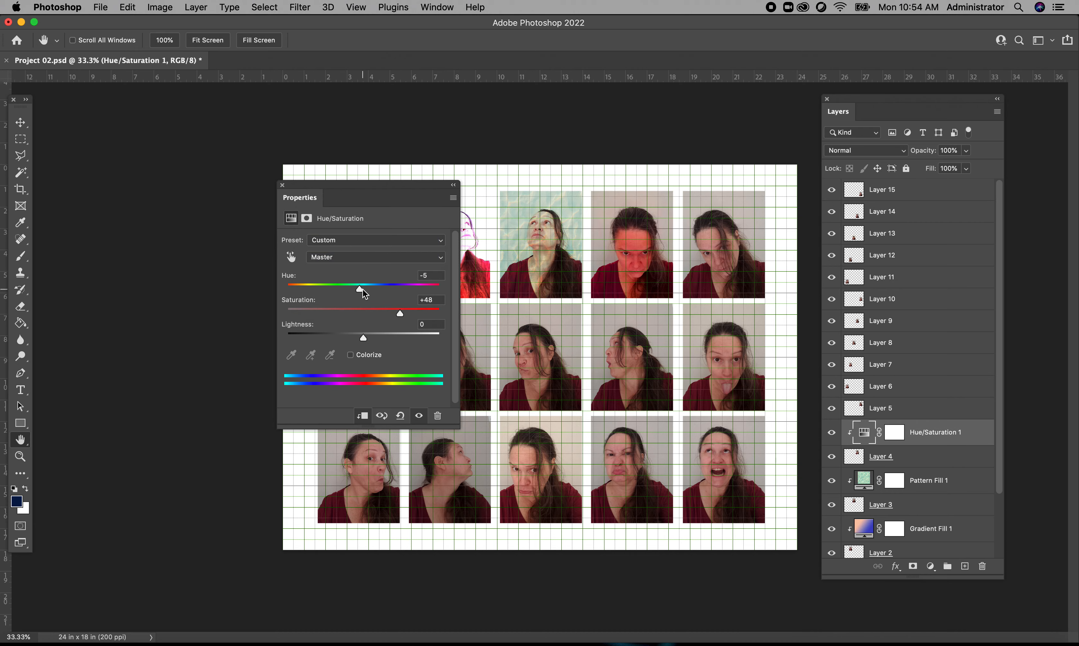
click(283, 185)
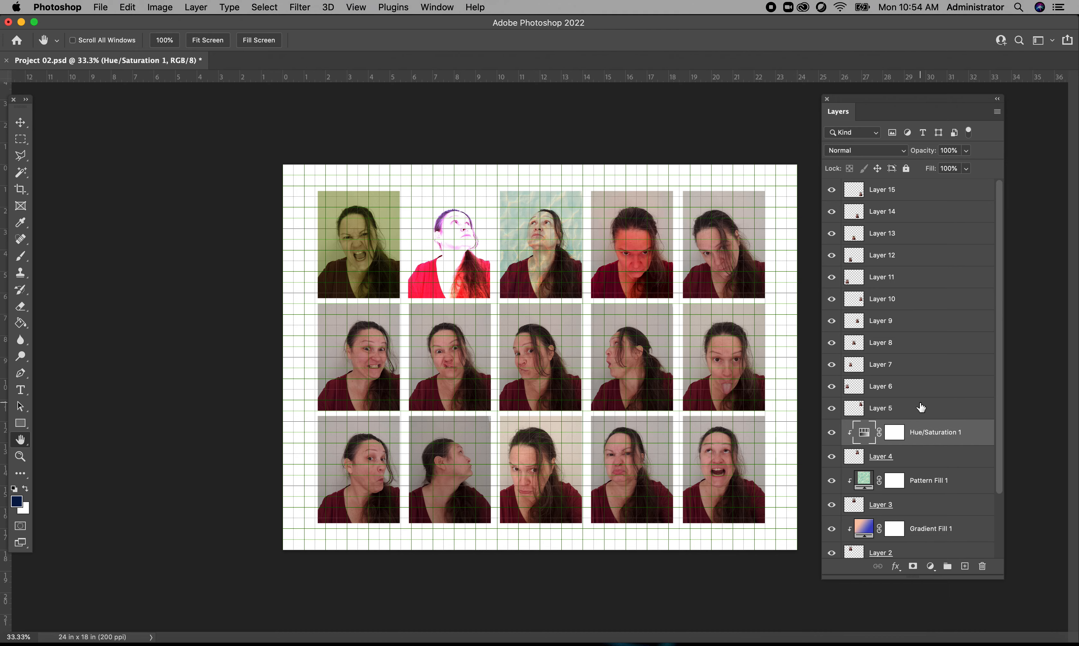
Add a Black & White adjustment layer directly above Layer 5 and clip it to that layer
click(921, 409)
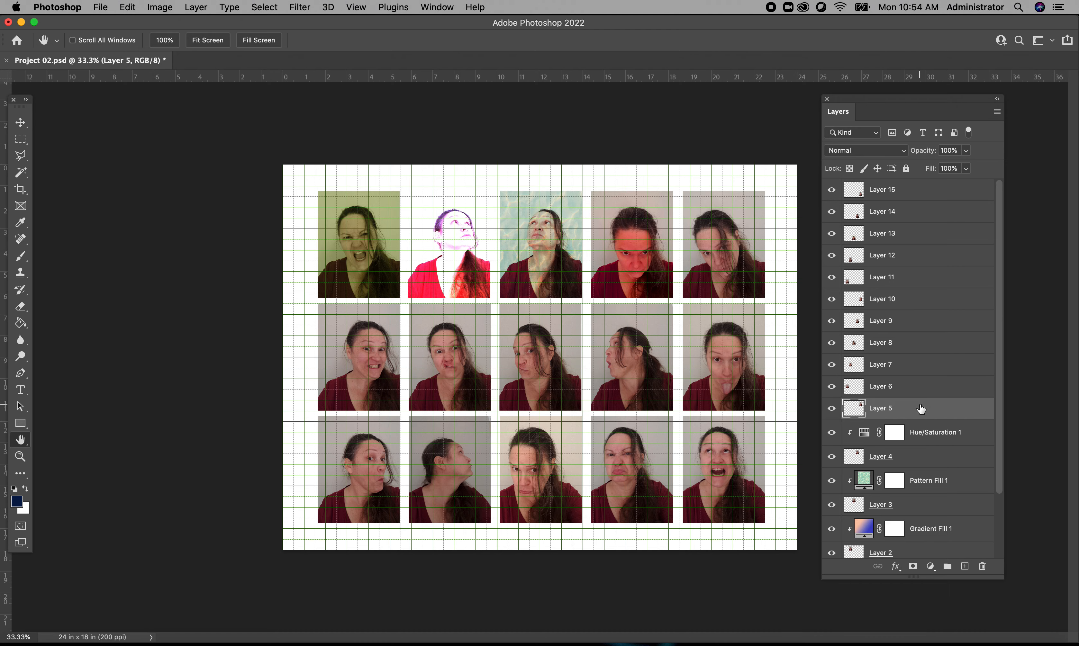
click(930, 566)
mouse_move(975, 635)
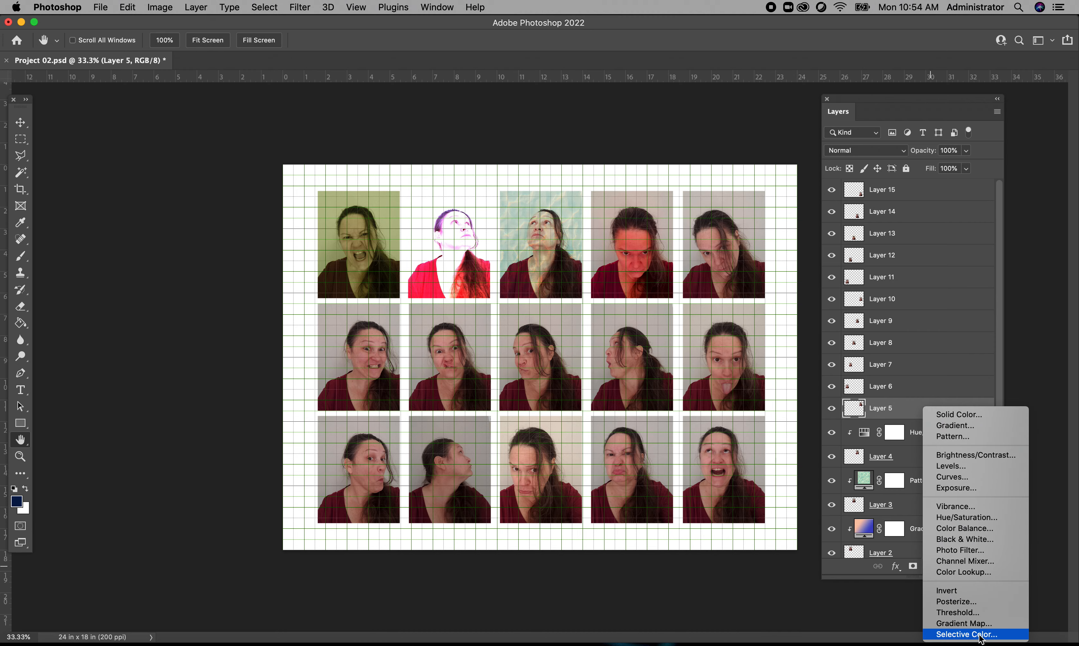
click(985, 541)
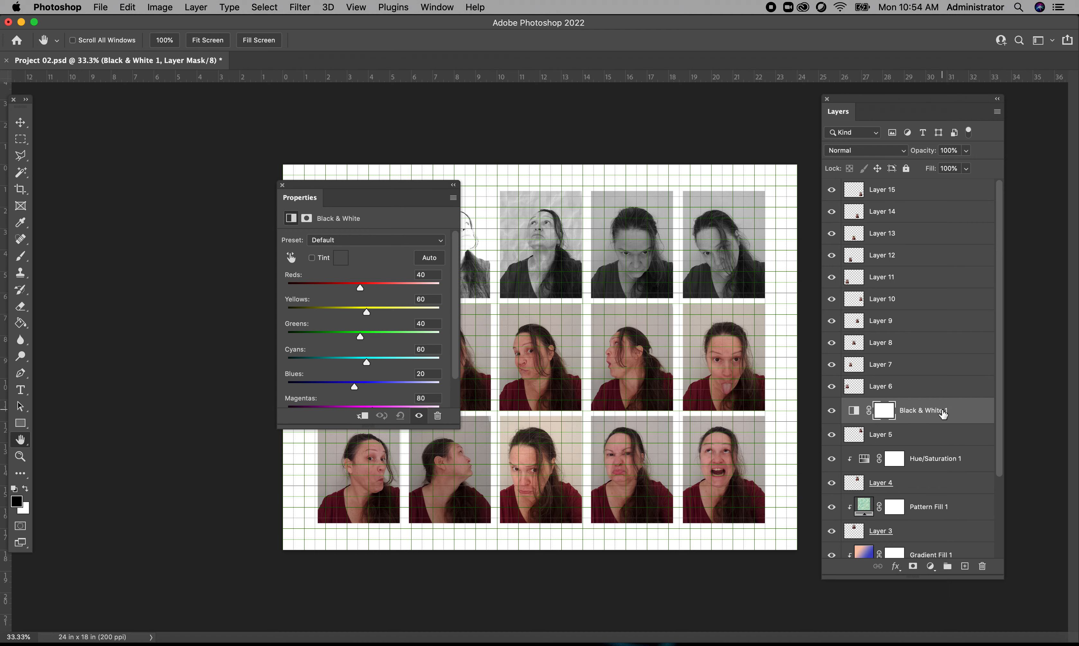
right_click(943, 415)
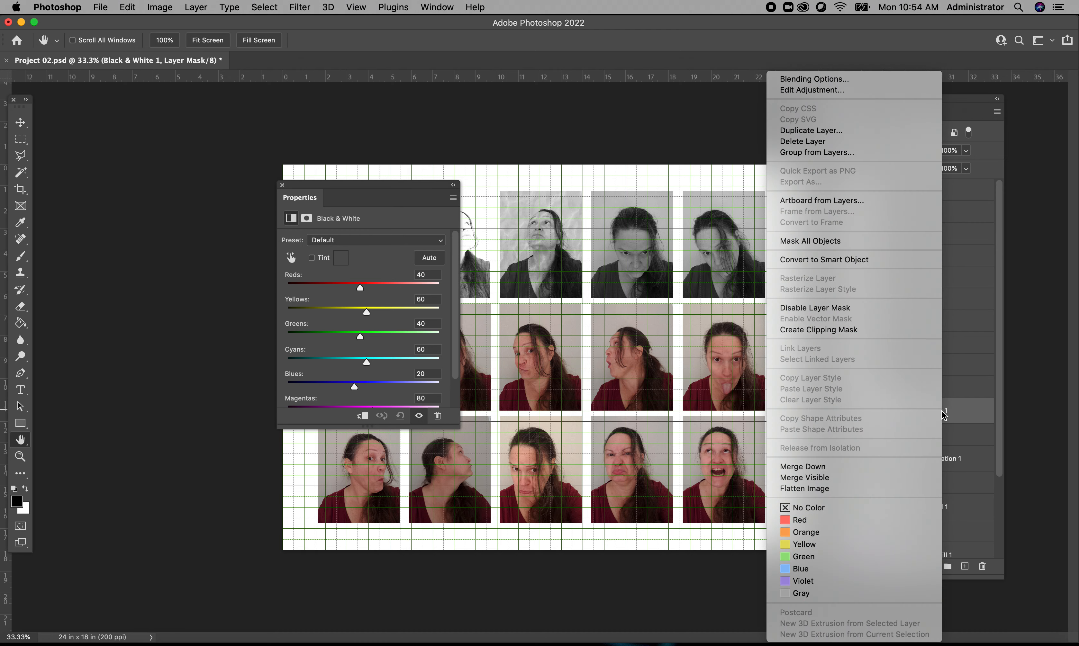
click(825, 331)
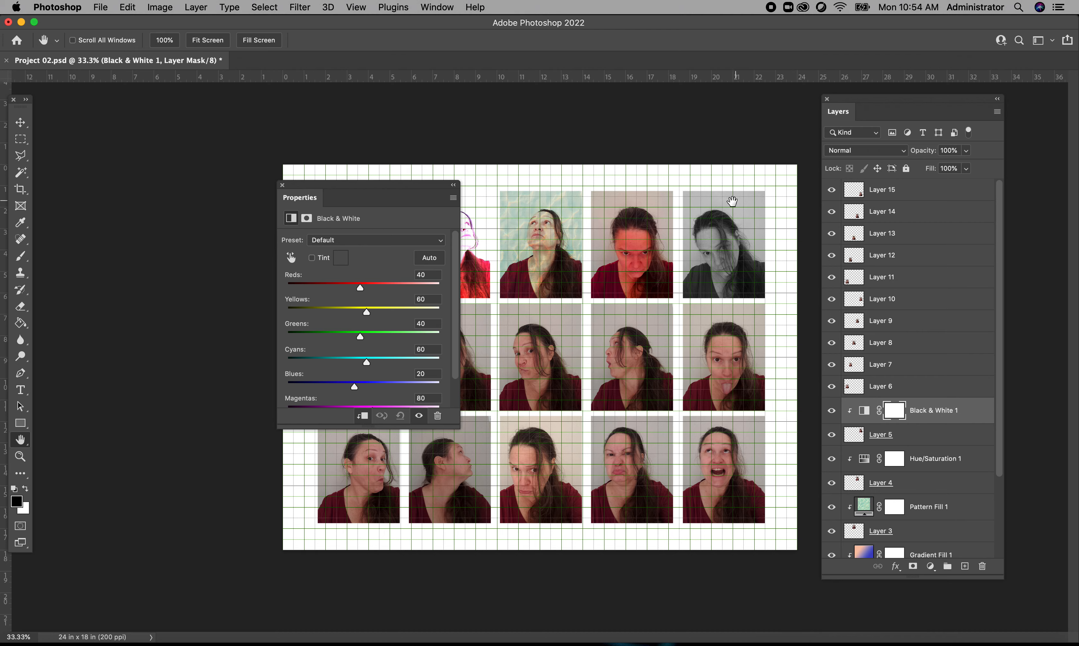
Set the Black & White mix to Reds 96, Yellows -42, Greens 130, Cyans -26, Blues 16 and Magentas -15
drag(360, 288, 390, 346)
drag(367, 363, 353, 388)
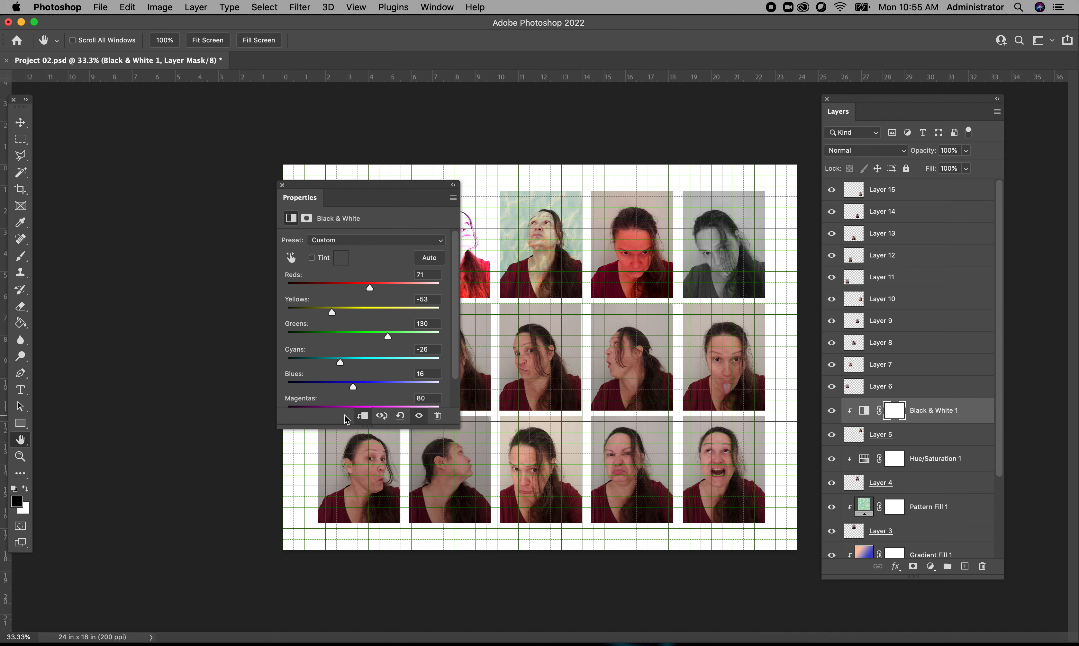
drag(360, 428, 359, 483)
drag(372, 410, 346, 419)
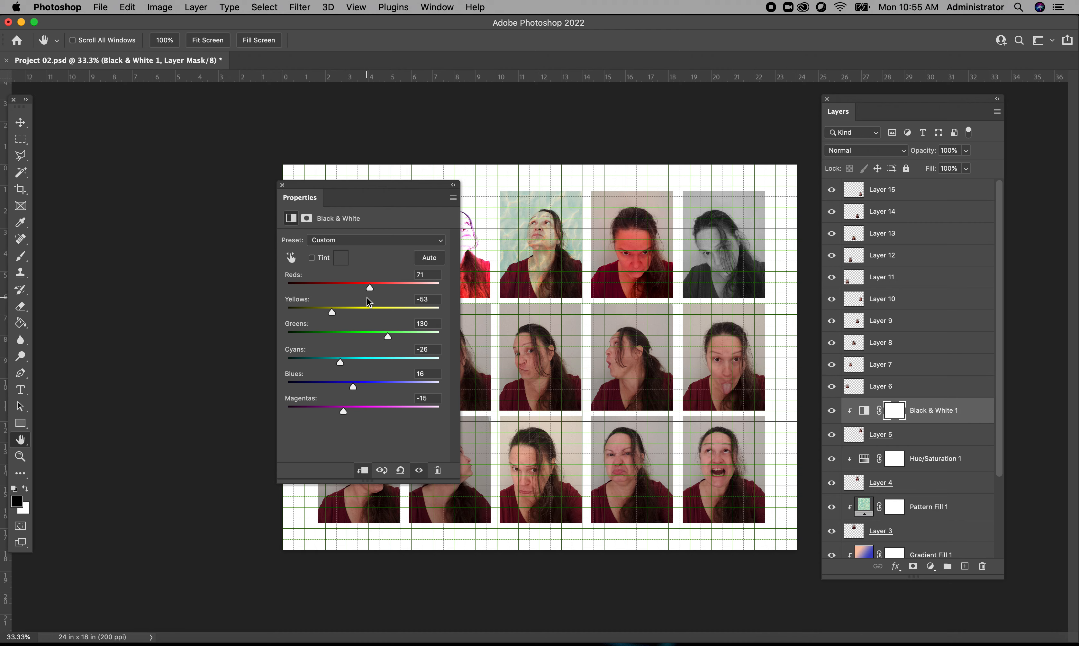
drag(372, 293, 386, 296)
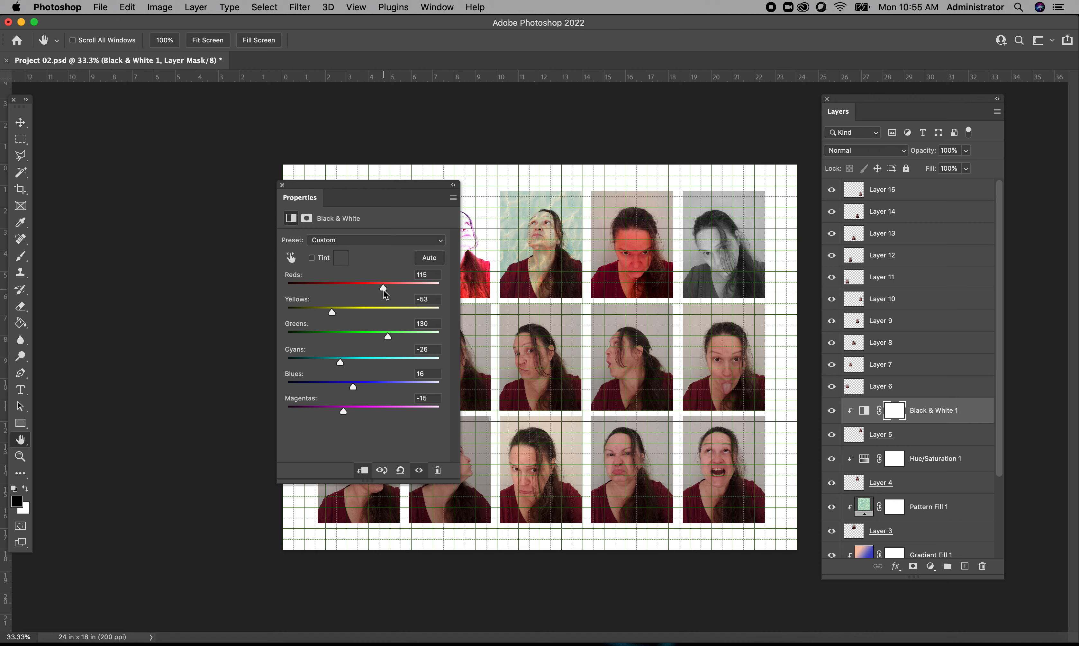
drag(385, 295, 335, 313)
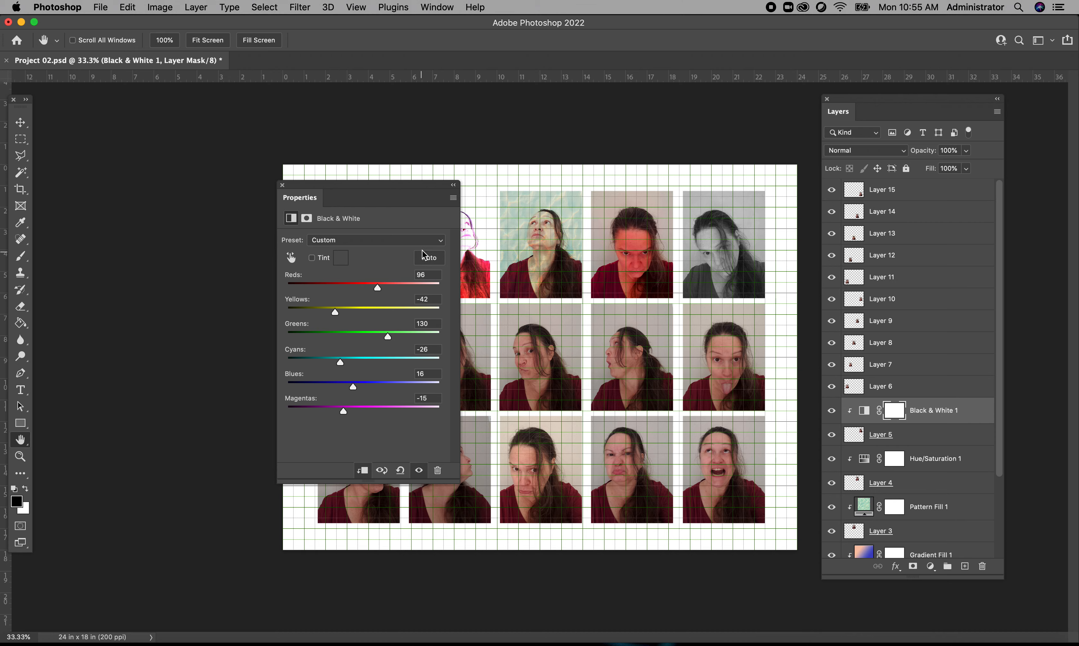
Apply the Infrared preset to the Black & White adjustment, then reopen its settings briefly and close them
click(443, 242)
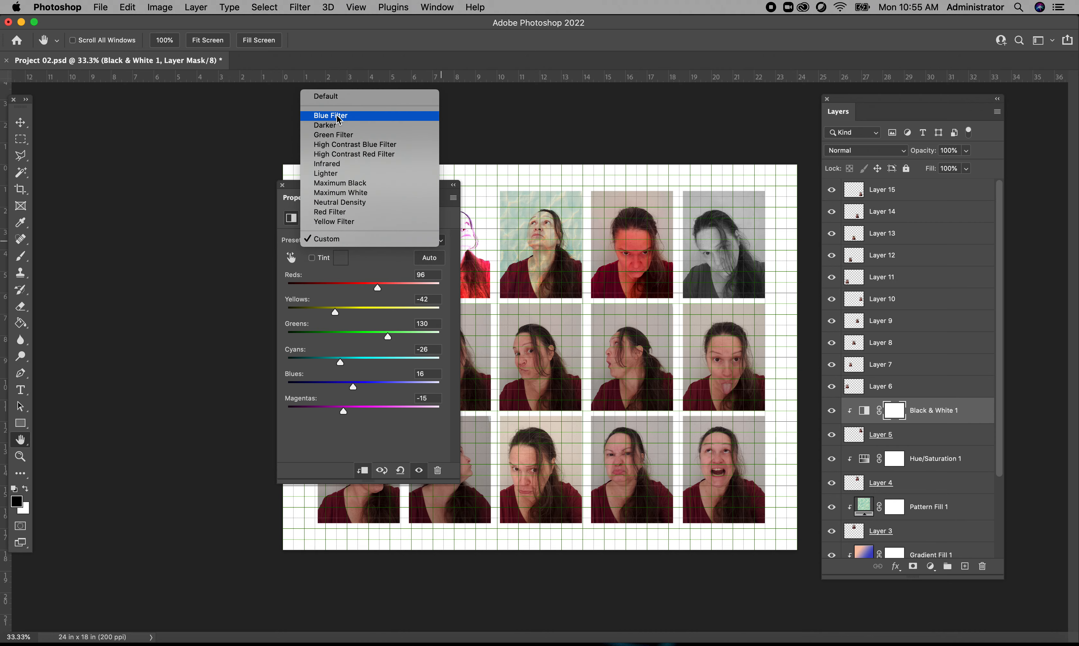
click(335, 166)
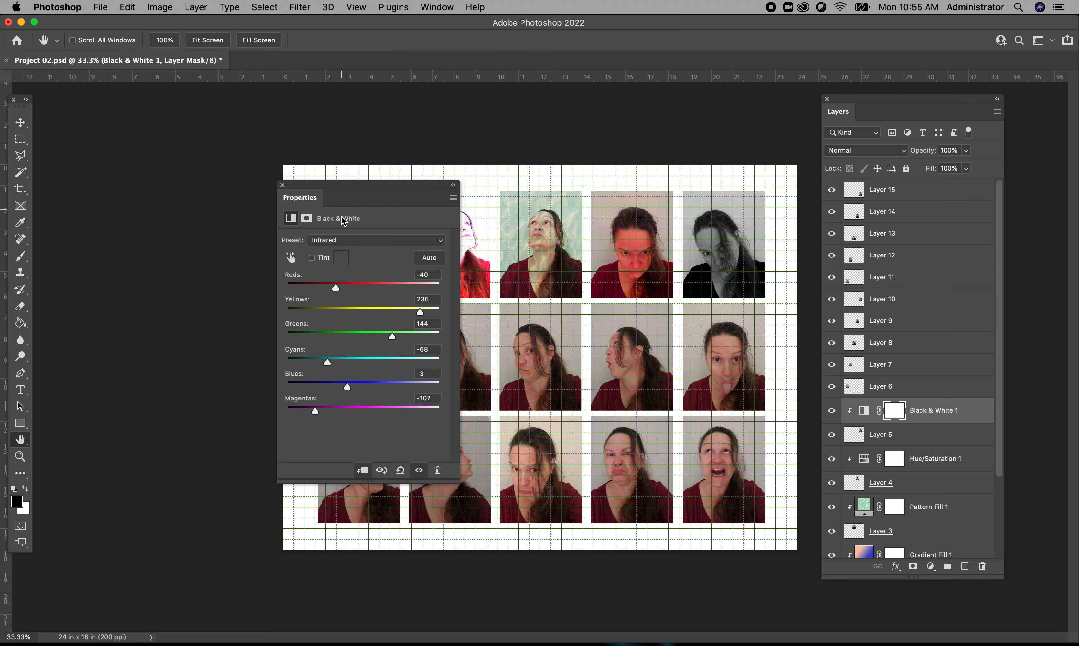
click(282, 185)
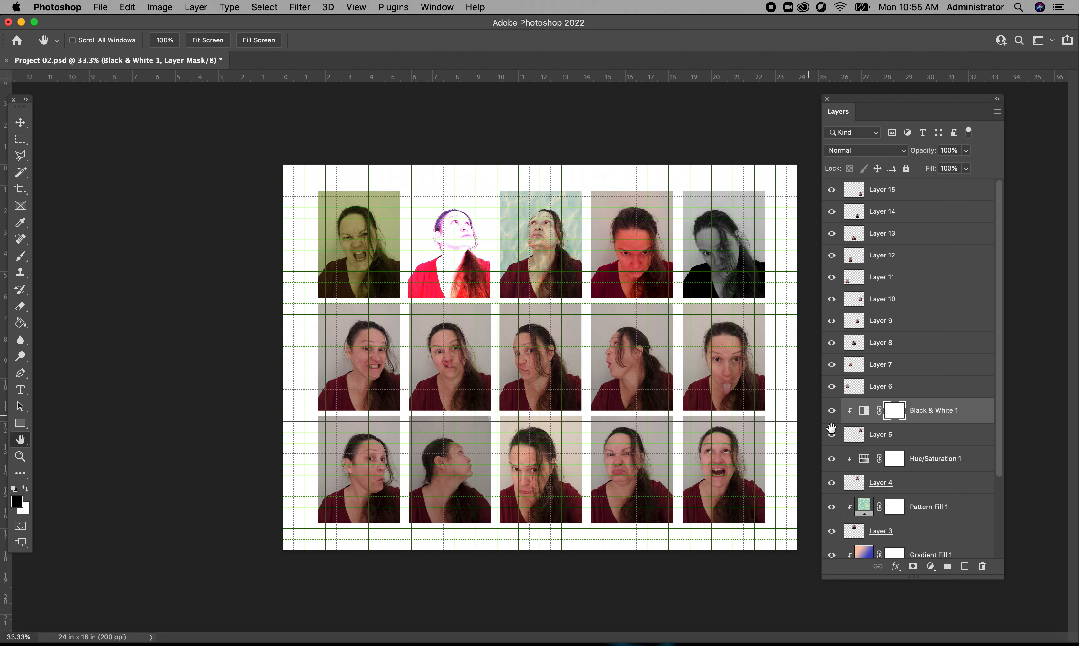
double_click(864, 411)
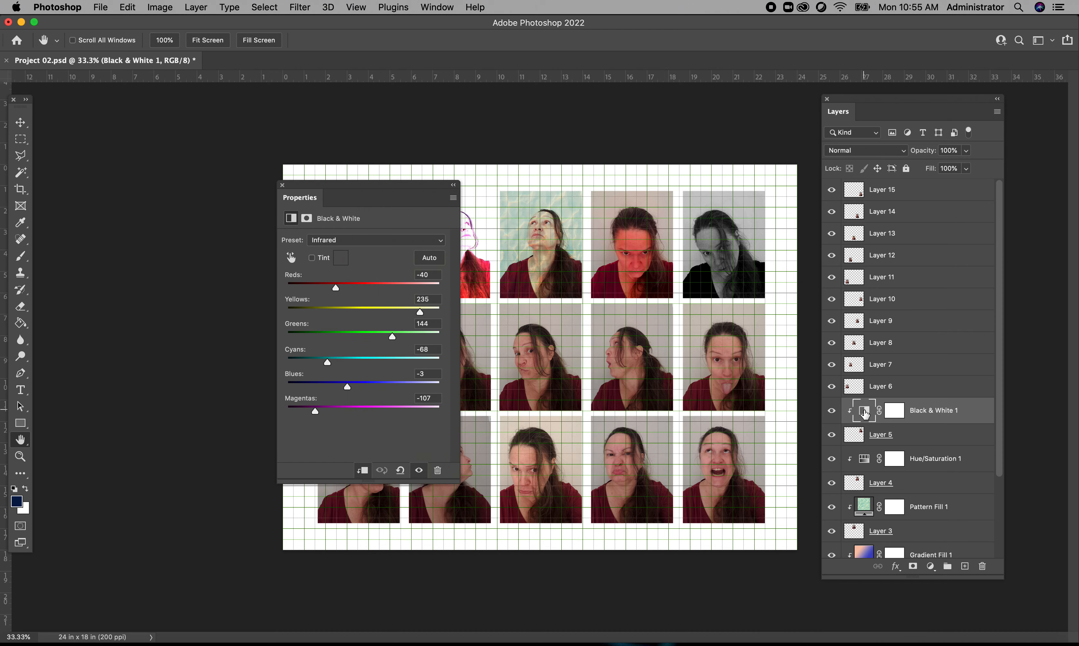
click(282, 185)
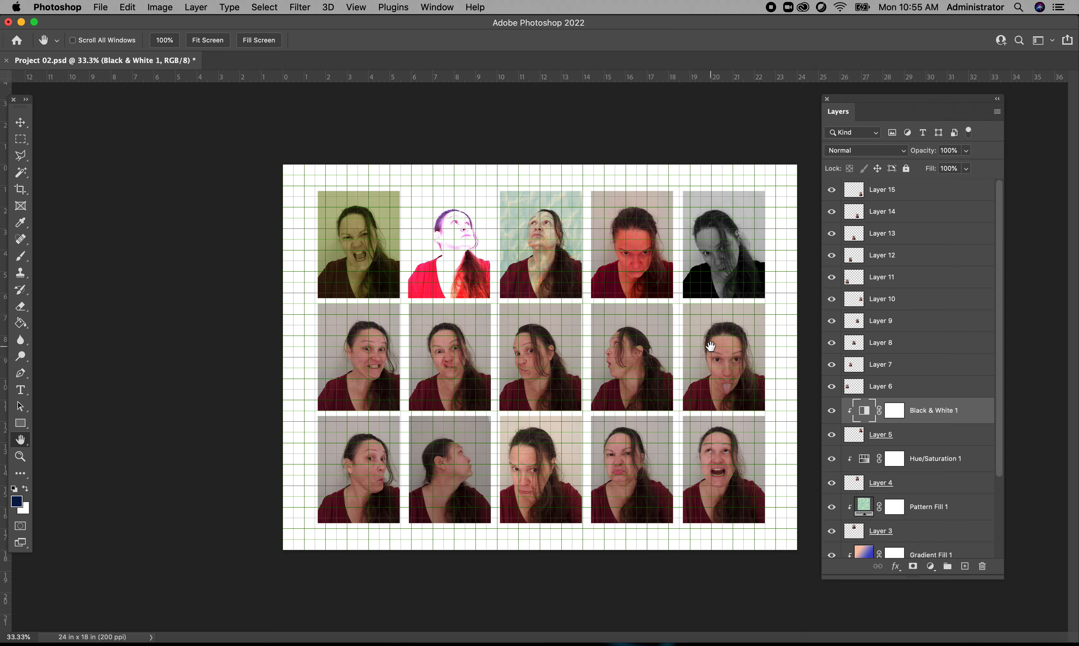
Add a Posterize adjustment layer directly above Layer 6 and clip it to that layer
click(932, 393)
click(931, 566)
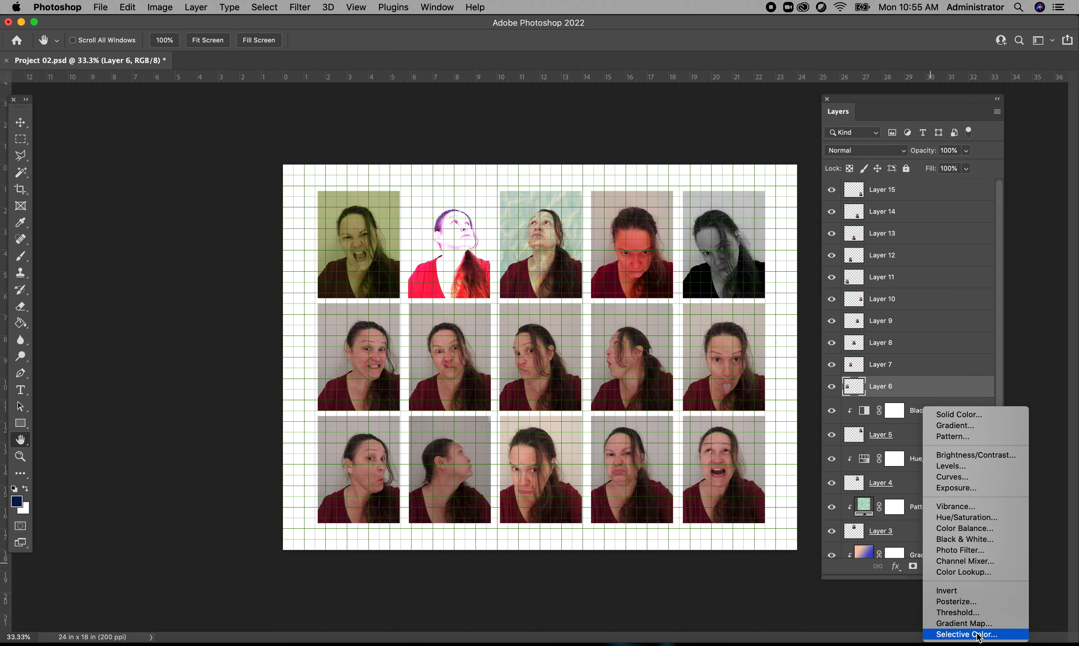
click(968, 605)
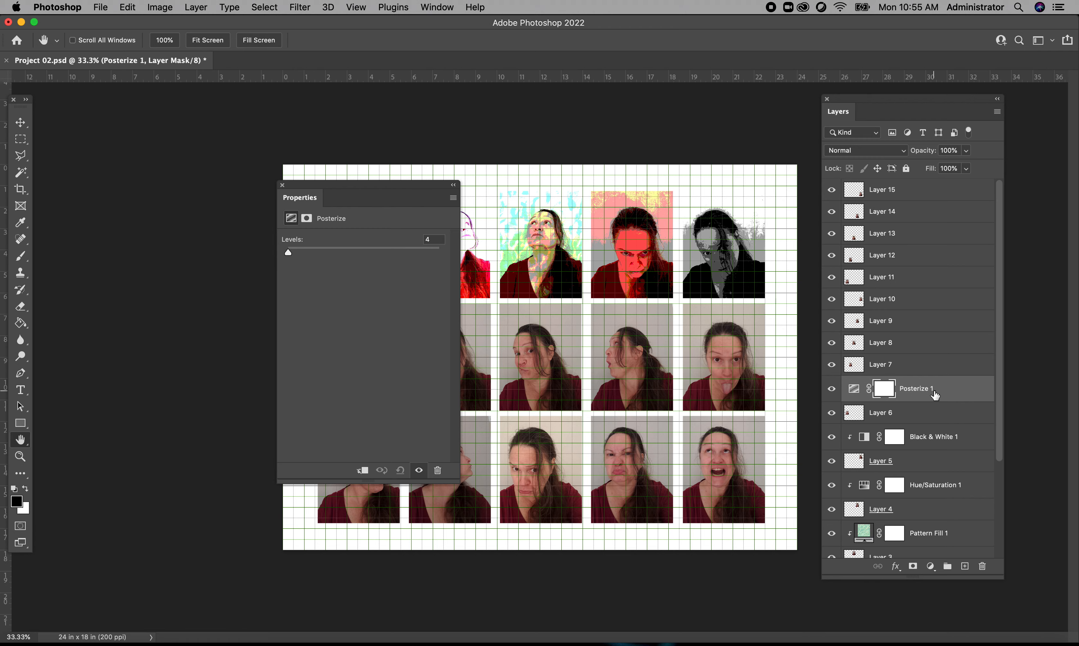
right_click(932, 396)
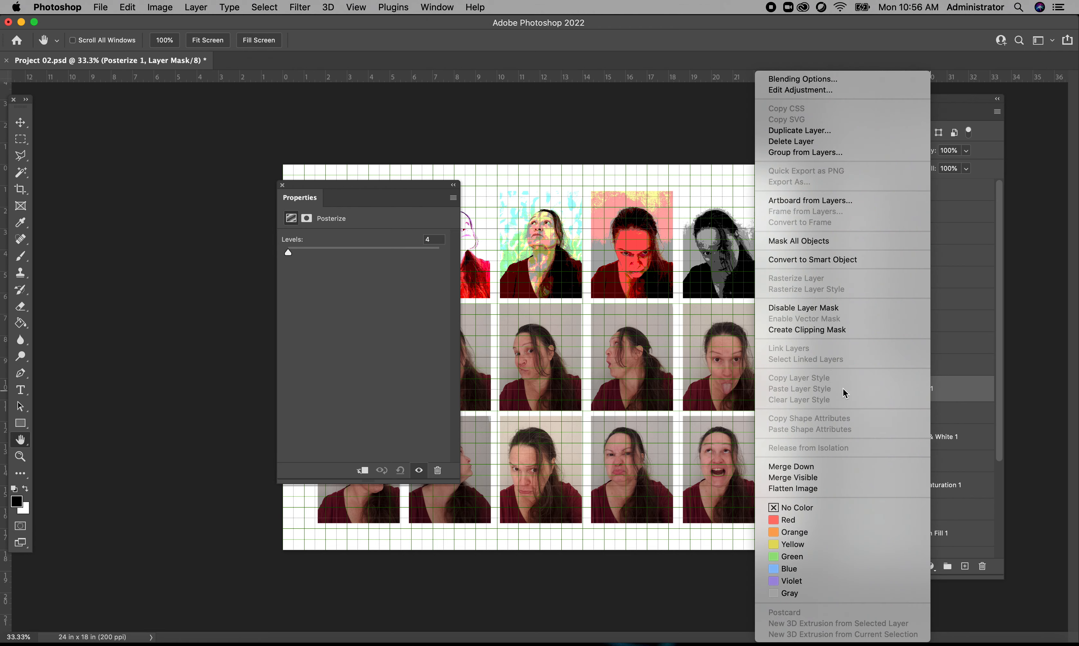
click(816, 331)
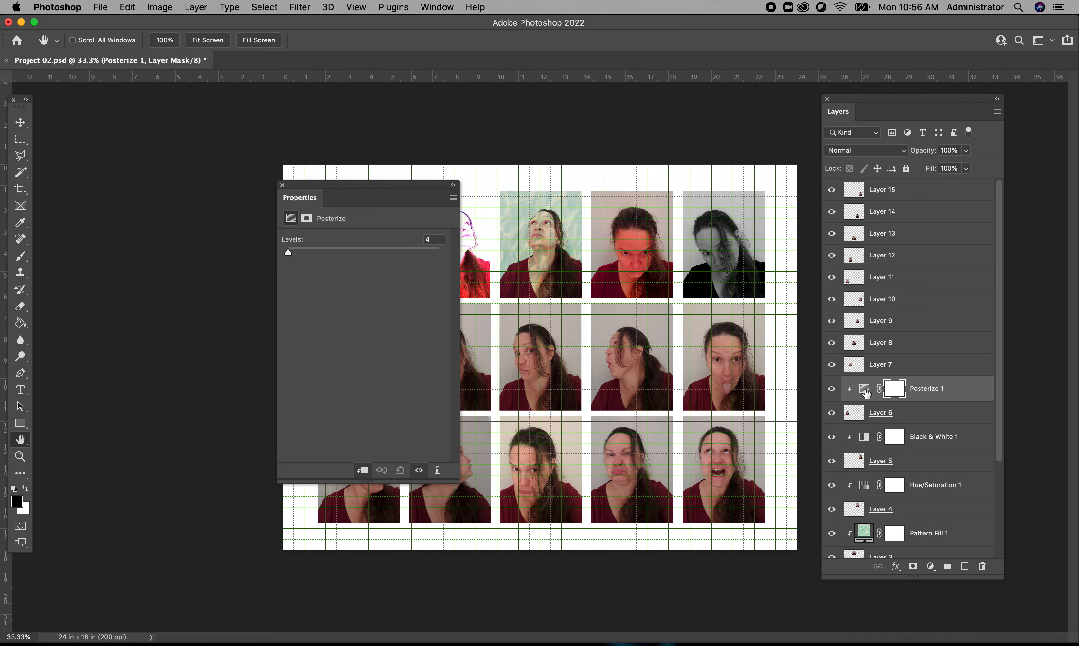
Move the Posterize settings clear of the Layer 6 portrait and set the levels to 13
click(865, 391)
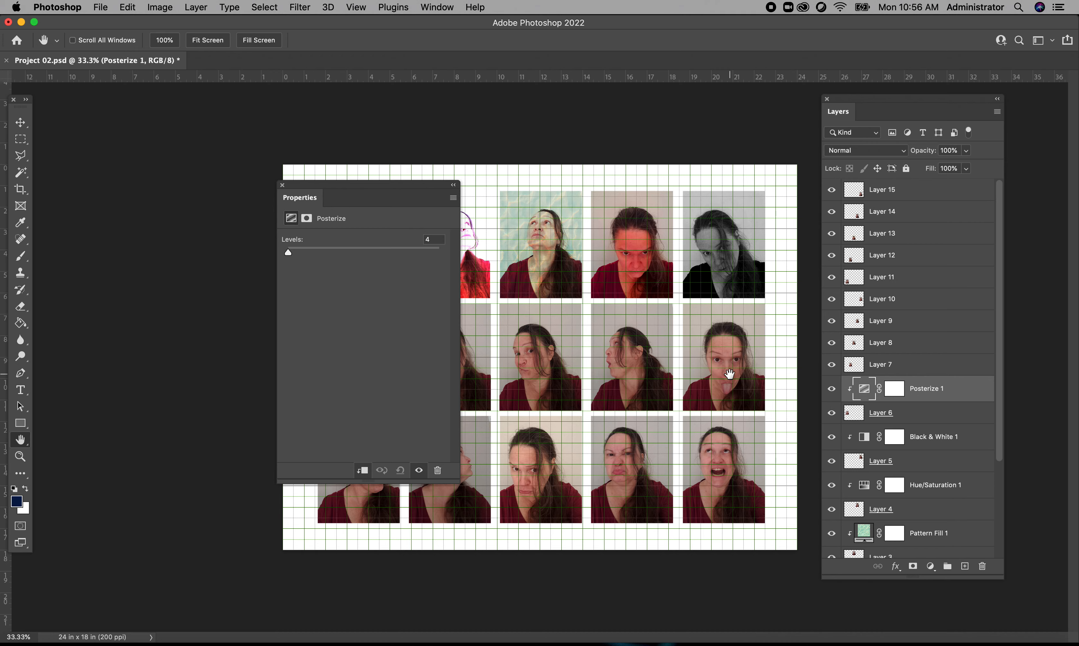
drag(394, 183, 530, 184)
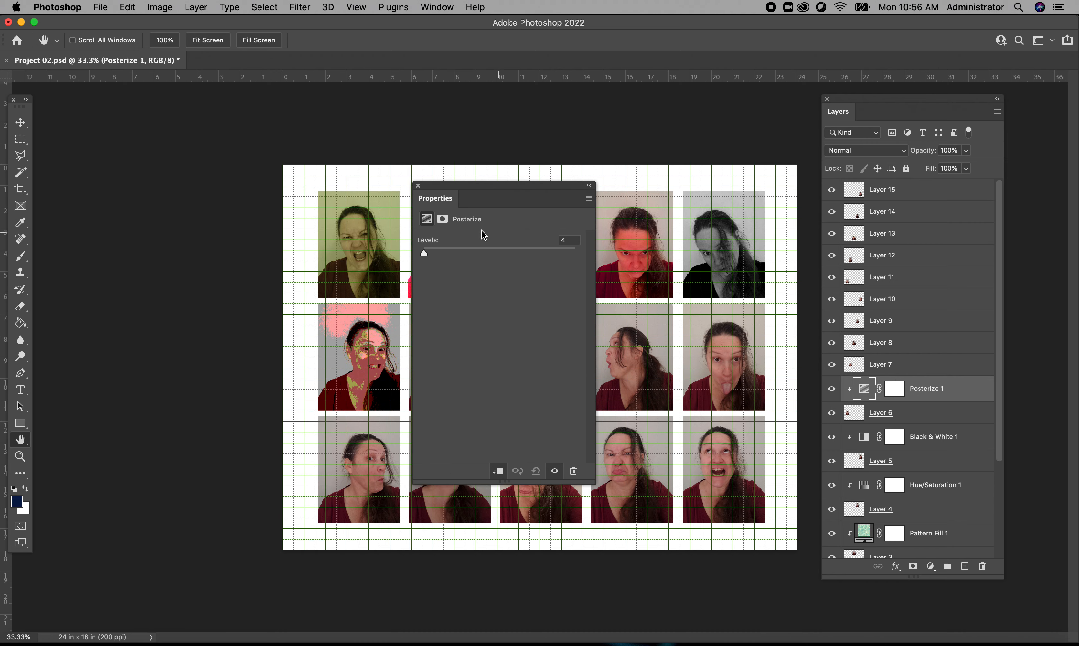
mouse_move(424, 251)
mouse_down()
mouse_move(510, 258)
mouse_move(429, 254)
mouse_up()
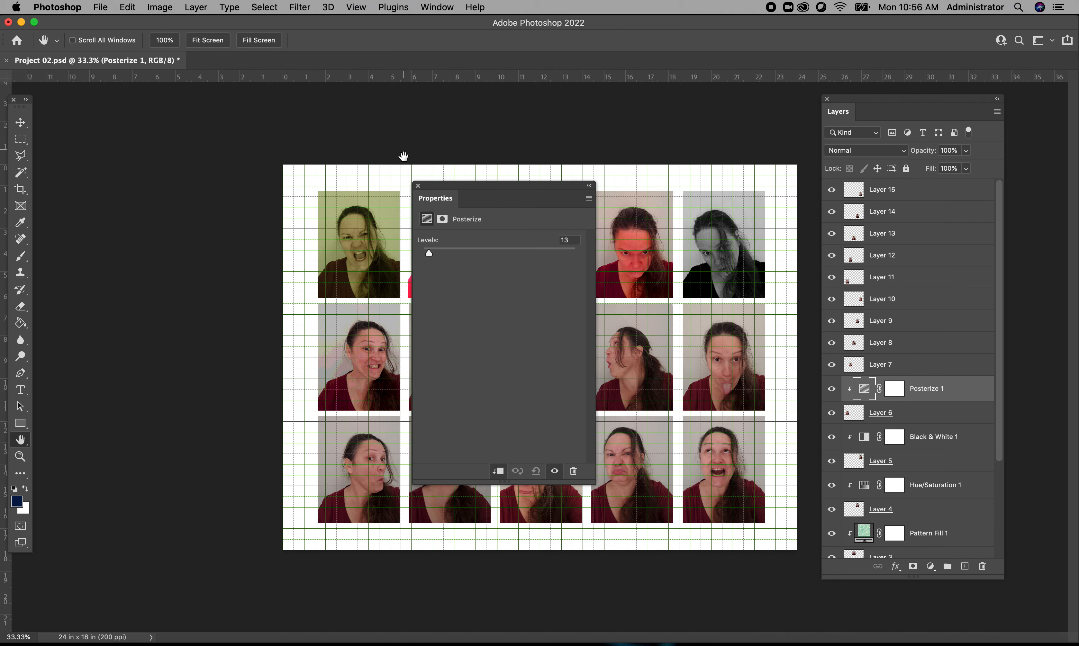
Close the Posterize settings and delete the Posterize adjustment layer above Layer 6
click(418, 186)
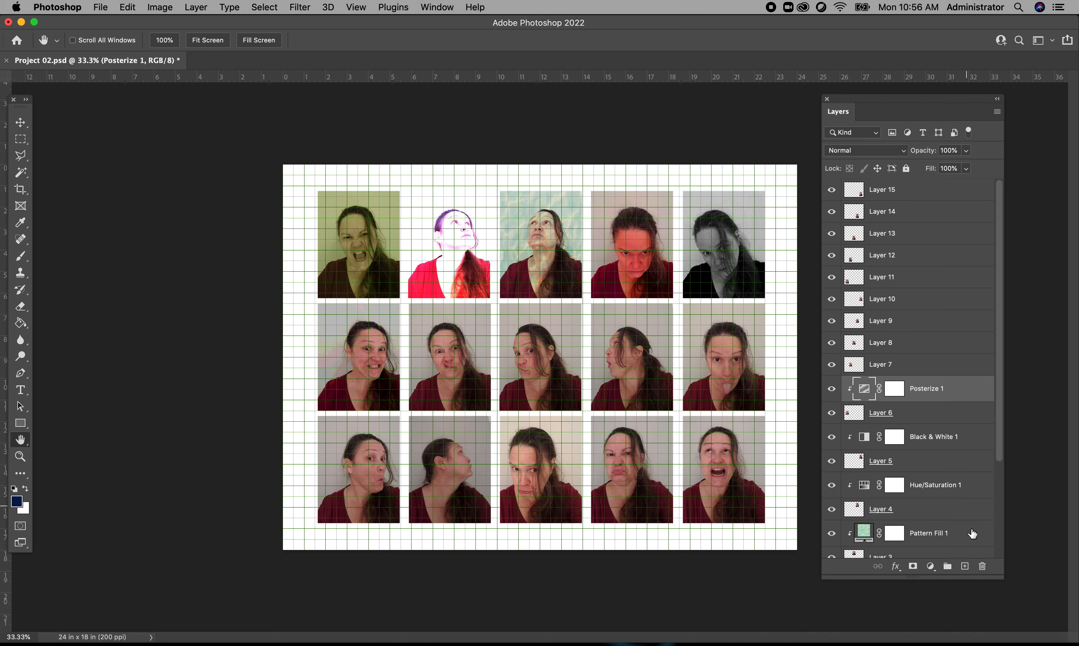
click(981, 568)
click(633, 227)
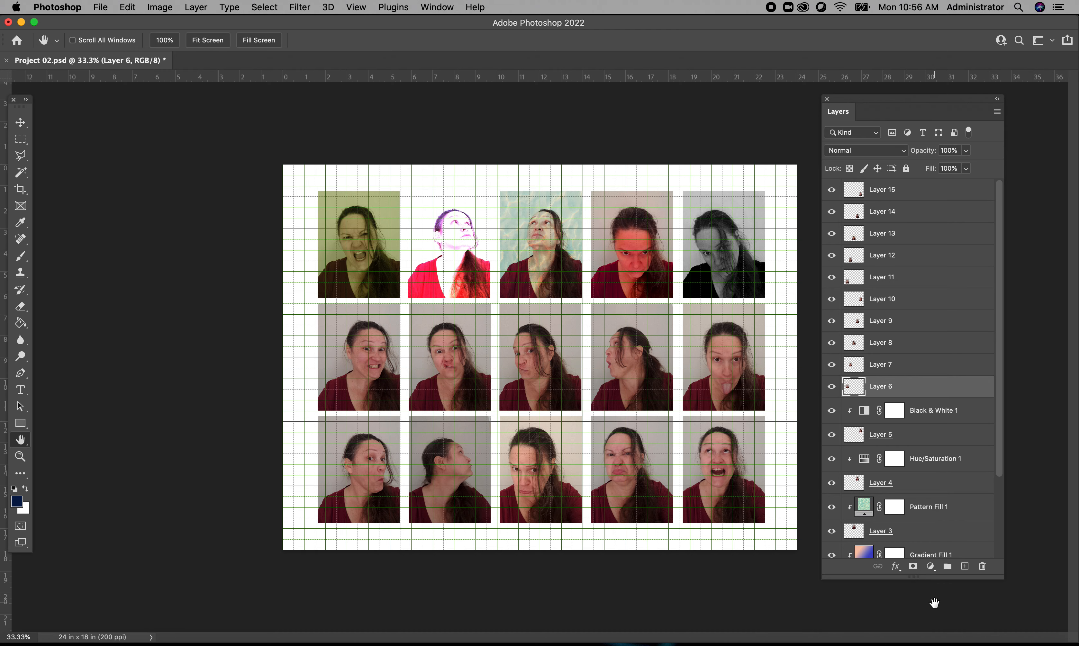
Add a Drop Shadow effect to Layer 6 and move its settings clear of that layer's portrait
click(899, 570)
mouse_move(935, 635)
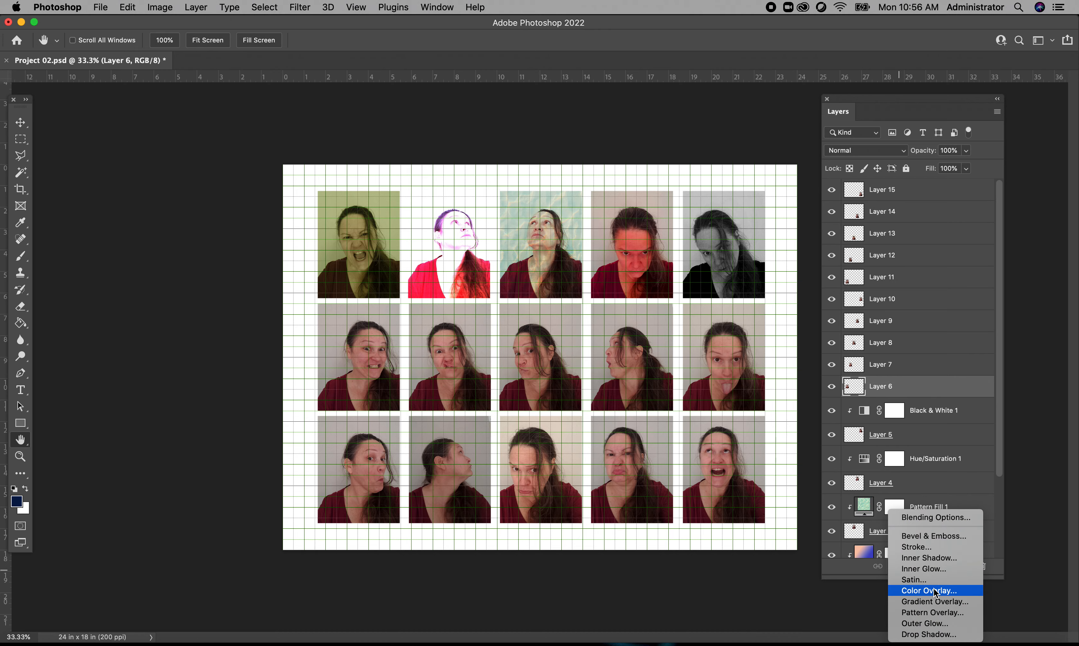
click(935, 636)
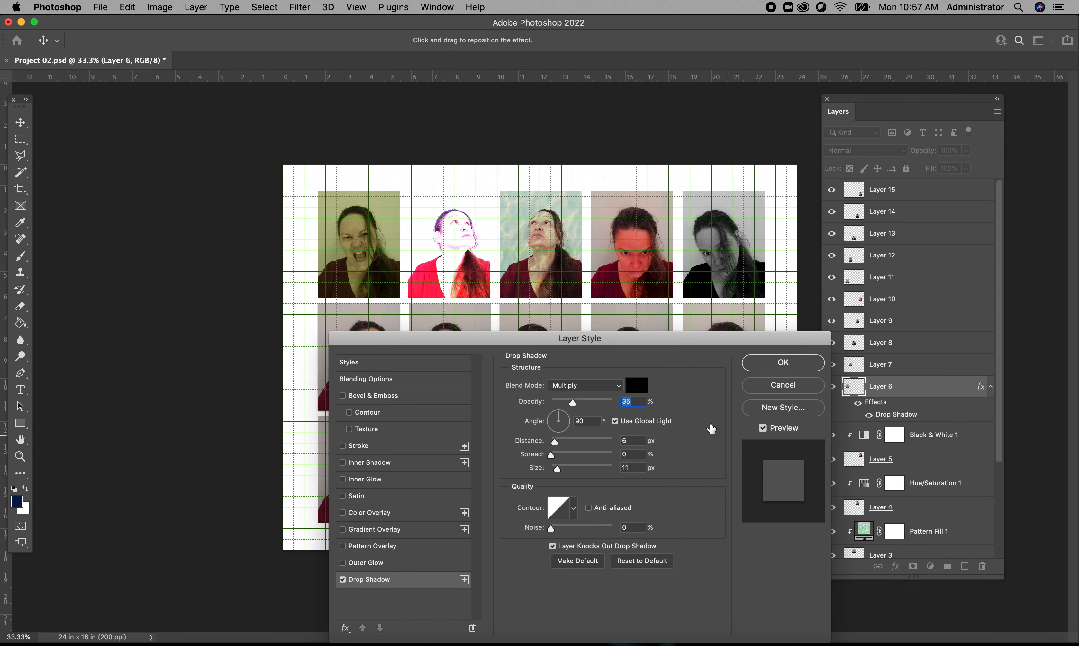
drag(654, 340, 504, 122)
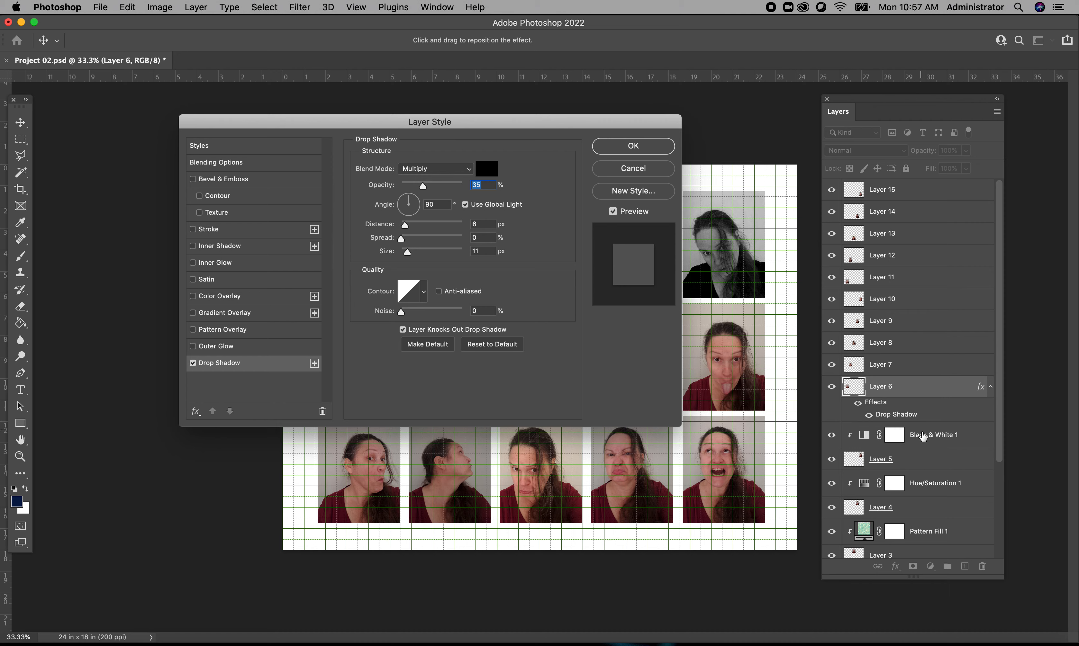
drag(490, 122, 689, 148)
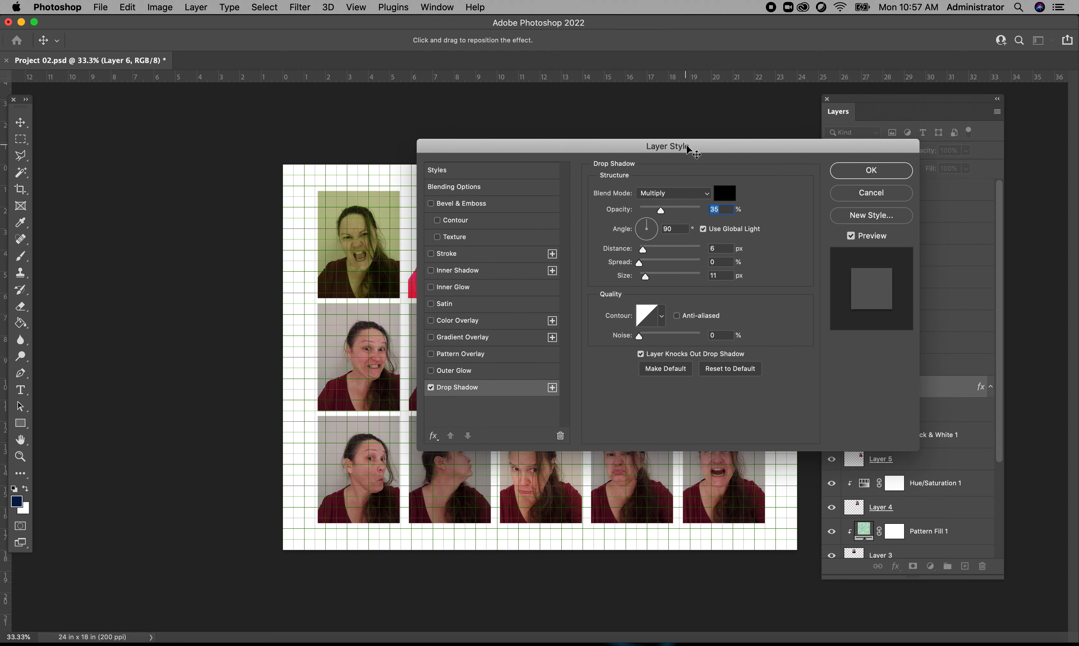
Set Layer 6's drop shadow to 57% opacity, 32° angle, 26 px distance, 54% spread and 32 px size
mouse_move(644, 251)
mouse_down()
mouse_move(672, 253)
mouse_move(652, 264)
mouse_up()
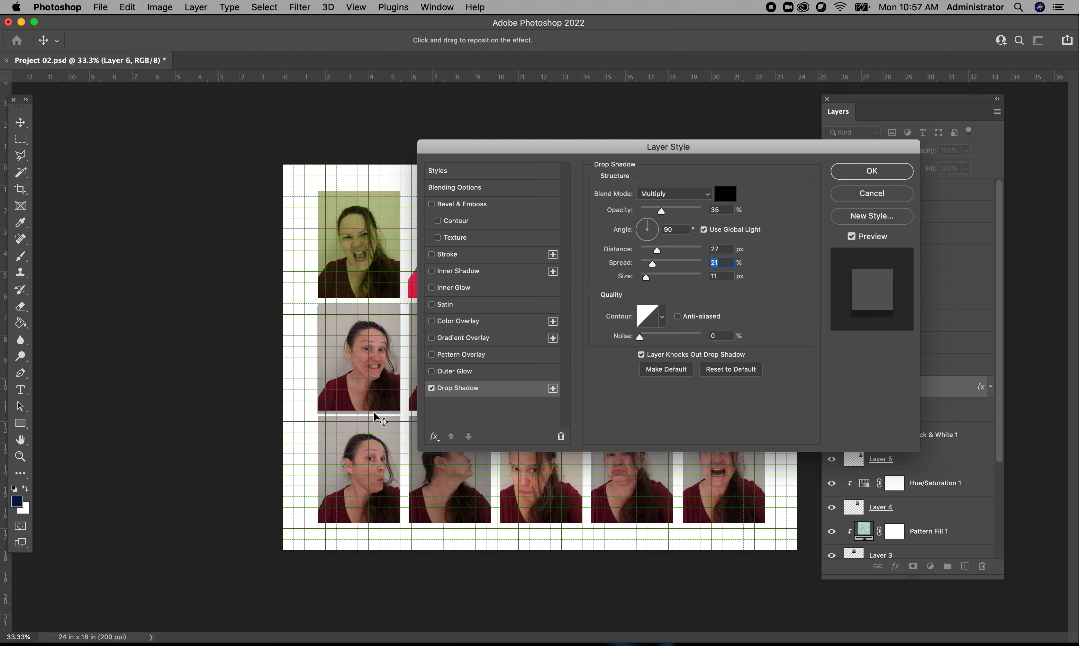
click(652, 226)
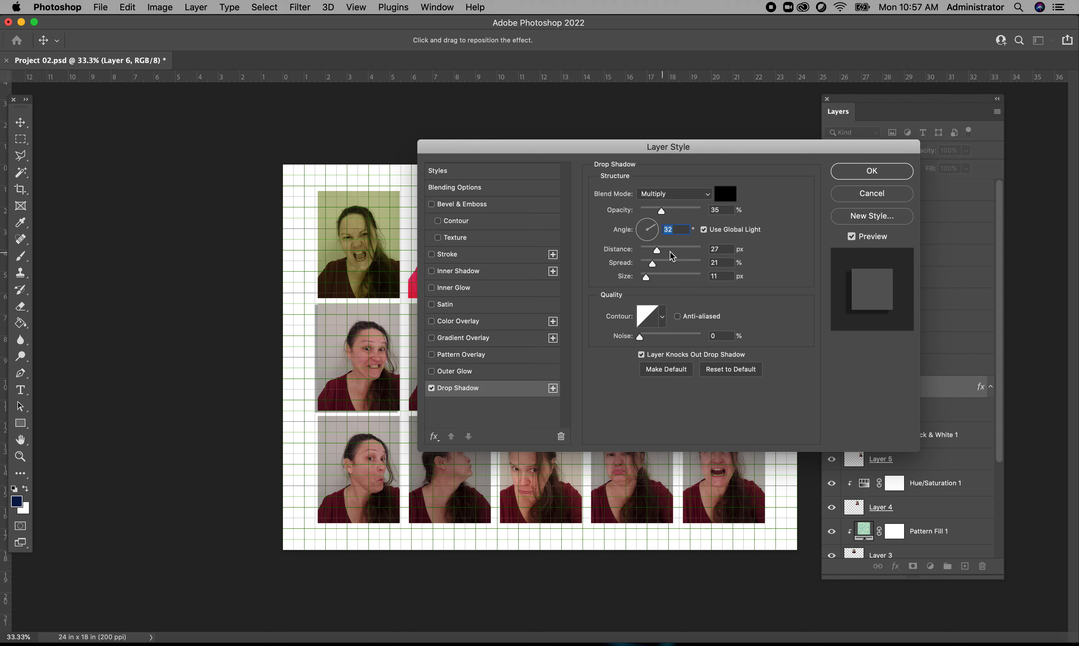
drag(658, 255, 656, 254)
drag(662, 214, 673, 213)
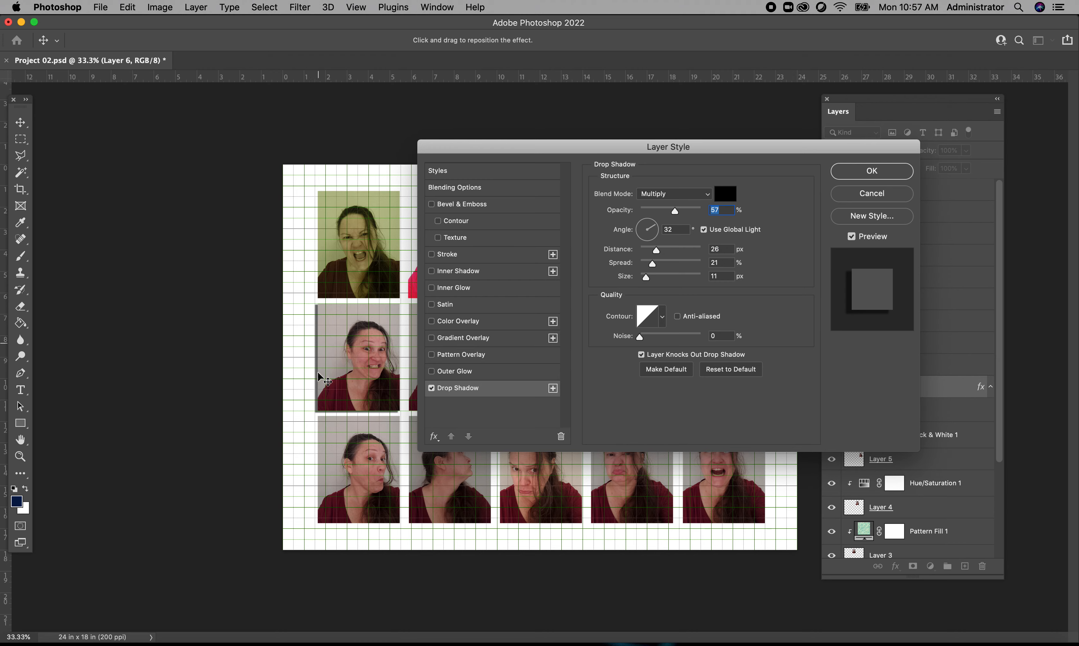
drag(652, 264, 674, 272)
mouse_move(646, 279)
mouse_down()
mouse_move(662, 282)
mouse_move(652, 283)
mouse_up()
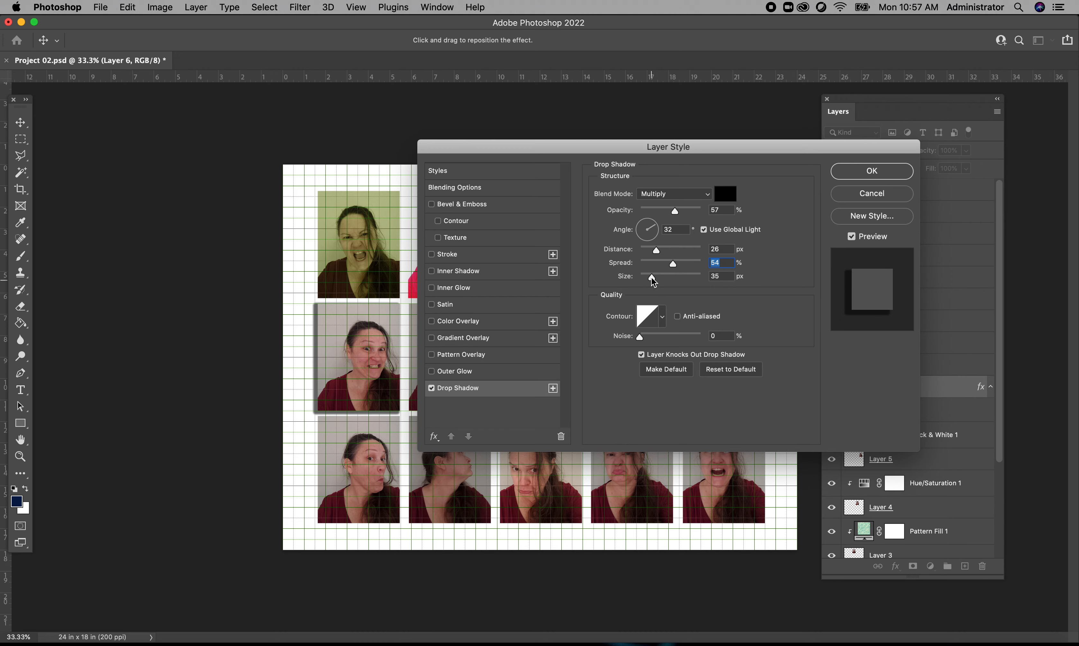
Change the drop shadow colour to a dark red and apply the effect to Layer 6
click(725, 194)
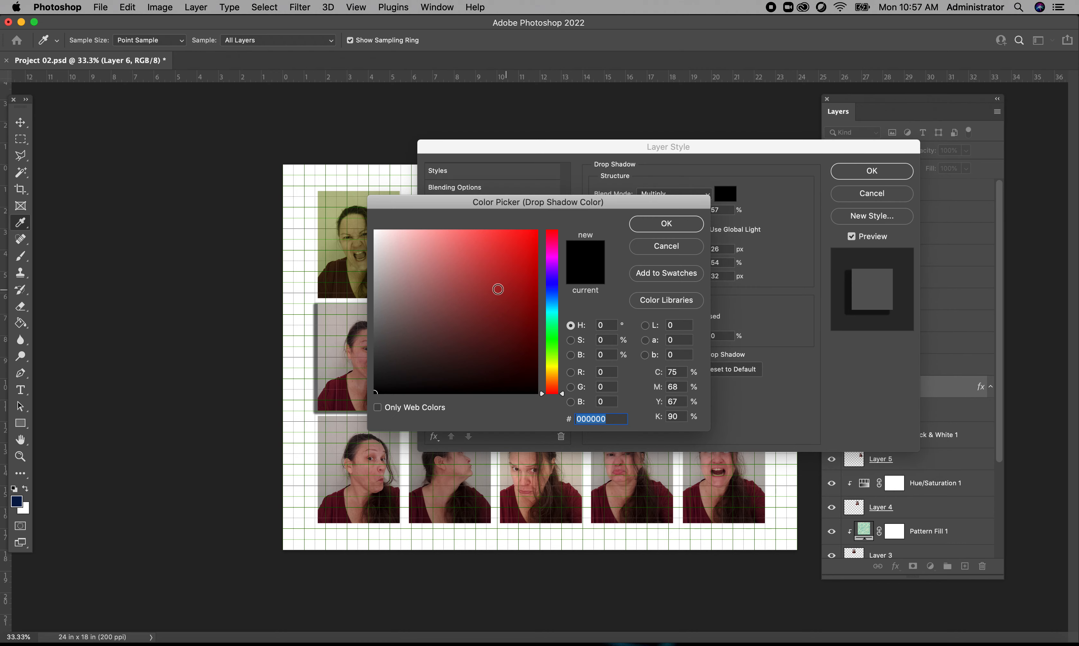
click(498, 329)
click(666, 224)
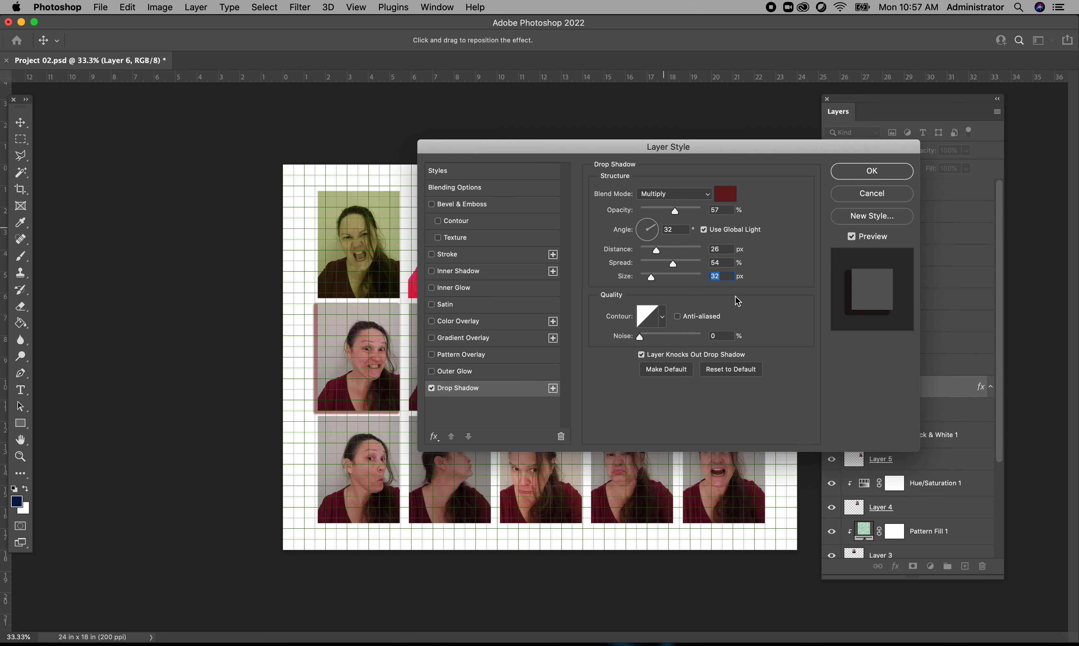
click(872, 171)
key(h)
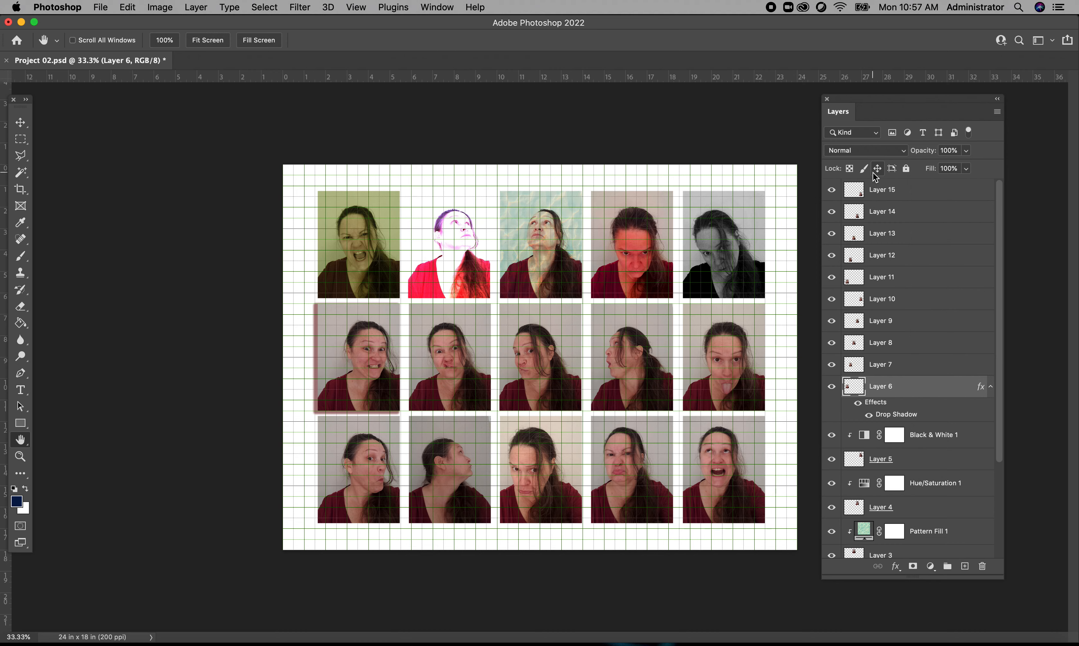
Add a Color Overlay effect to Layer 7 and move its settings clear of that layer's portrait
click(889, 366)
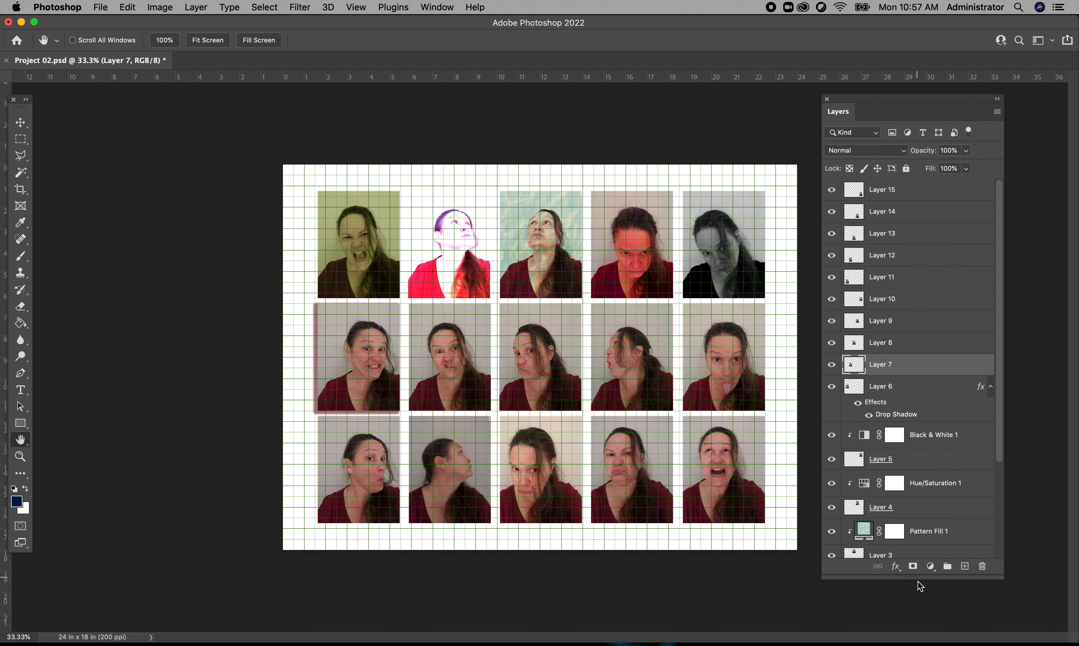
click(896, 567)
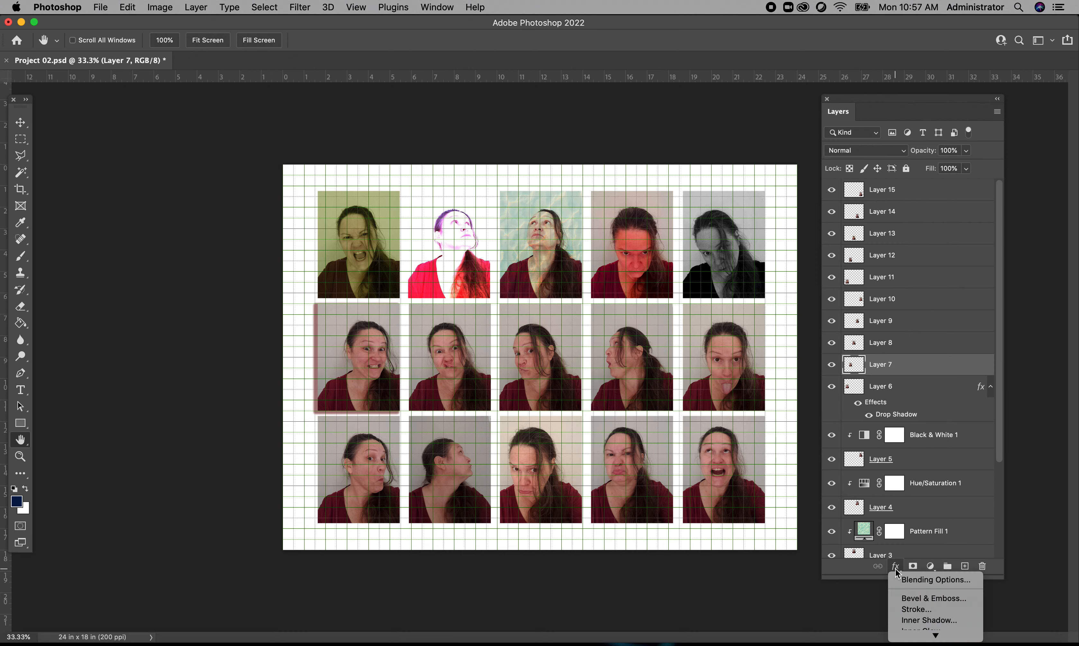
mouse_move(935, 636)
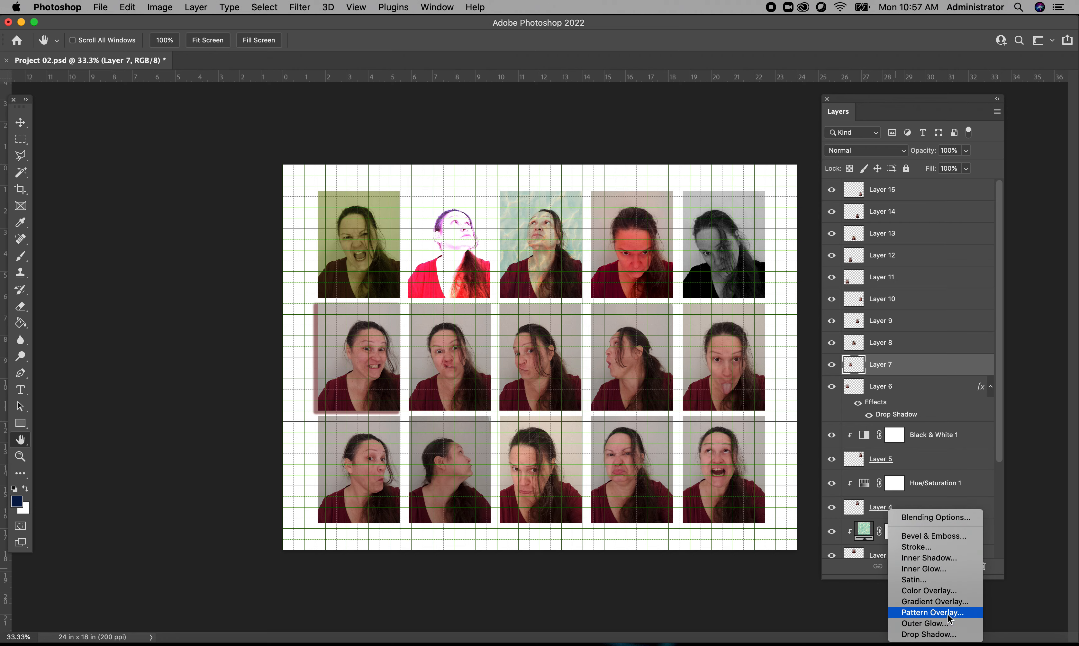
click(942, 591)
drag(651, 150, 766, 158)
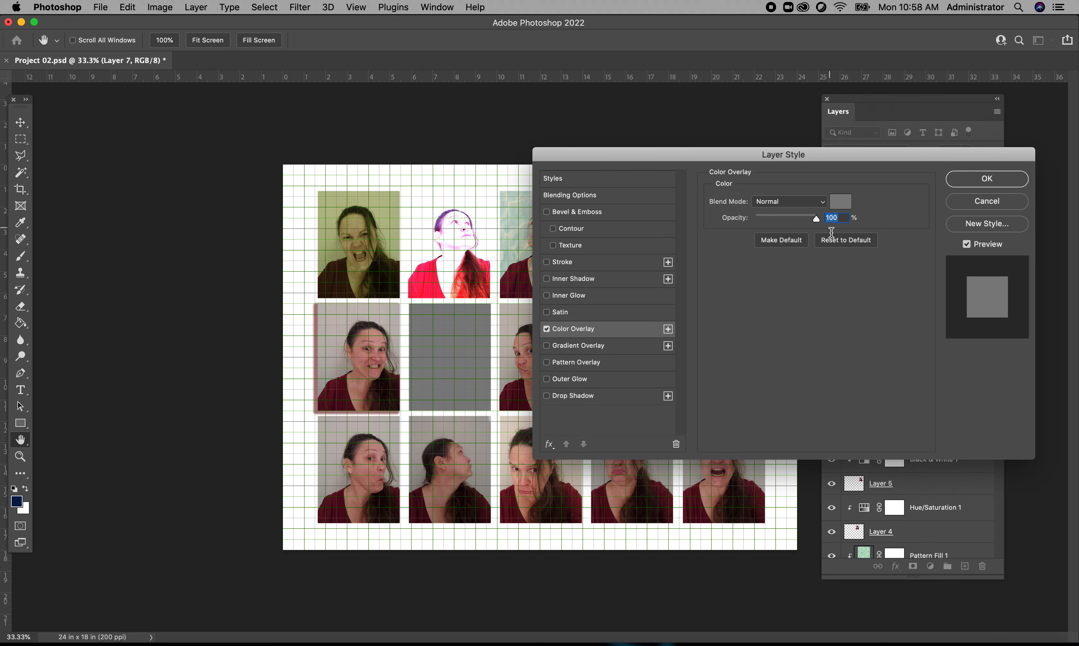
Try the Lighten blend mode at 53% opacity on Layer 7's Color Overlay
click(820, 202)
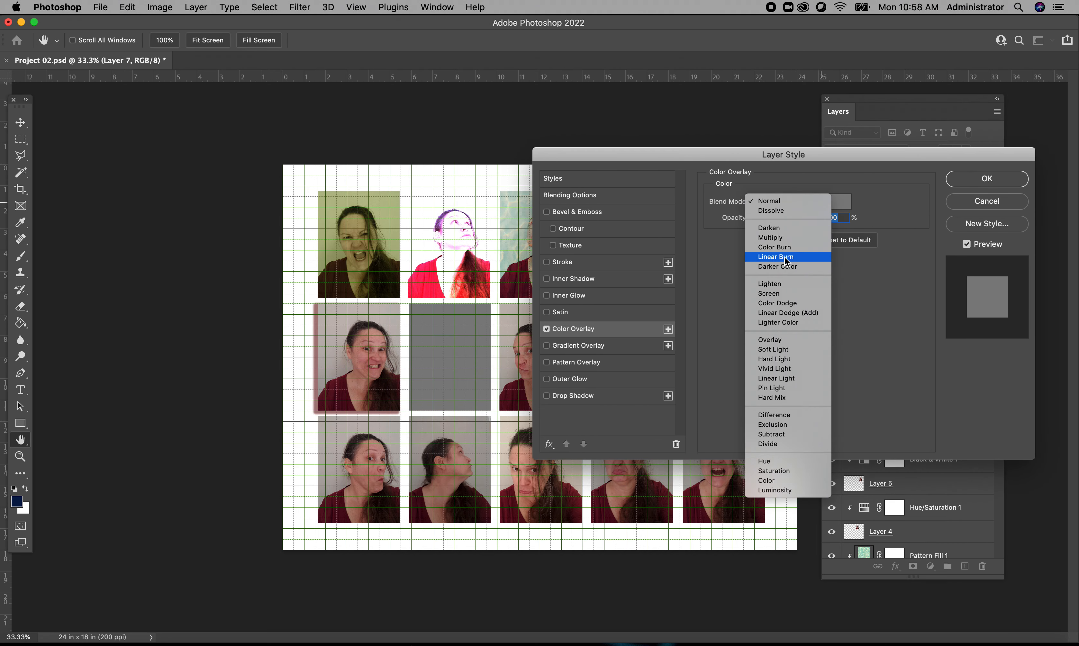
click(782, 286)
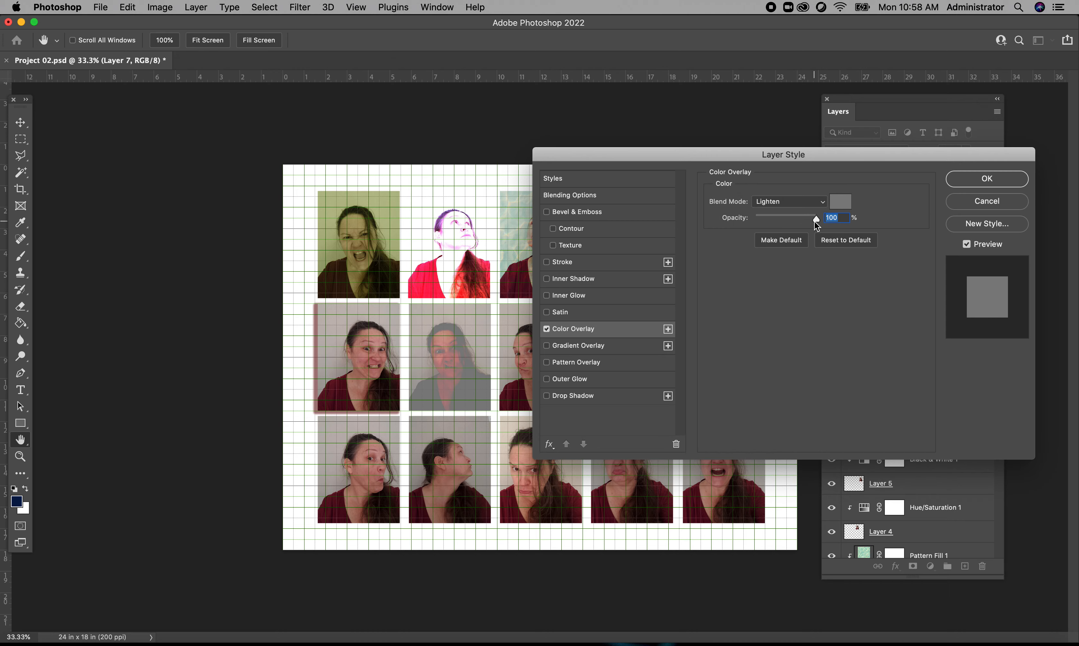
drag(815, 221, 788, 223)
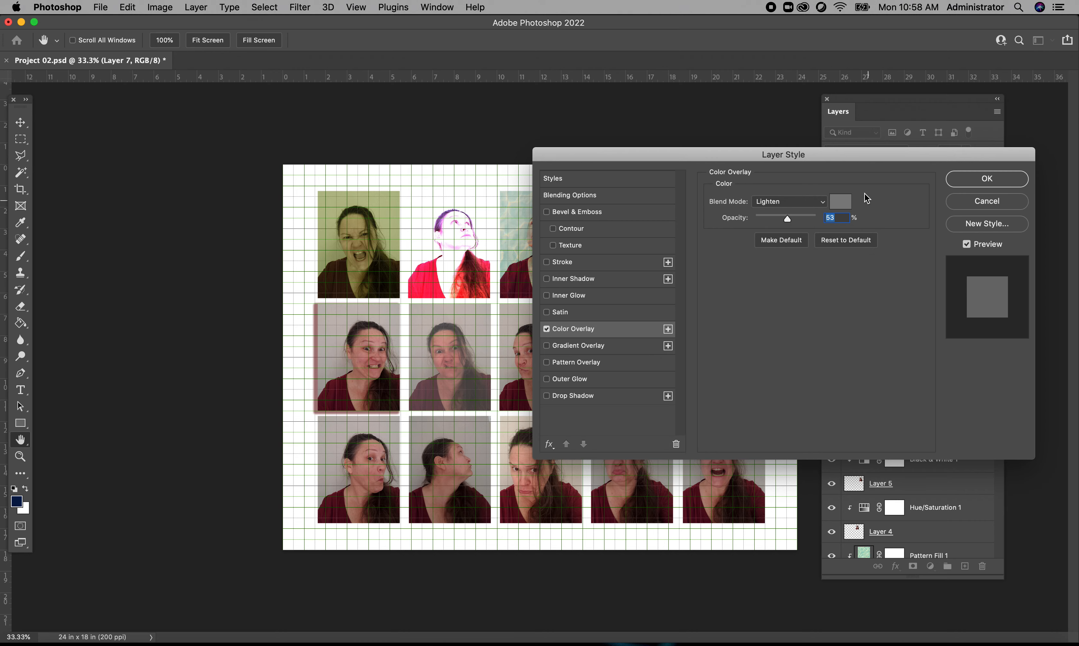
Set the overlay colour's hue to 144° and the Color Overlay's opacity to 63%
click(841, 201)
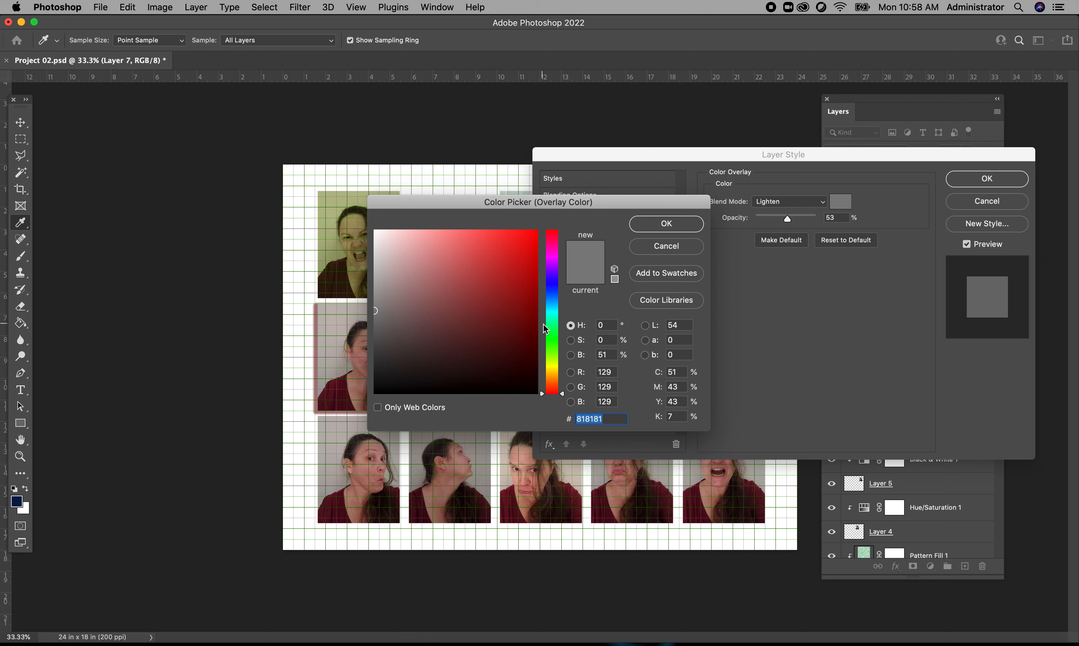
click(555, 331)
click(666, 224)
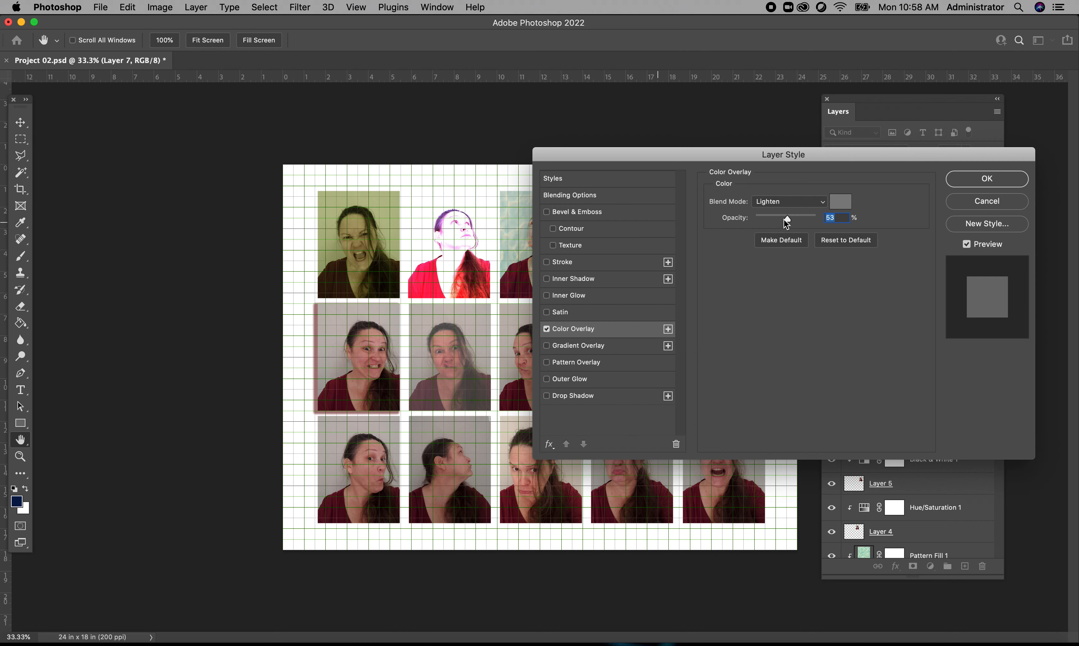
mouse_move(786, 224)
mouse_down()
mouse_move(772, 219)
mouse_move(794, 221)
mouse_up()
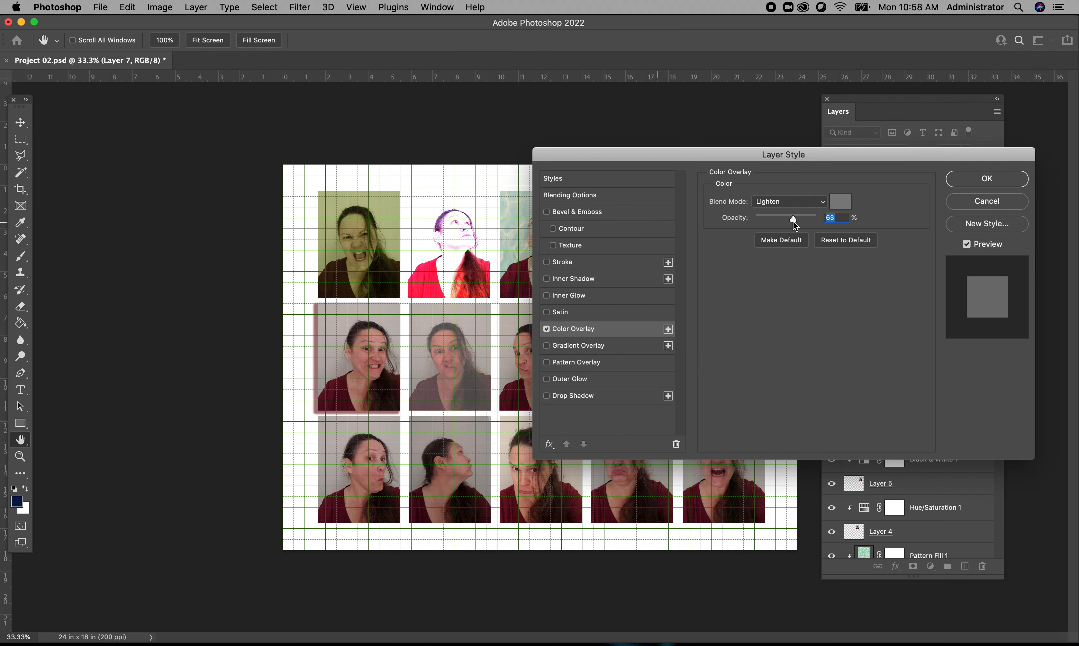
Switch the blend mode of Layer 7's Color Overlay to Color
click(822, 203)
click(776, 398)
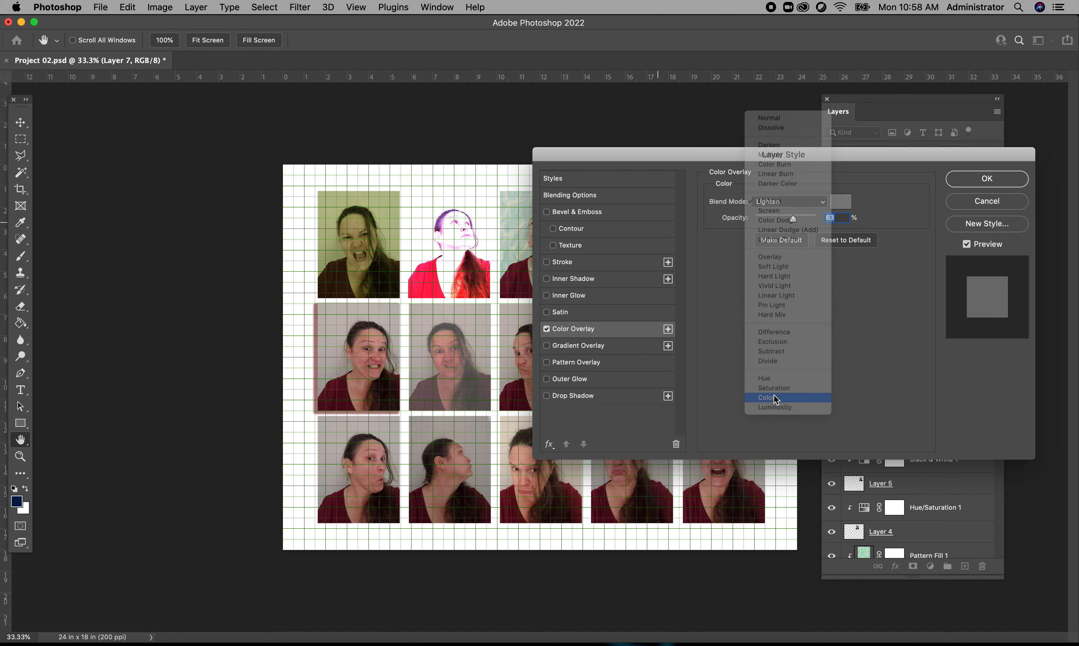
click(790, 202)
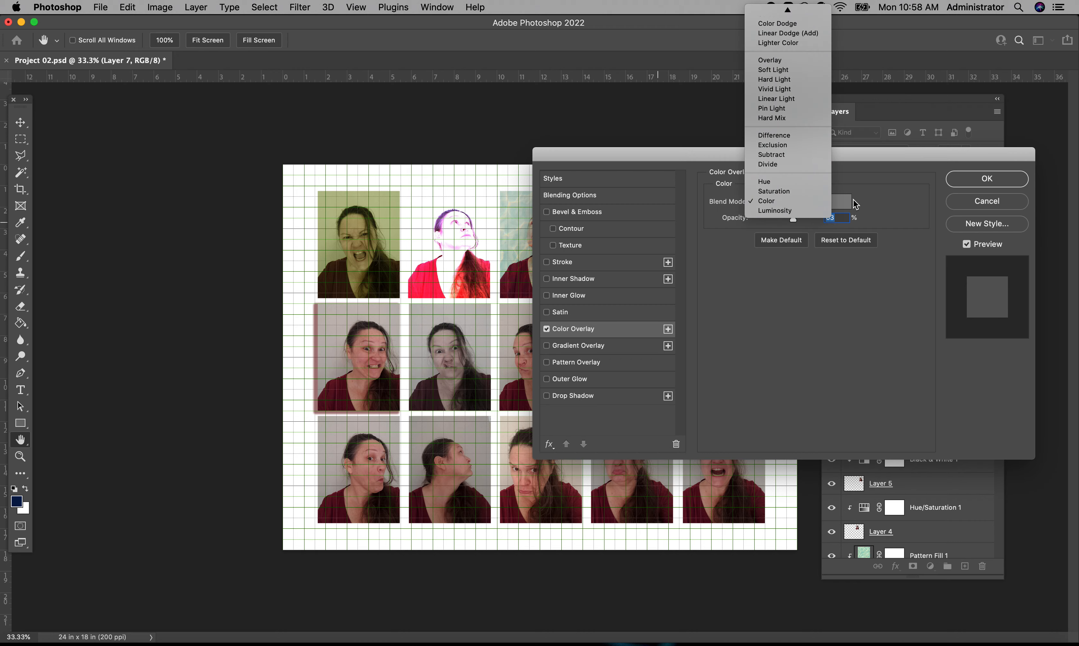
Set the overlay colour to green 32c56d, reduce its opacity to 43% and apply the effect to Layer 7
click(840, 203)
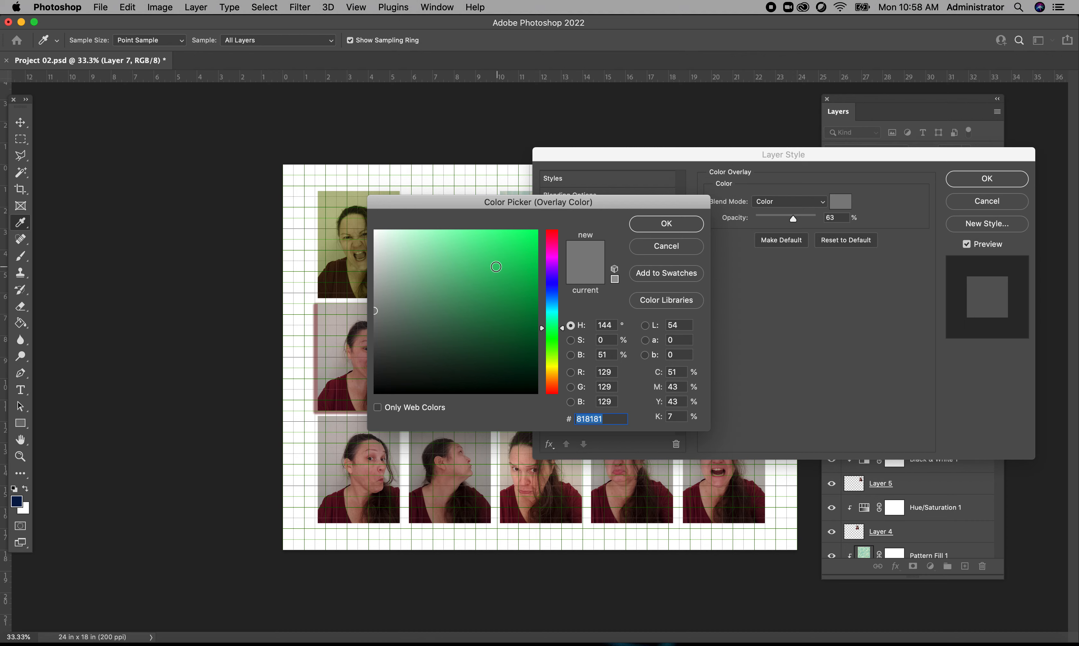
click(495, 266)
click(681, 224)
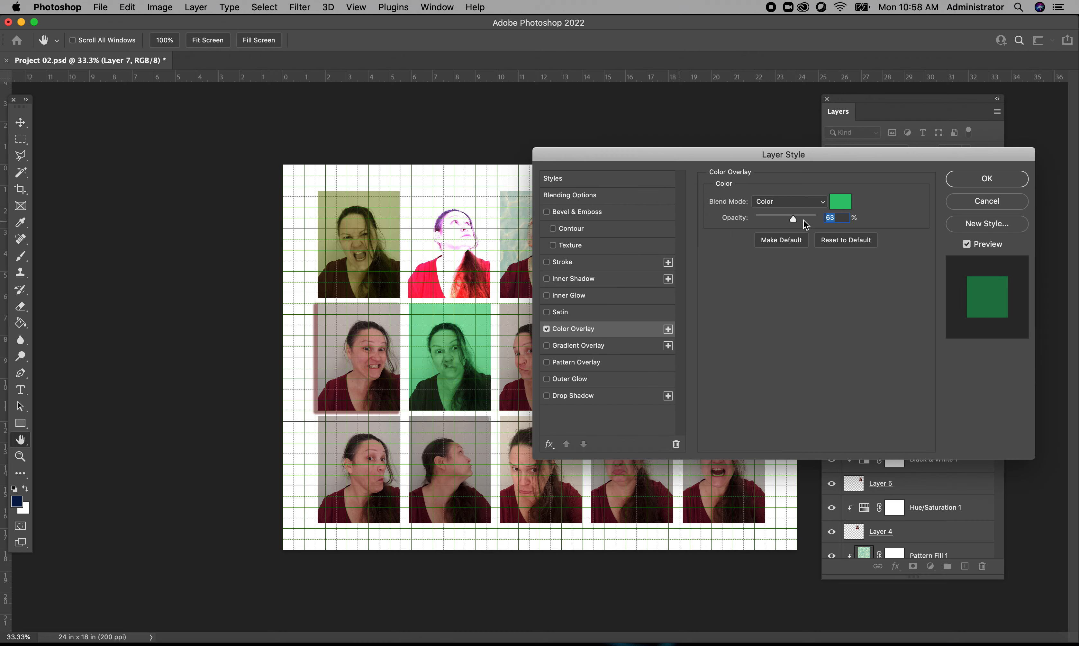
drag(792, 220, 780, 220)
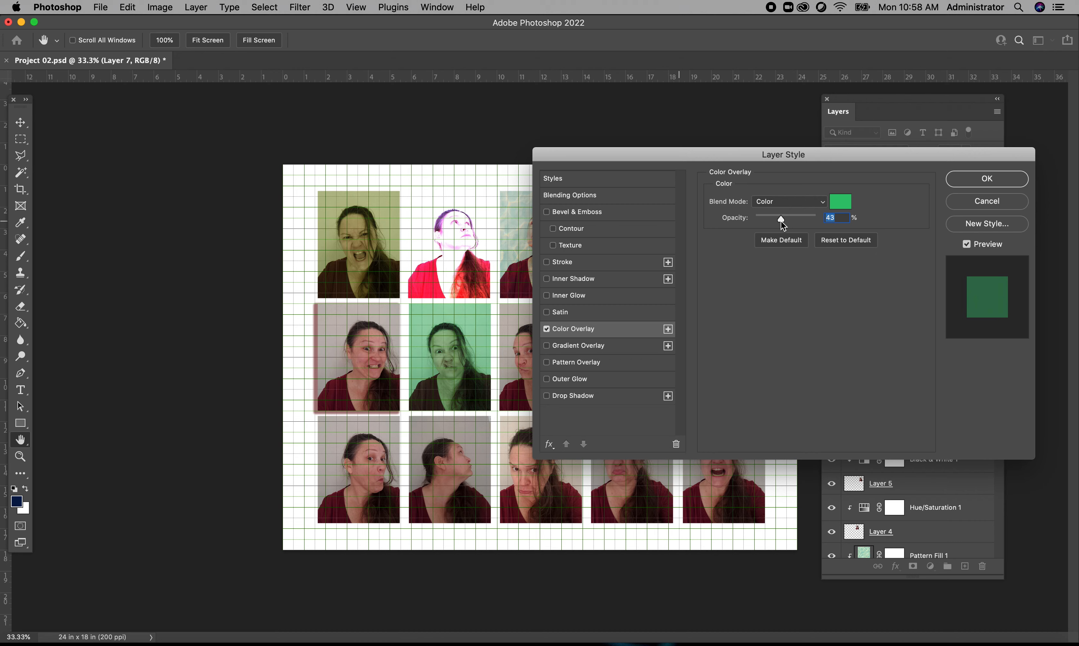
click(979, 177)
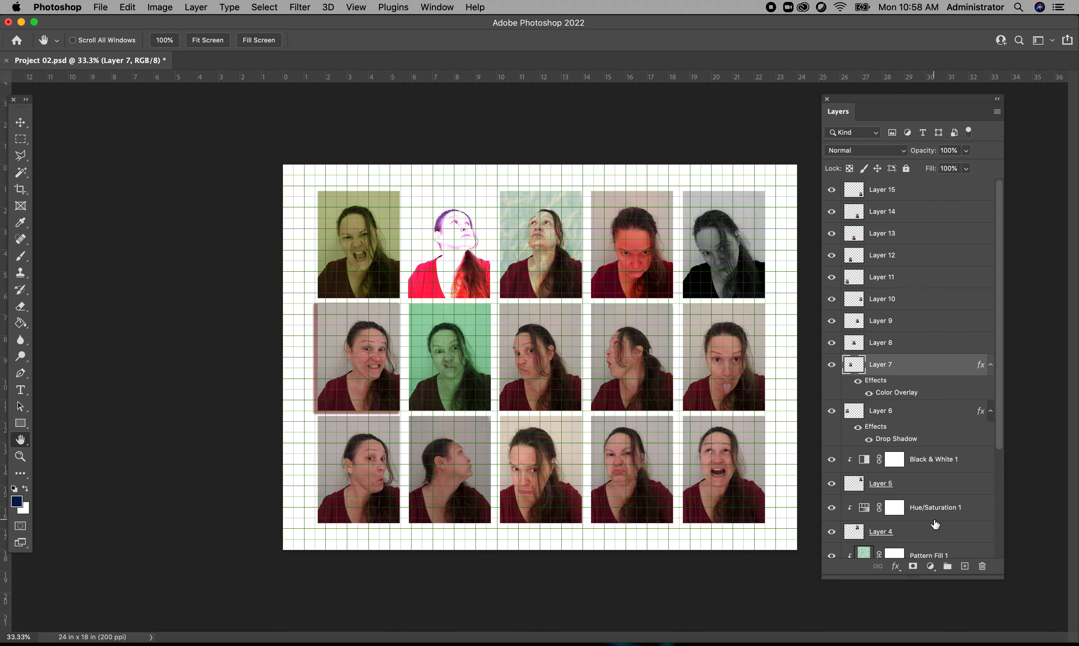
Toggle the visibility of Layer 7's effects repeatedly to compare the portrait with and without the Color Overlay
click(858, 384)
click(858, 384)
click(858, 384)
click(857, 384)
click(859, 382)
click(859, 381)
click(870, 394)
click(931, 568)
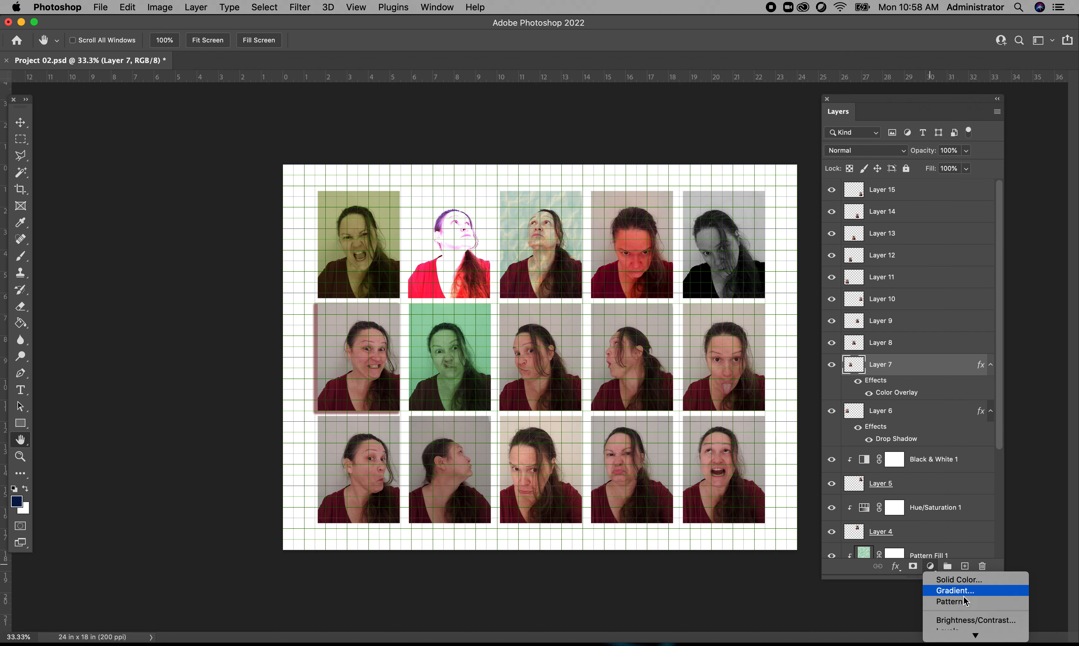
click(897, 570)
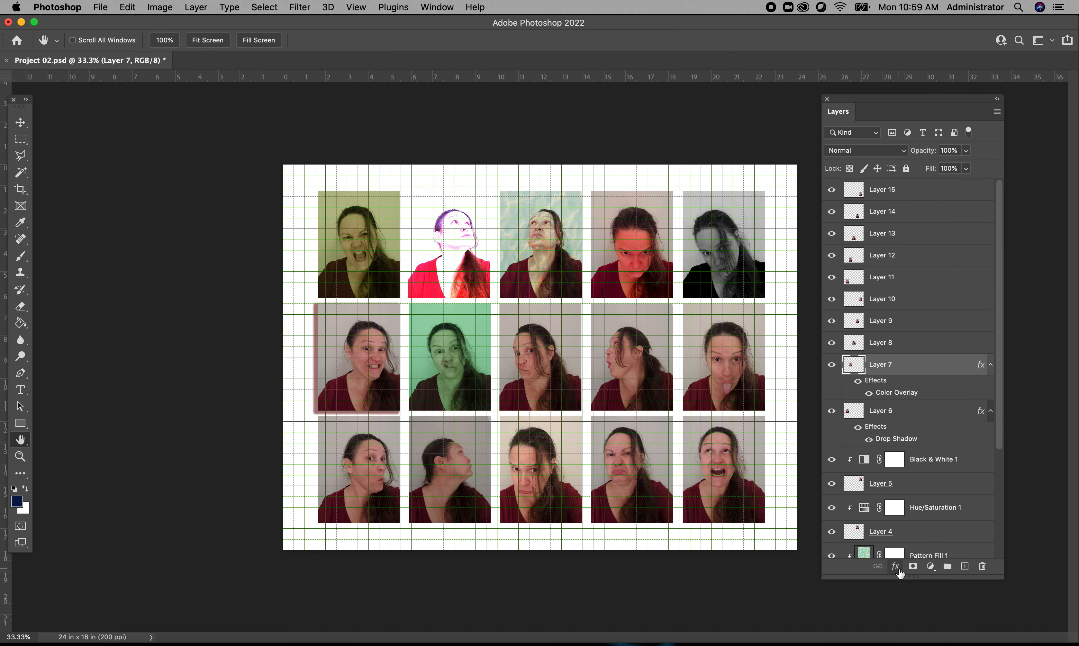
click(898, 570)
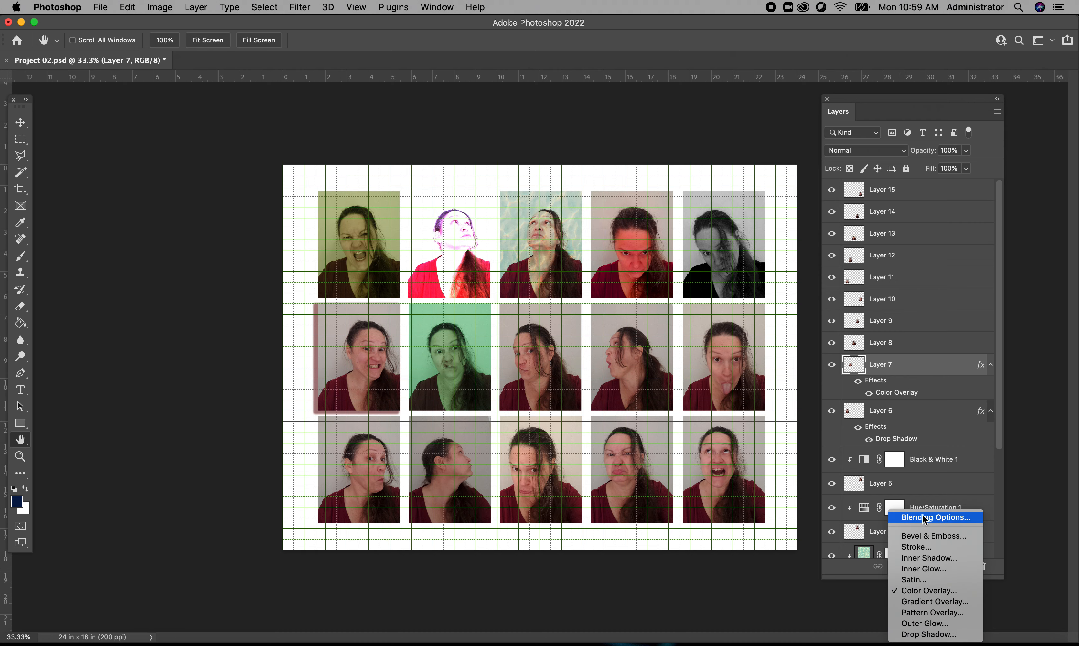
click(919, 348)
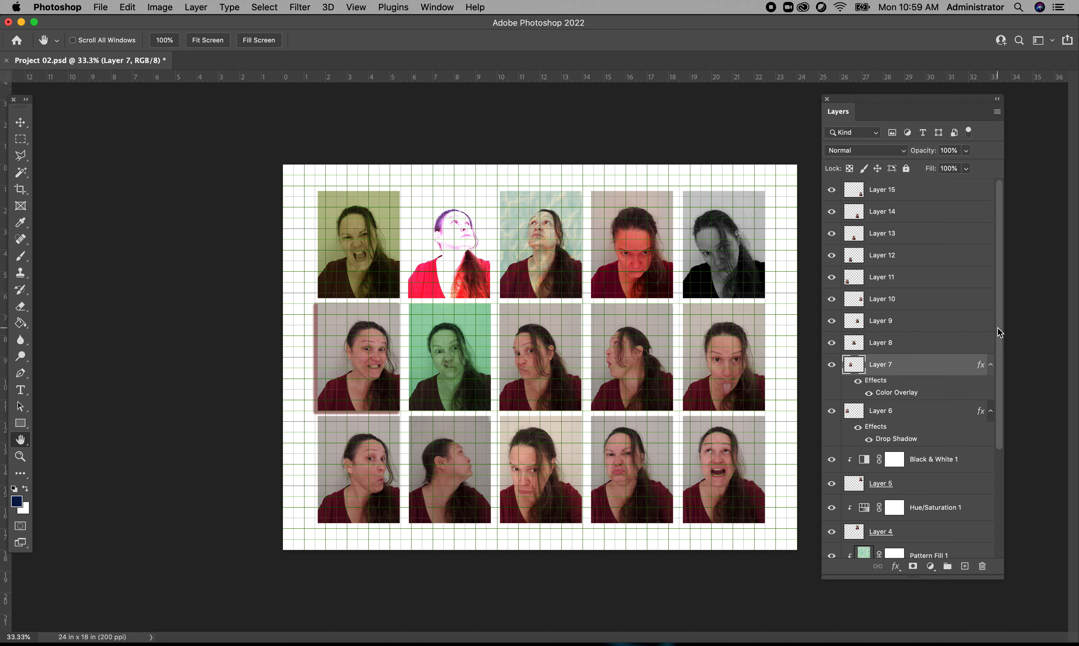
Change the colour of Layer 7's Color Overlay to yellow-green 8fc532 and apply the effect
double_click(892, 393)
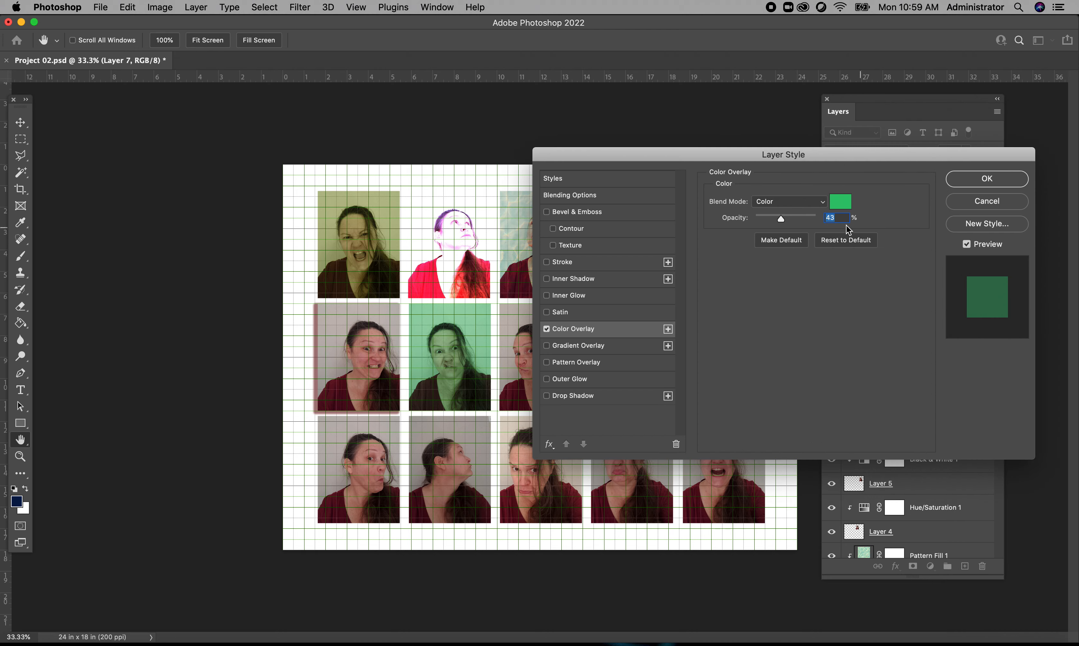
click(840, 202)
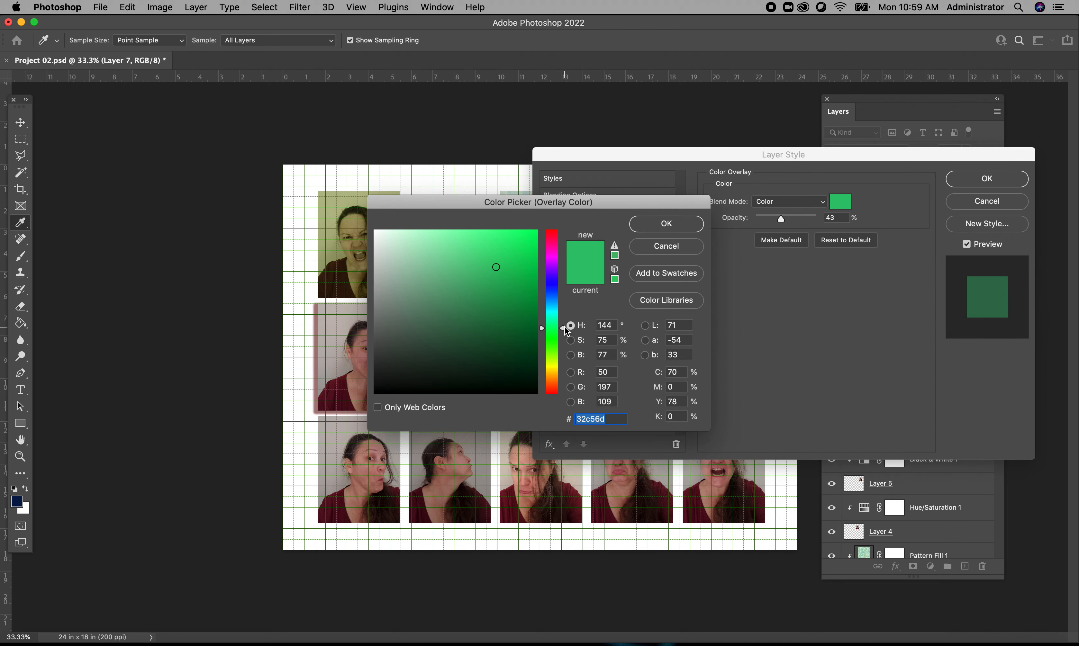
click(553, 356)
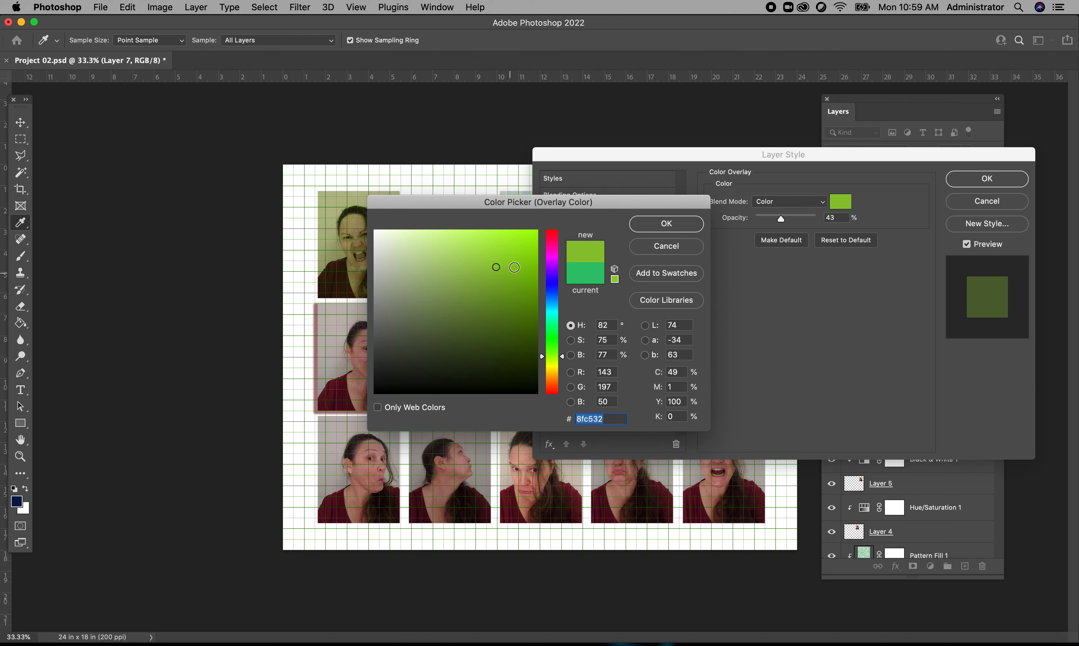
click(646, 225)
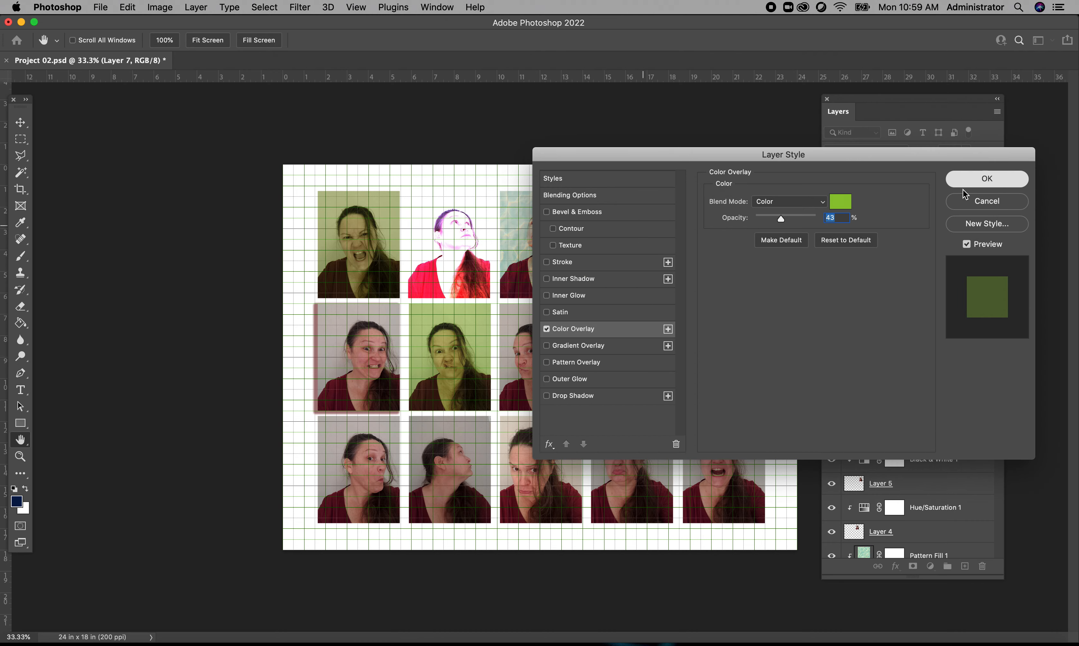
click(975, 188)
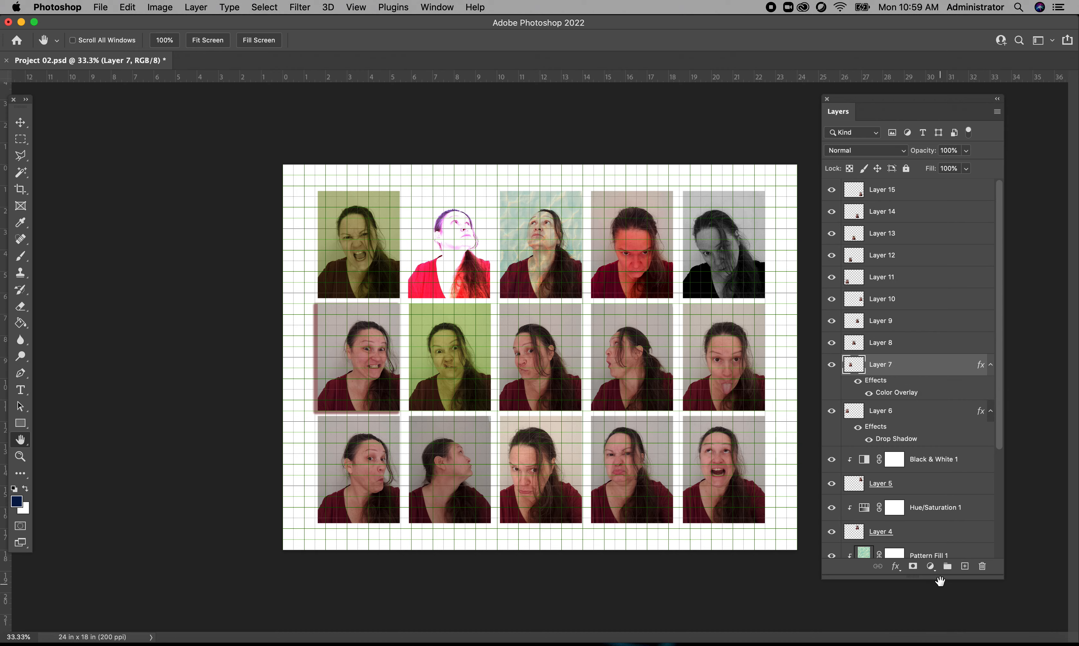
Add a Brightness/Contrast adjustment layer above Layer 7 with brightness 45 and raised contrast, and clip it to Layer 7
click(935, 571)
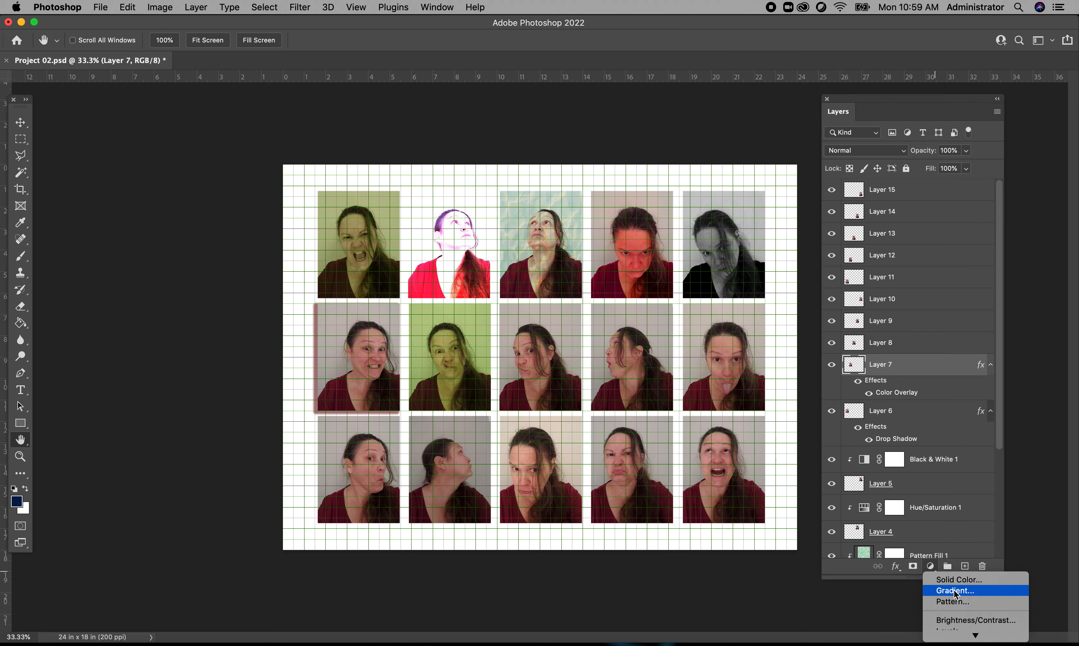
click(969, 621)
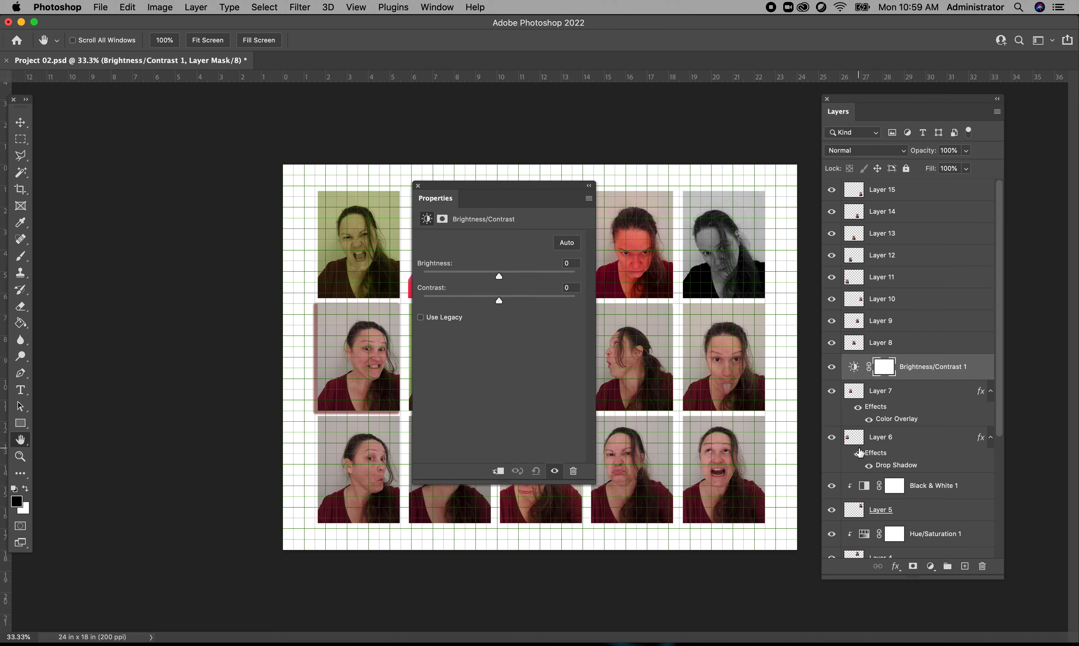
drag(502, 186, 687, 126)
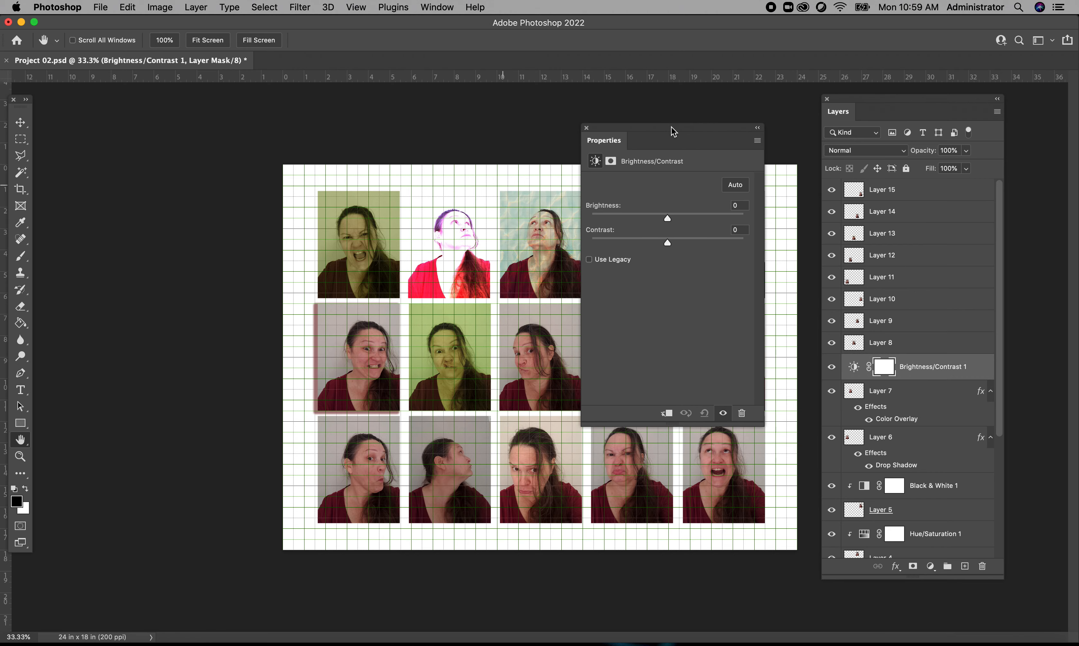
drag(668, 219, 691, 220)
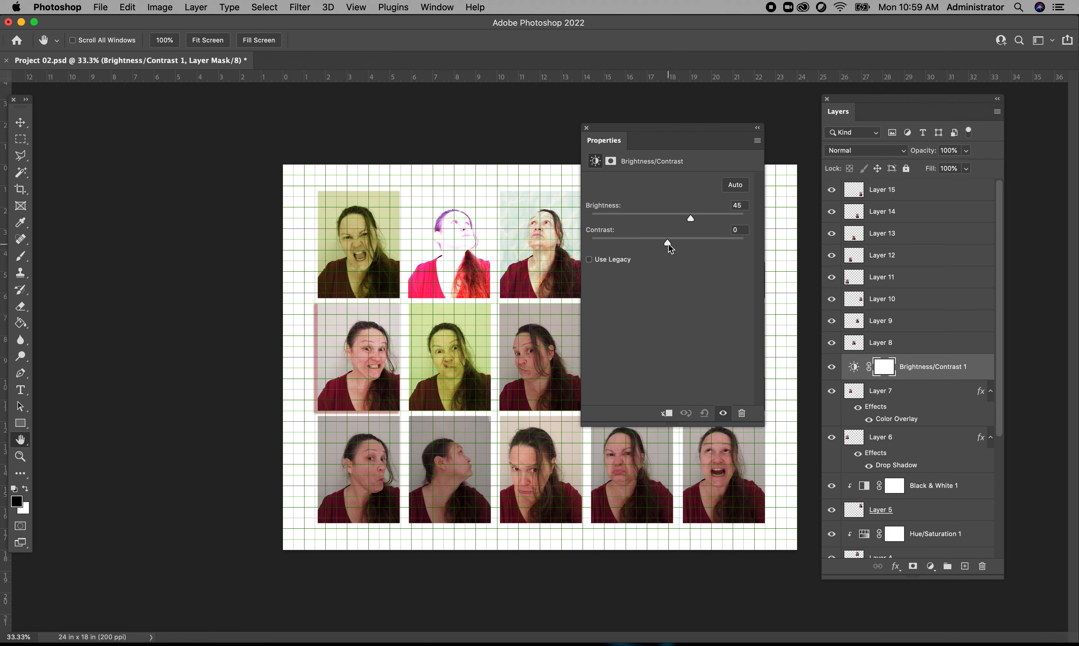
drag(691, 244, 688, 245)
click(586, 128)
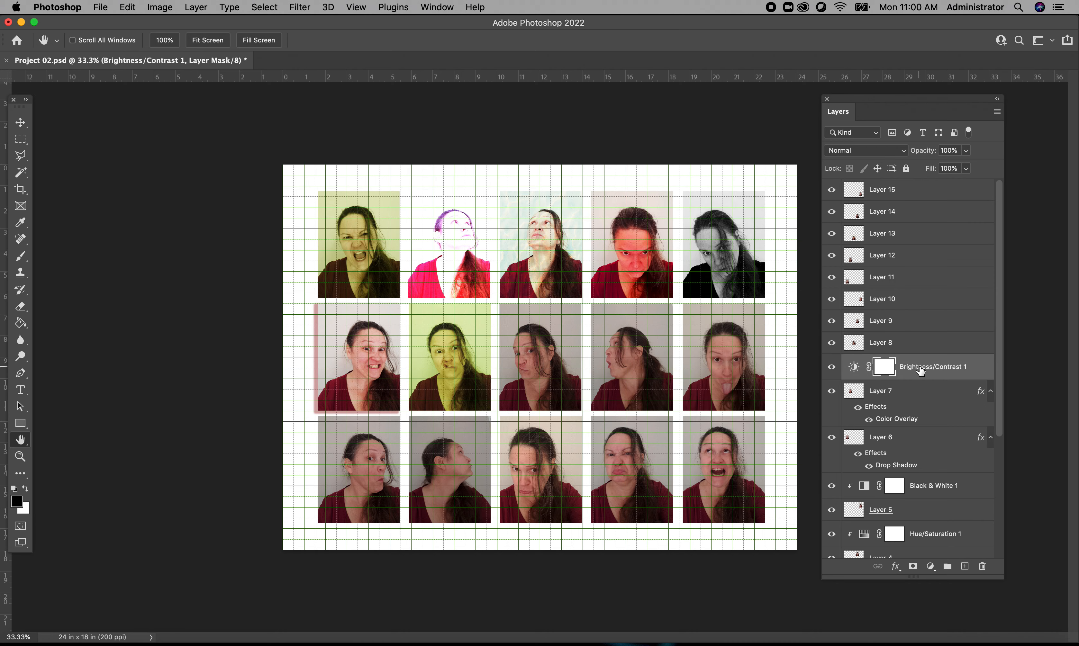
right_click(919, 366)
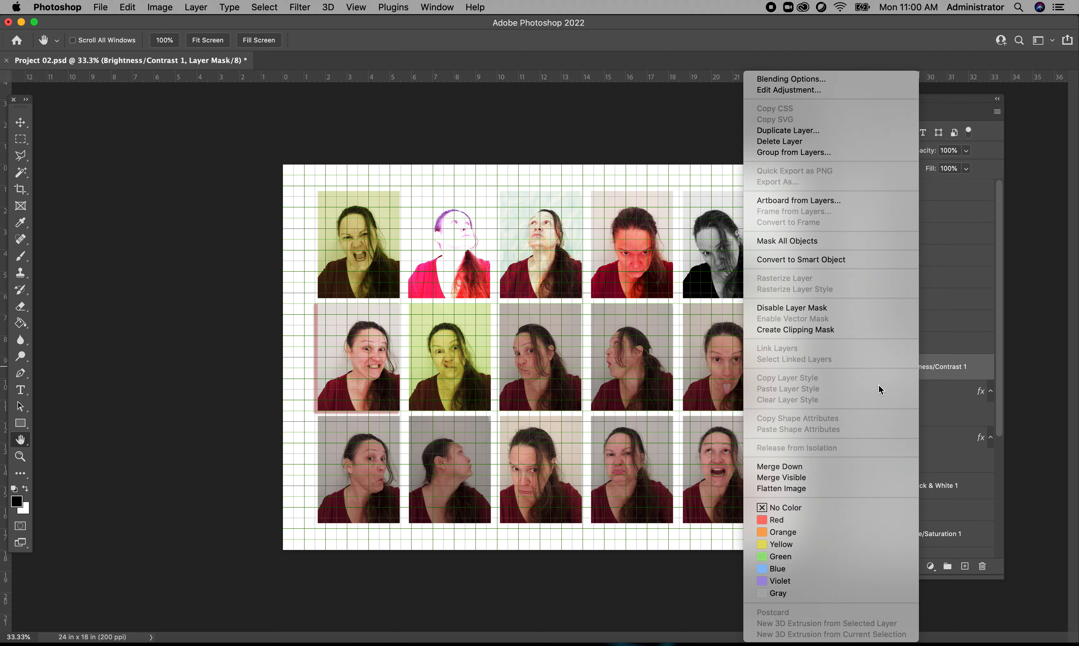
click(781, 332)
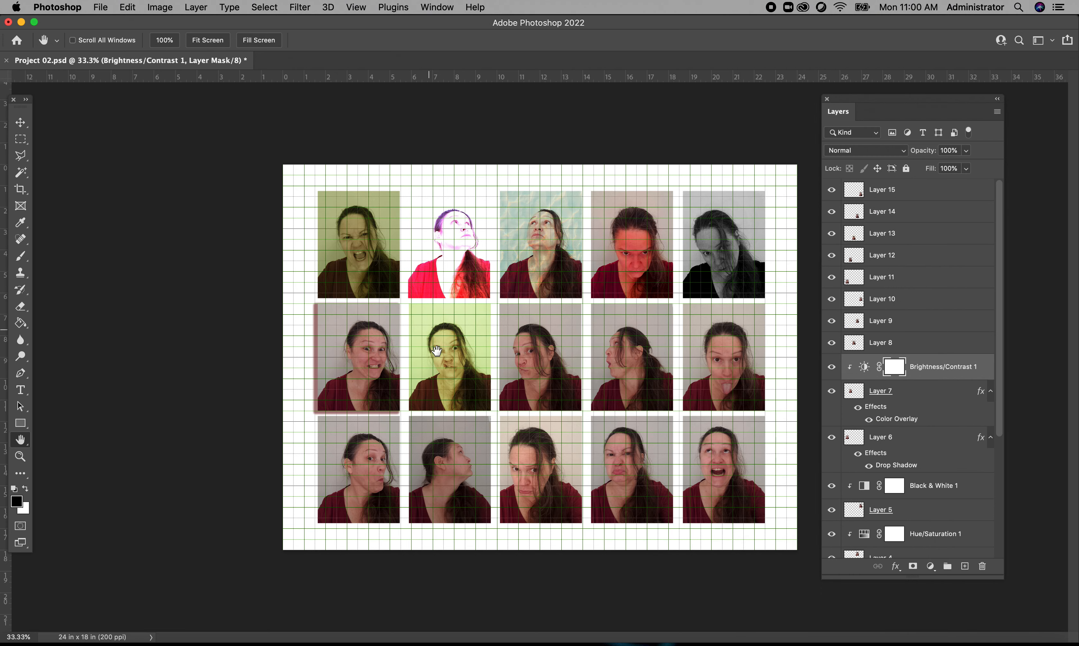